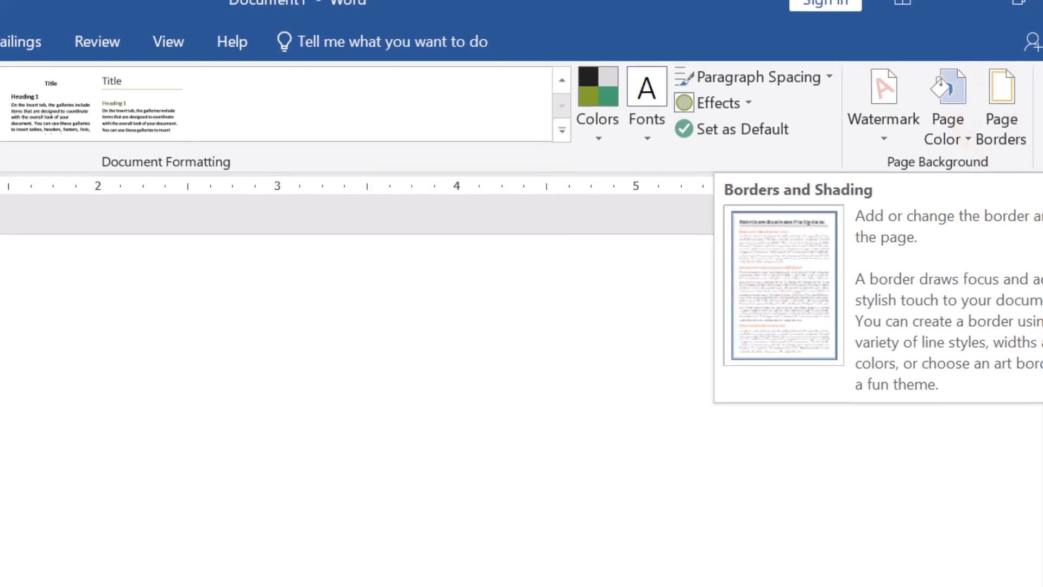
Fill the blank document with sample paragraphs by entering =RAND() in the body.
click(127, 267)
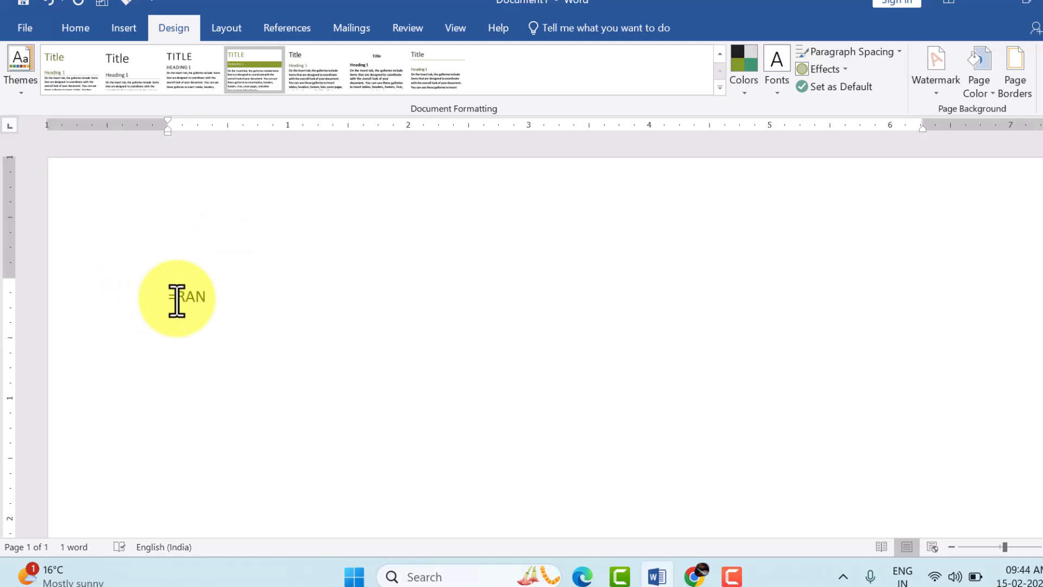
text(=RAND())
key(Return)
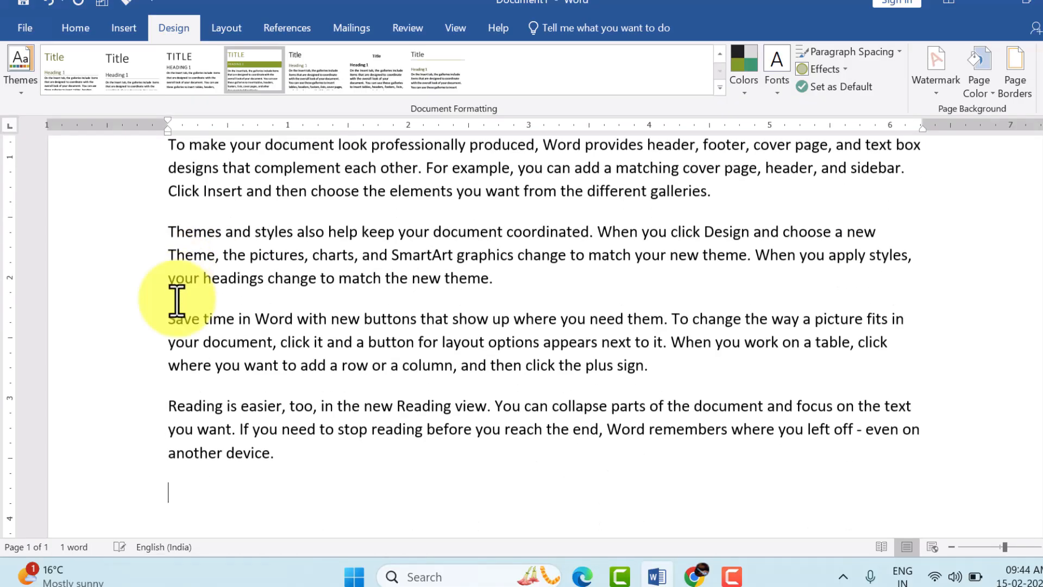
scroll(174, 281, up, 3)
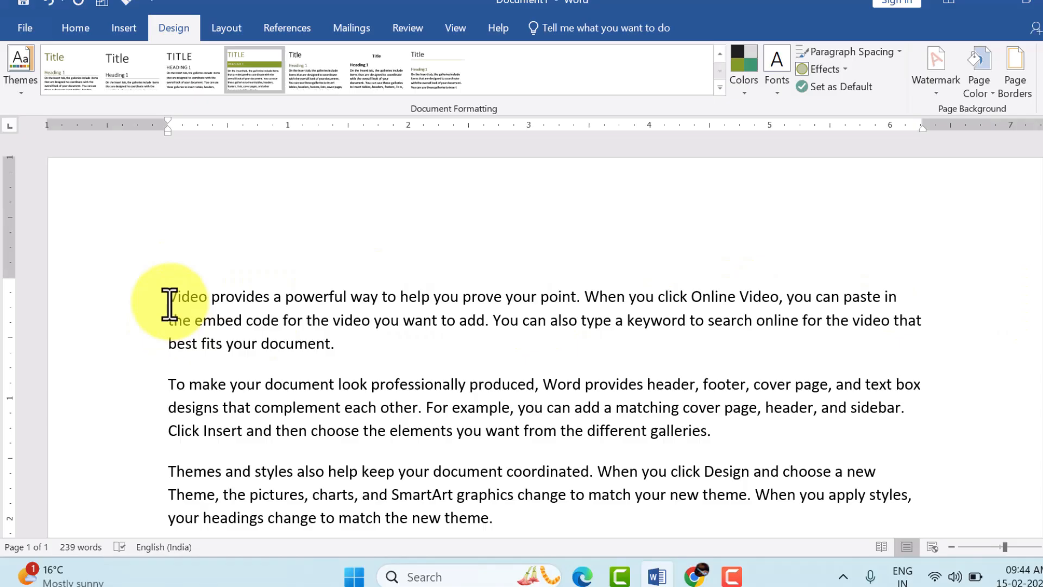
Add the page header HAMMAD COMPUTER, centre it, and return to the body text.
click(255, 201)
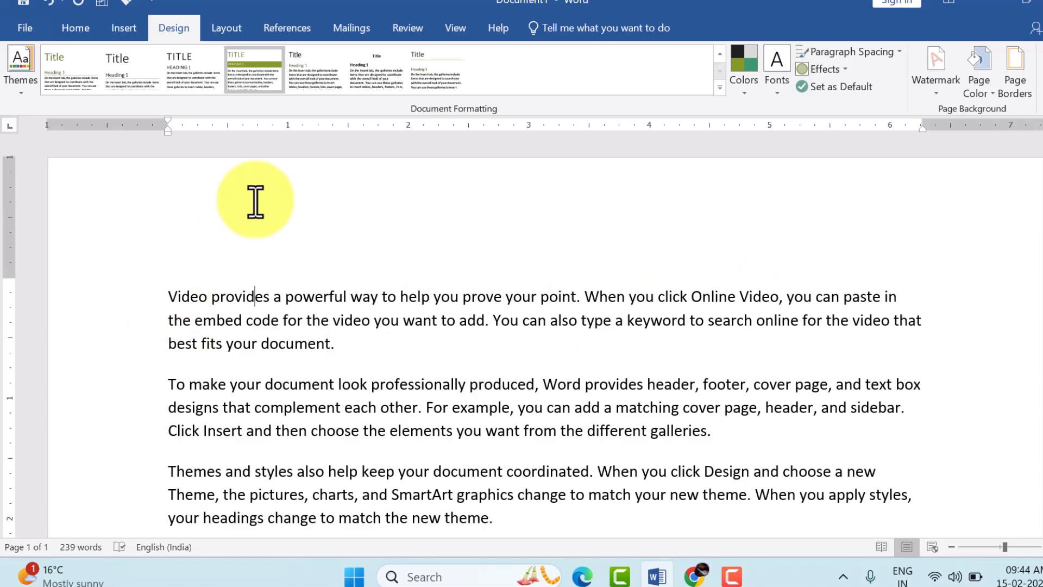
double_click(275, 213)
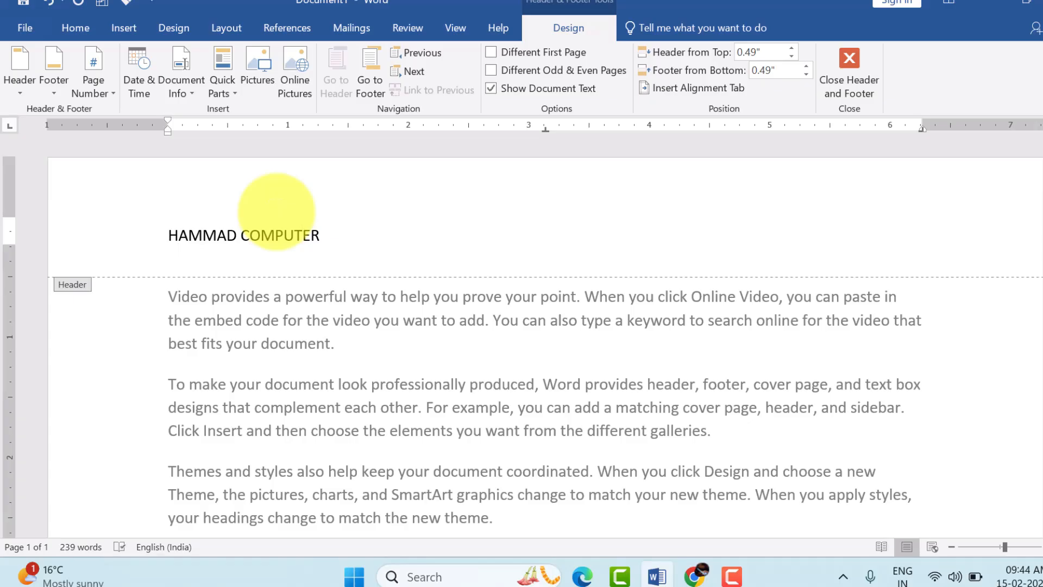
key(ctrl+e)
triple_click(218, 342)
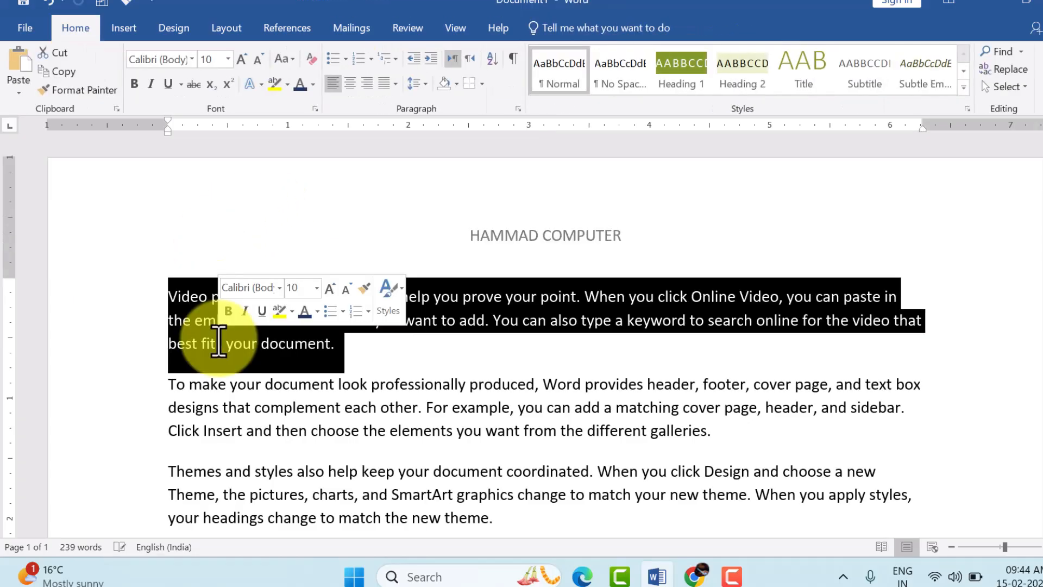
click(261, 386)
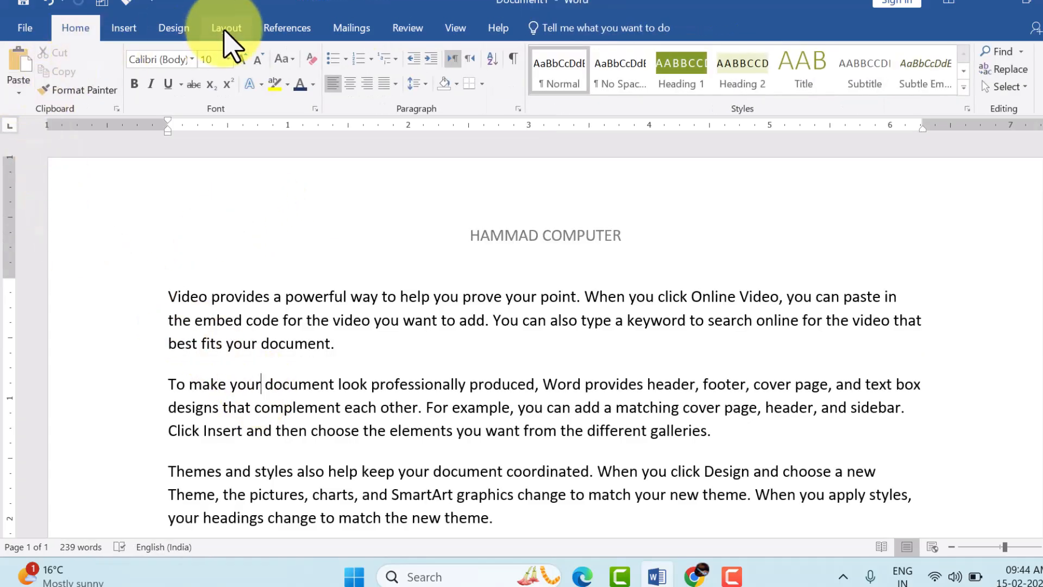
Apply the Slice theme to the document.
click(175, 30)
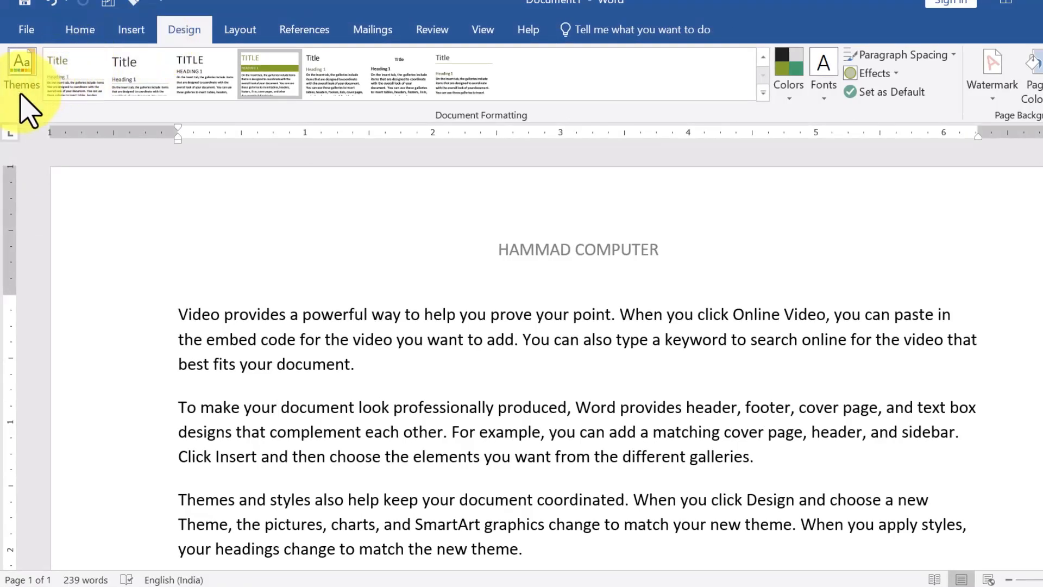
click(23, 86)
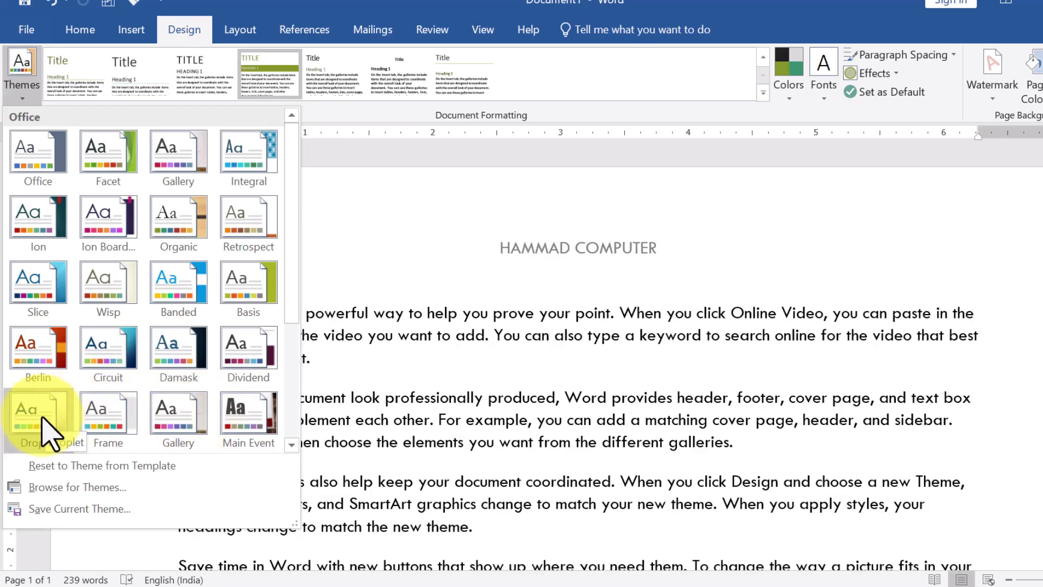
click(35, 286)
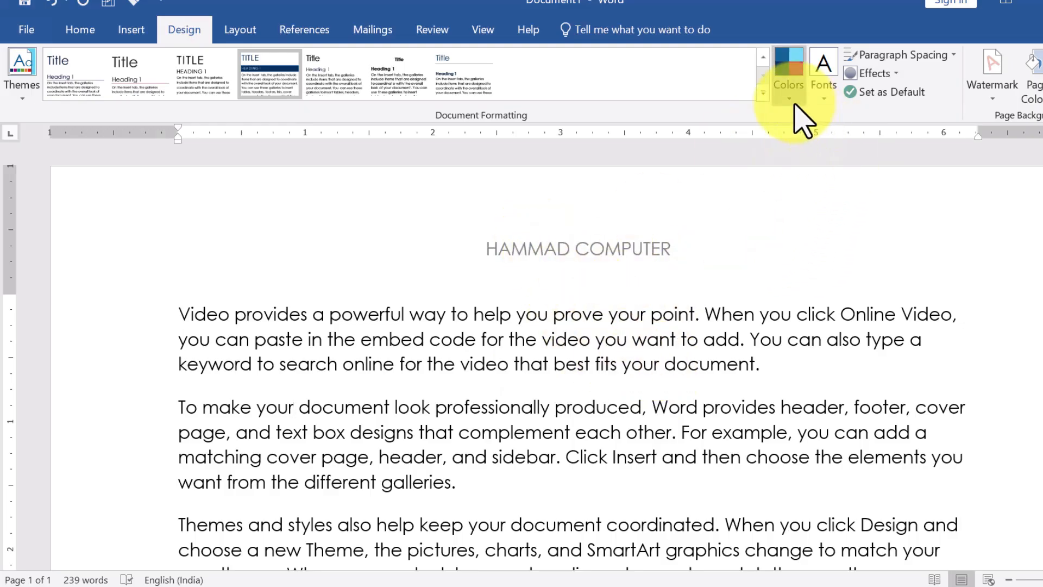
Apply the Red Orange theme color set to the document.
key(ctrl+a)
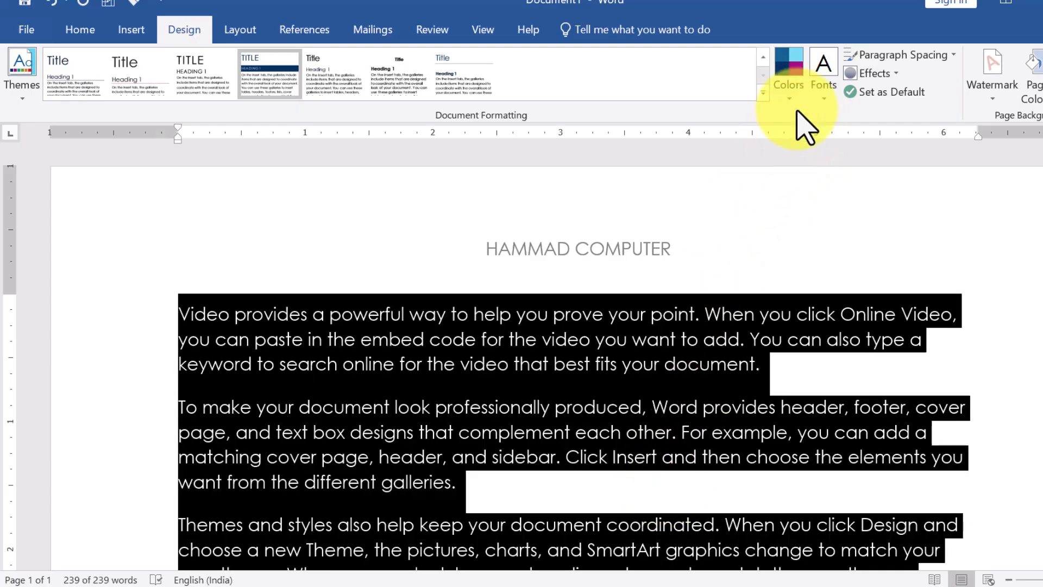
click(796, 95)
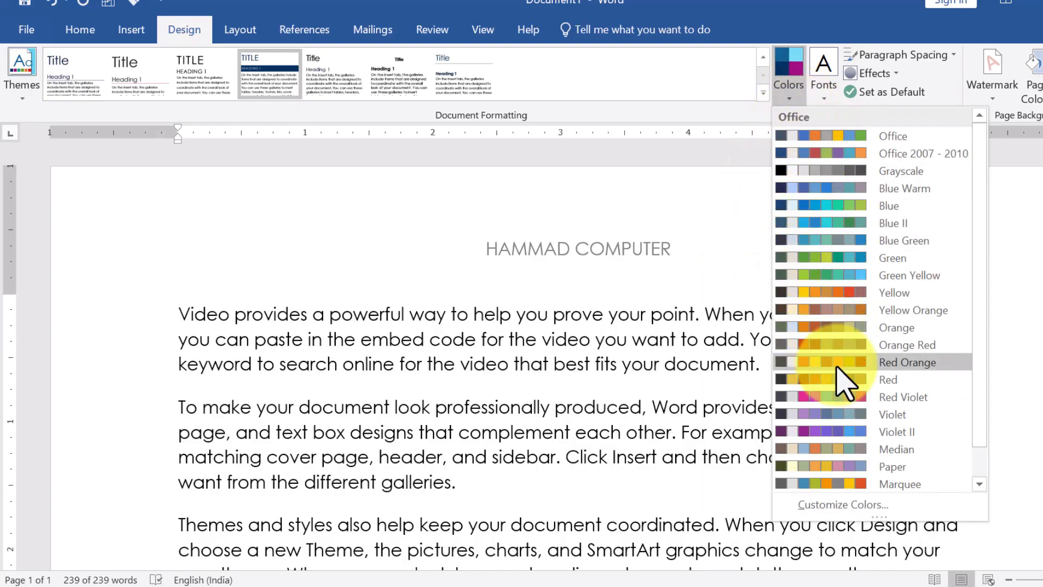
click(836, 361)
click(766, 363)
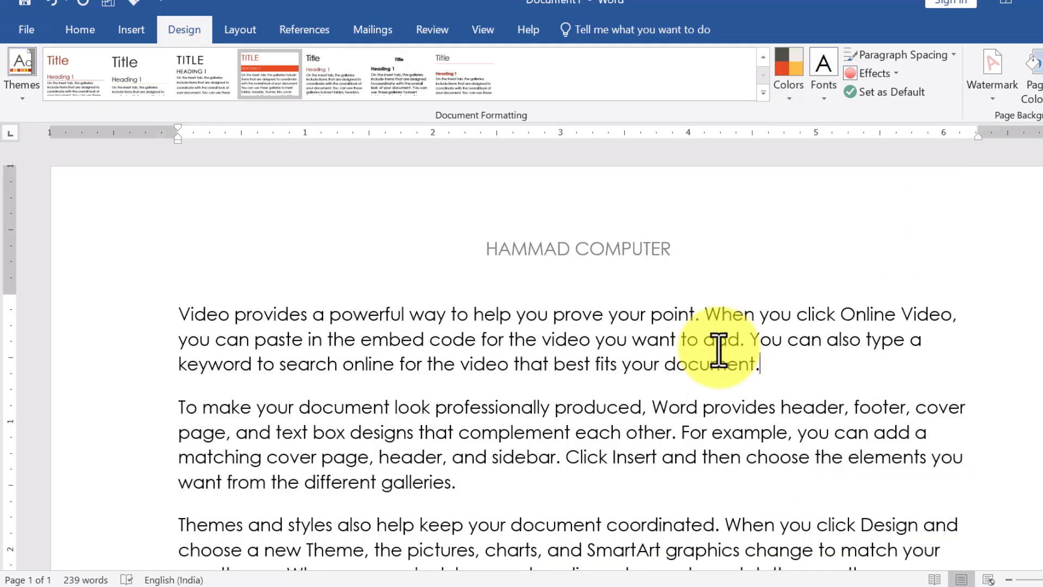
Select the whole body text and apply the current font color to it.
drag(474, 266, 537, 263)
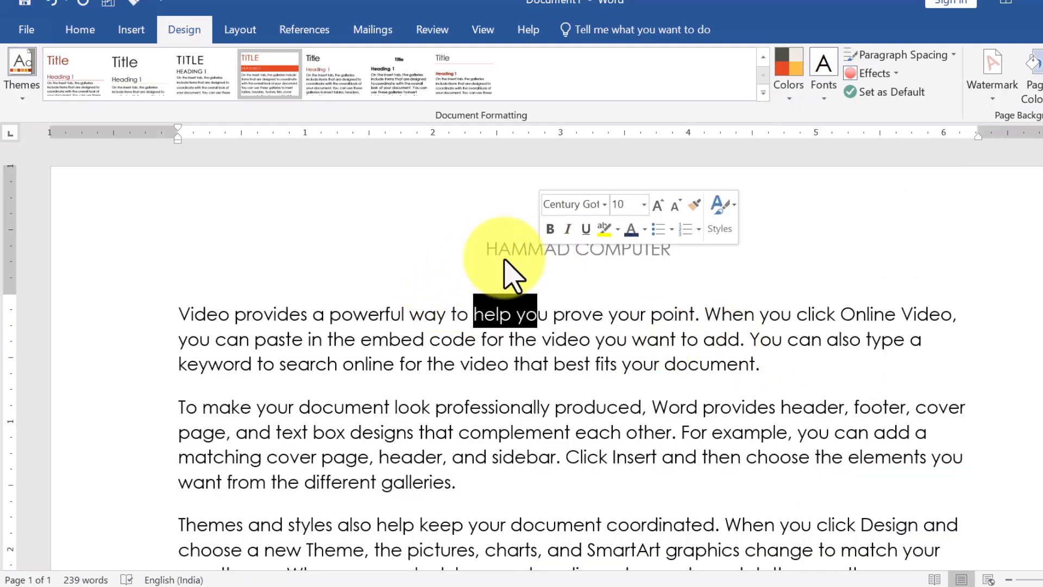
double_click(482, 260)
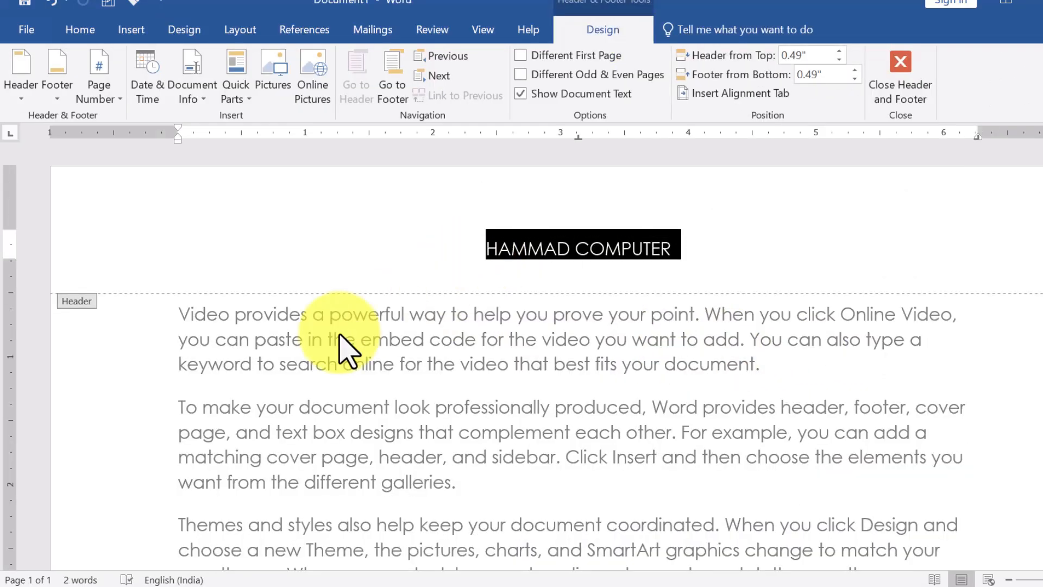
triple_click(257, 377)
key(ctrl+a)
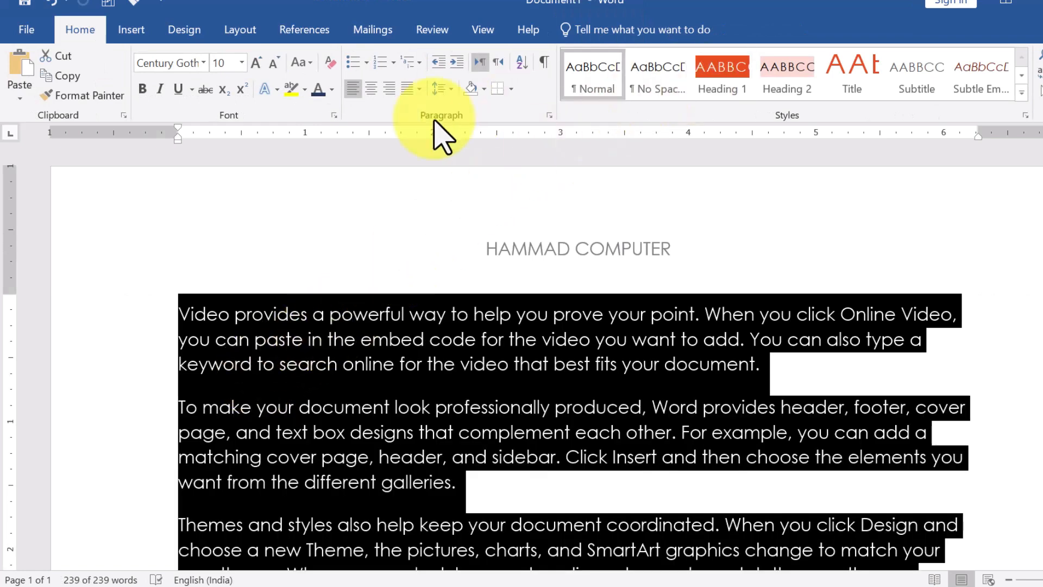
click(320, 91)
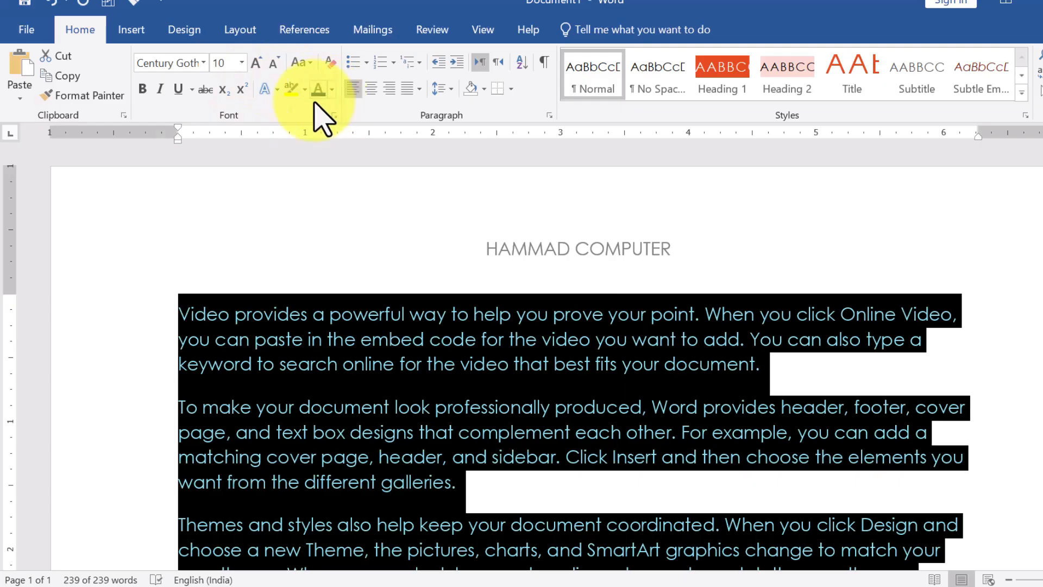
Change the document's theme colors to Marquee and its theme fonts to Corbel.
click(188, 29)
click(790, 99)
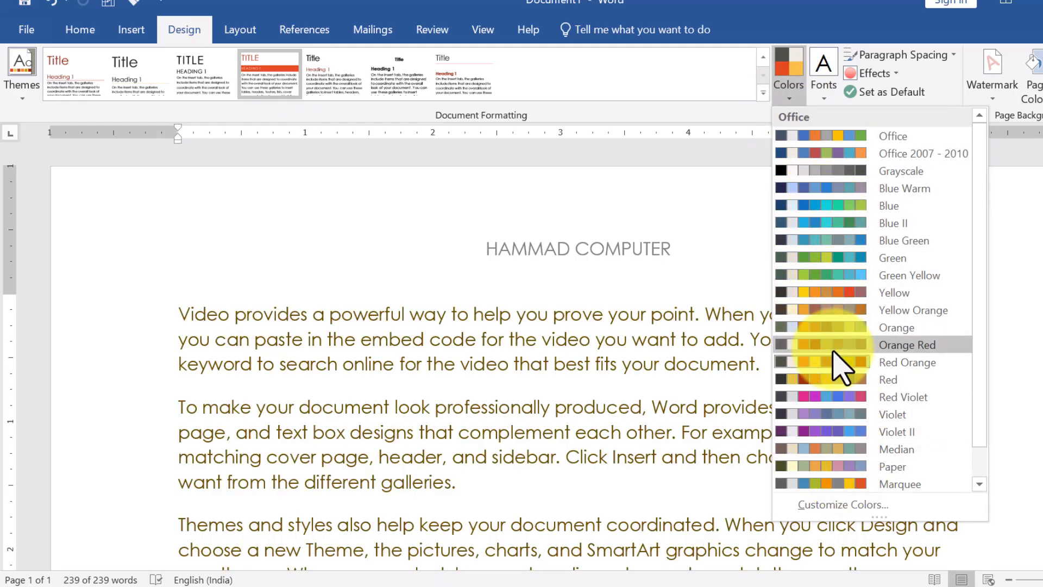
click(836, 484)
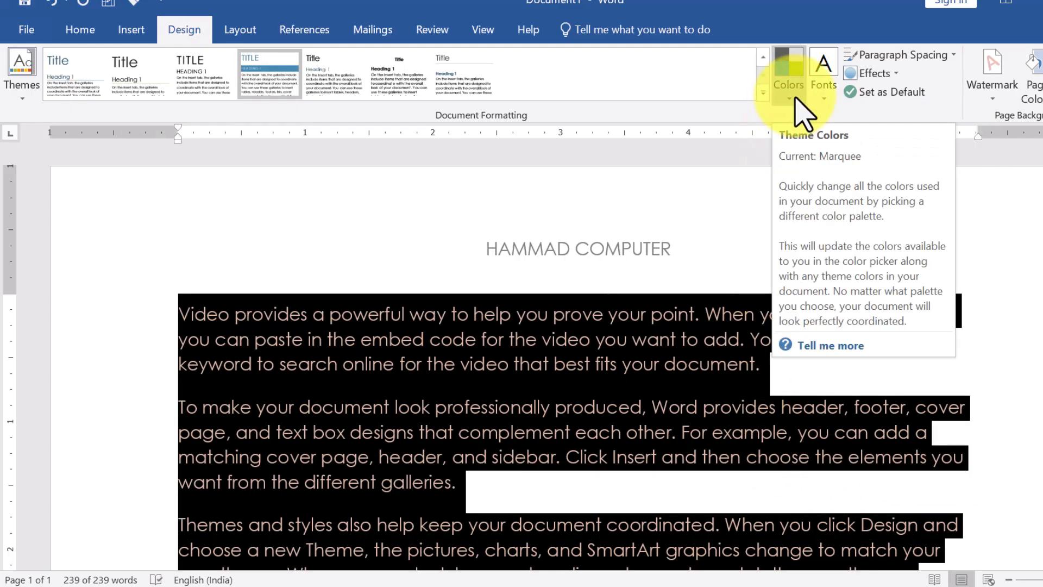
click(824, 100)
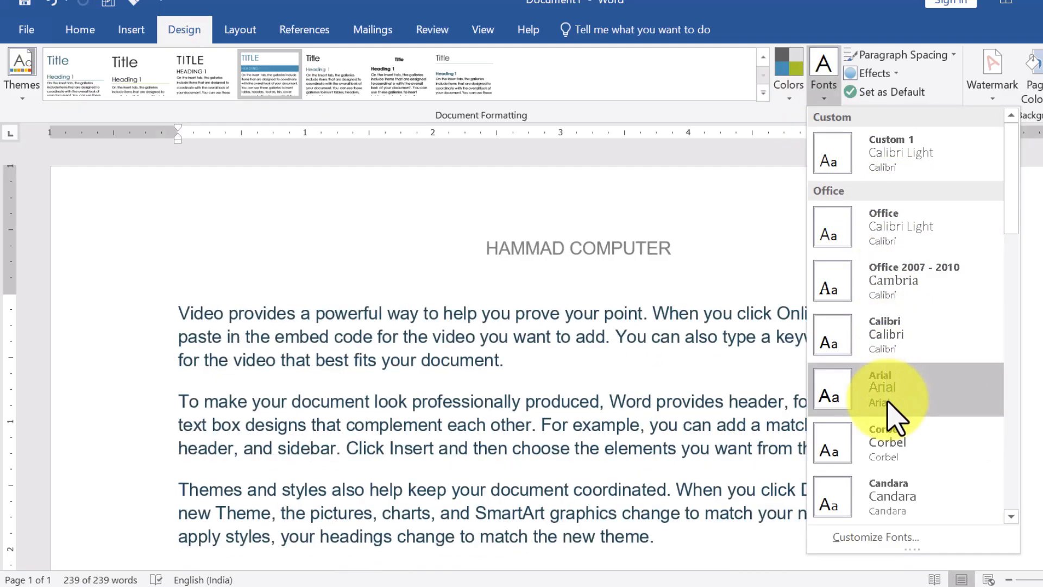
click(908, 441)
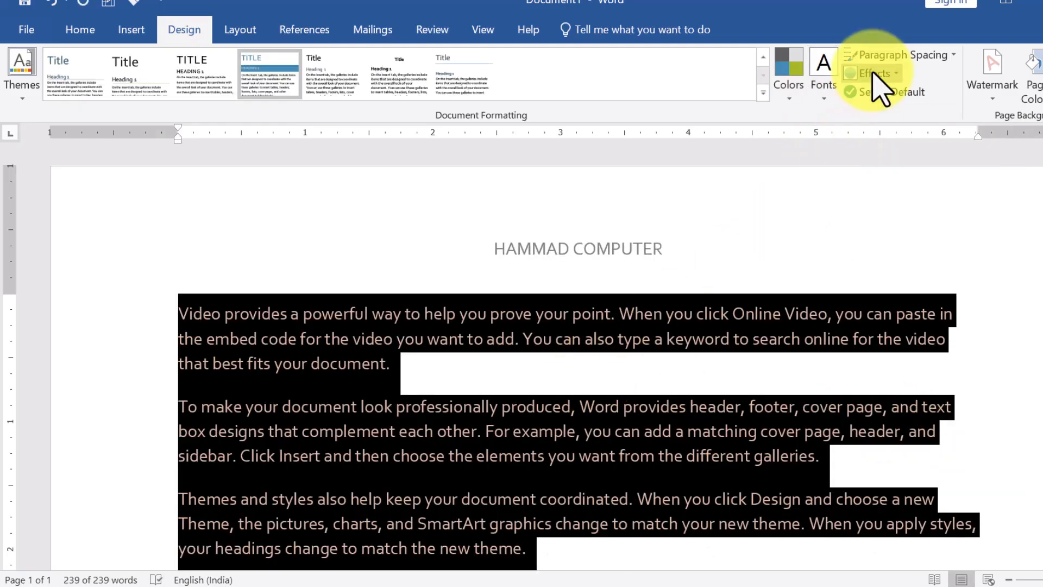
click(945, 58)
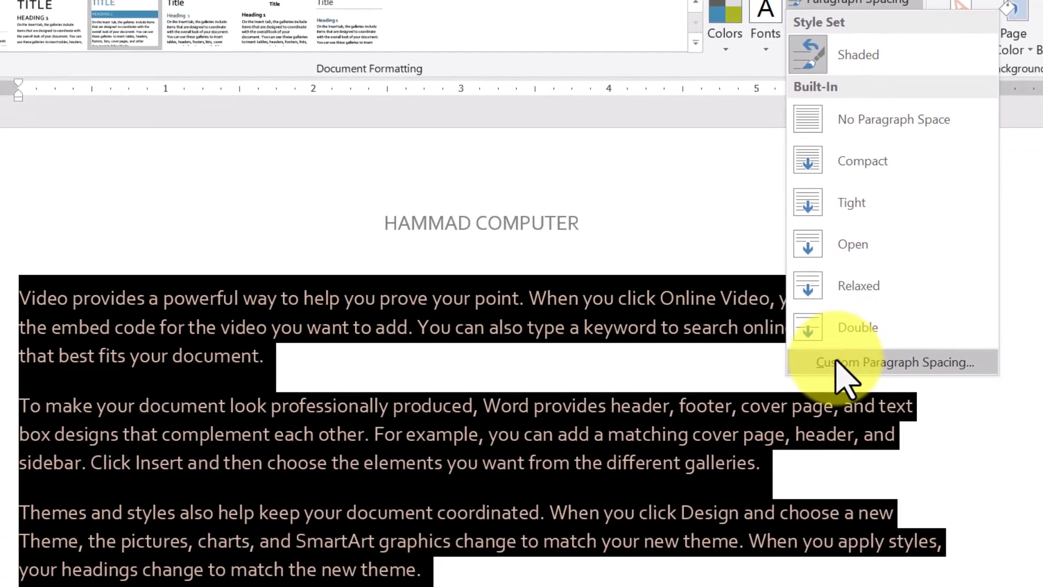
click(778, 472)
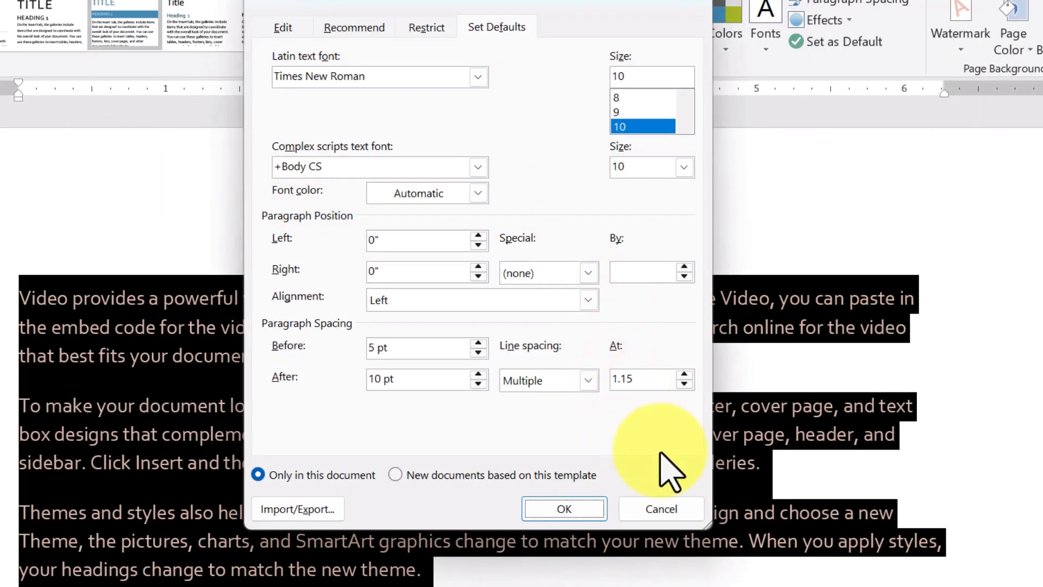
click(679, 510)
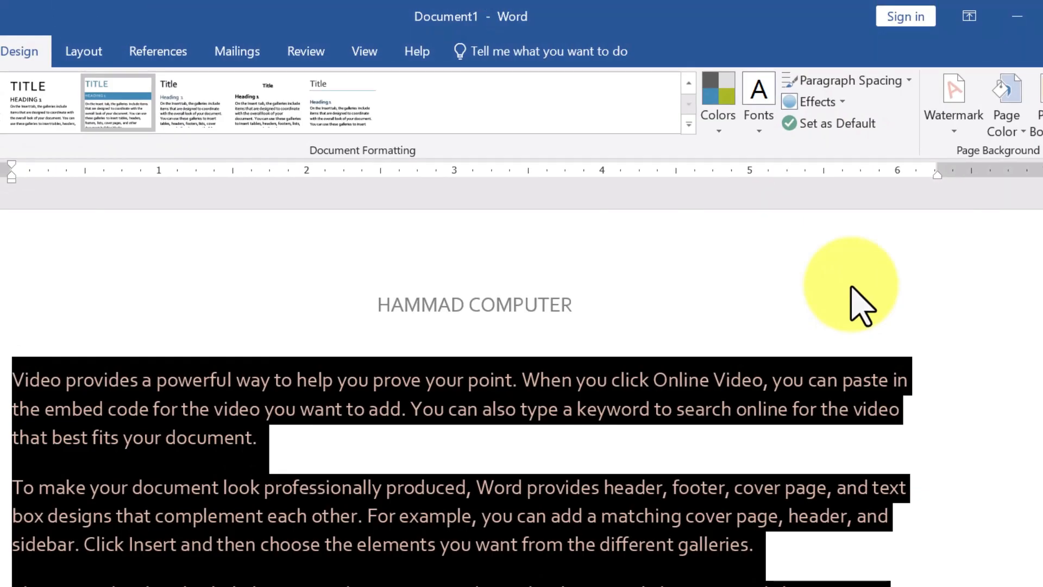
Apply the built-in Compact paragraph spacing to the document.
click(831, 83)
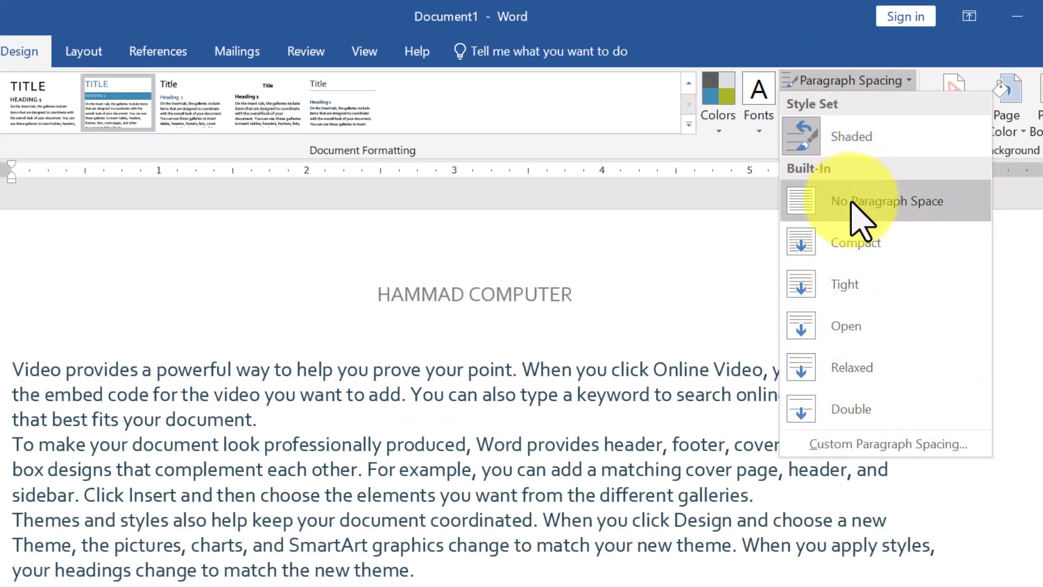
click(855, 266)
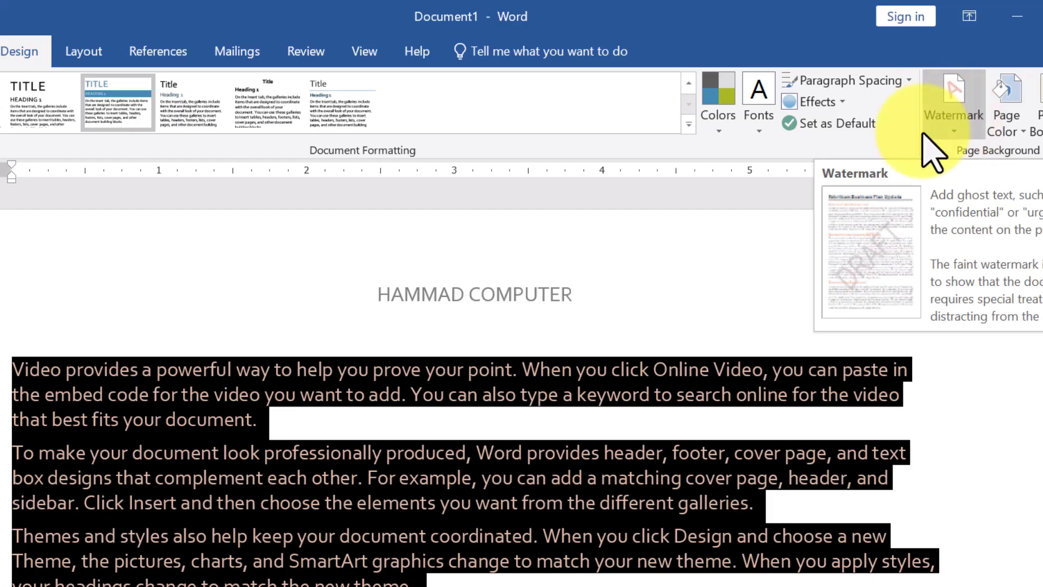
Add the diagonal CONFIDENTIAL 1 watermark, check it across the page, and deselect the body text.
scroll(652, 388, down, 4)
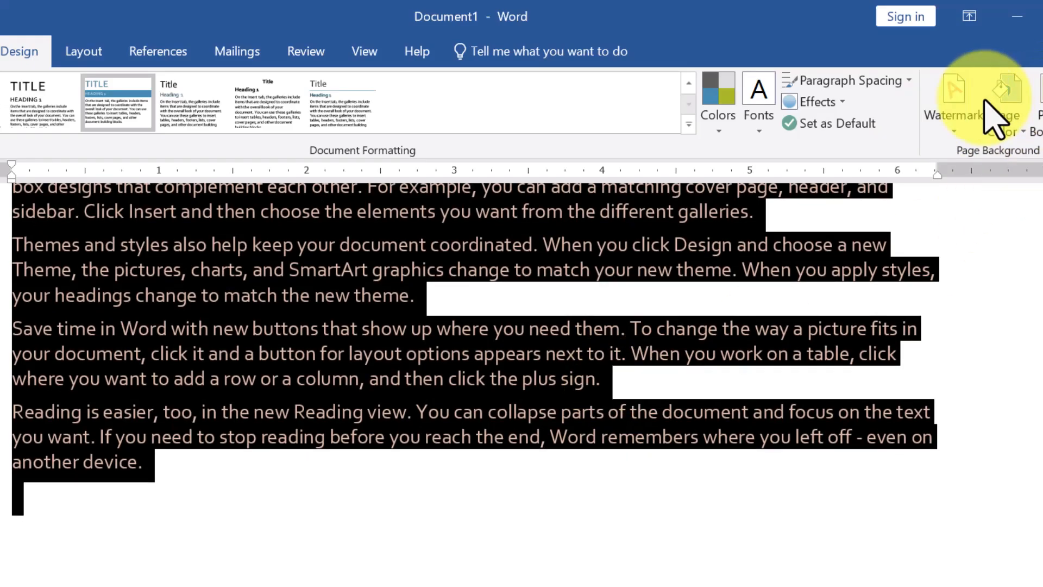
click(960, 125)
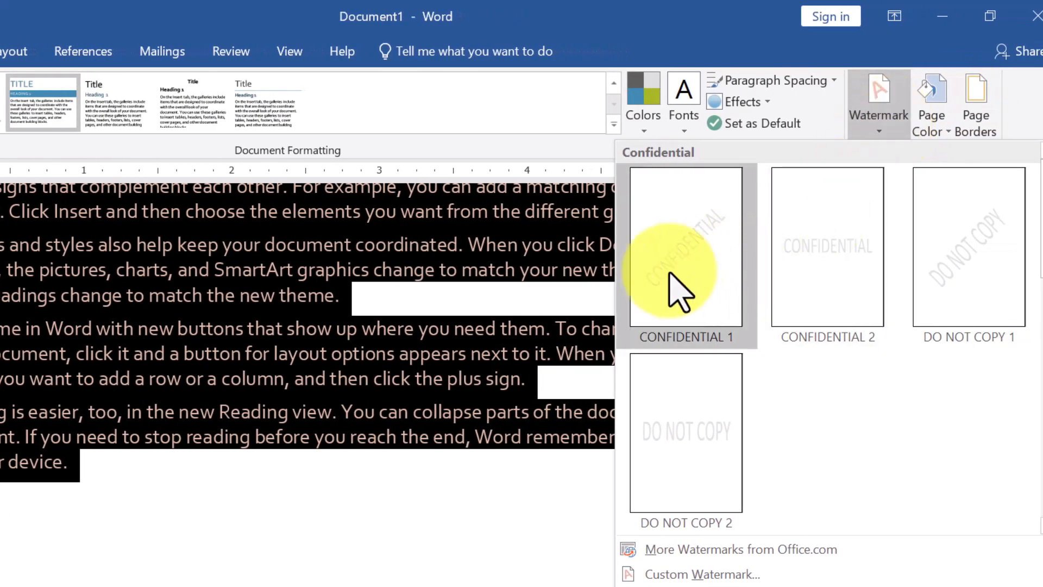
click(677, 285)
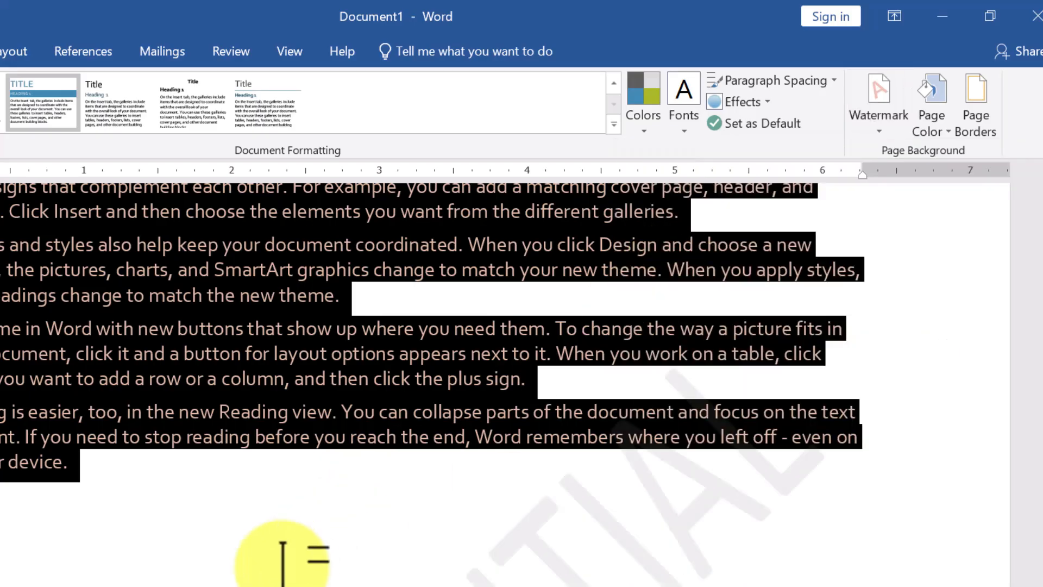
scroll(302, 549, down, 3)
scroll(303, 549, up, 4)
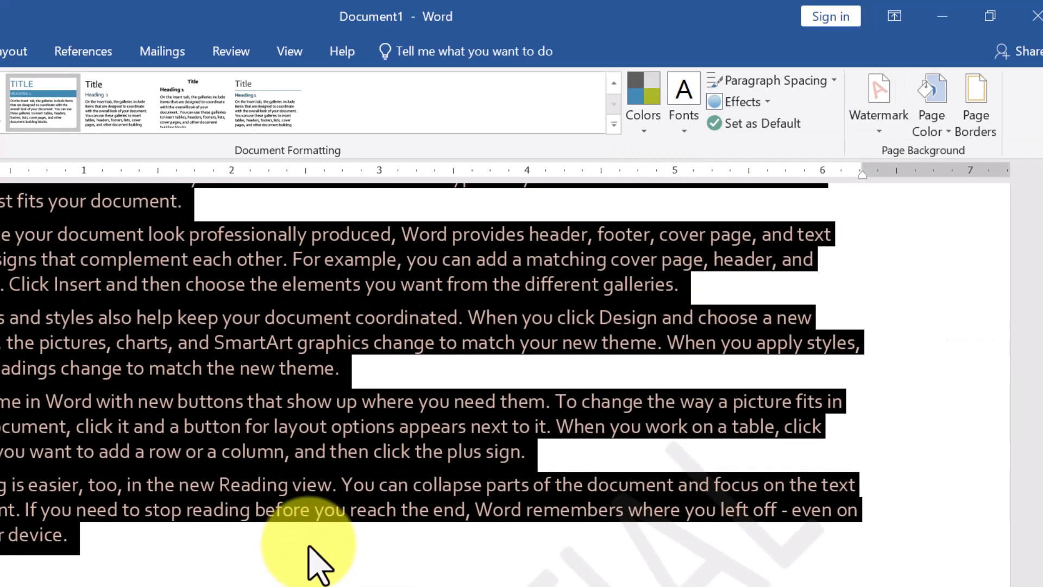
scroll(312, 562, down, 7)
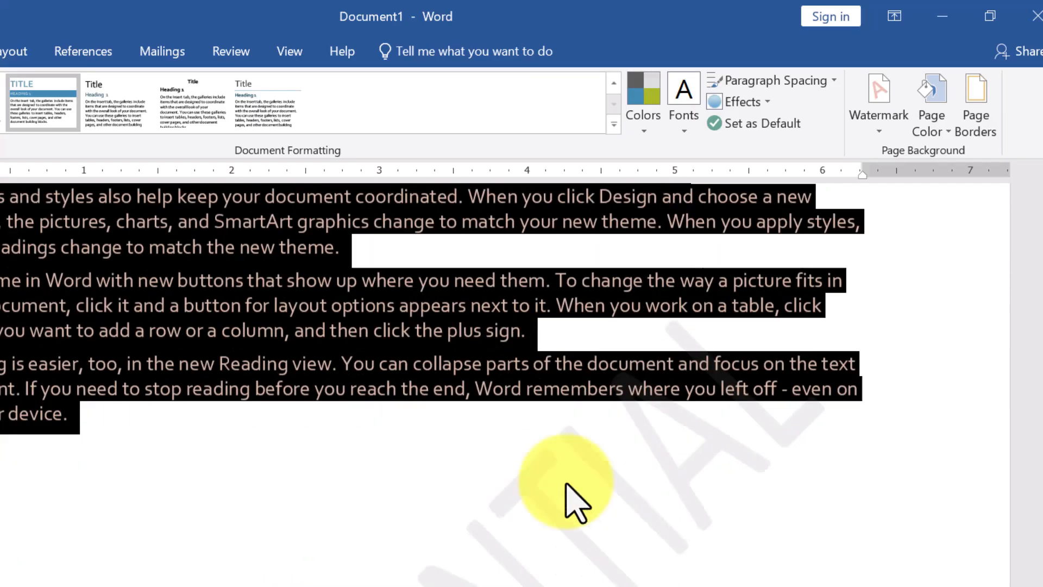
scroll(104, 546, down, 3)
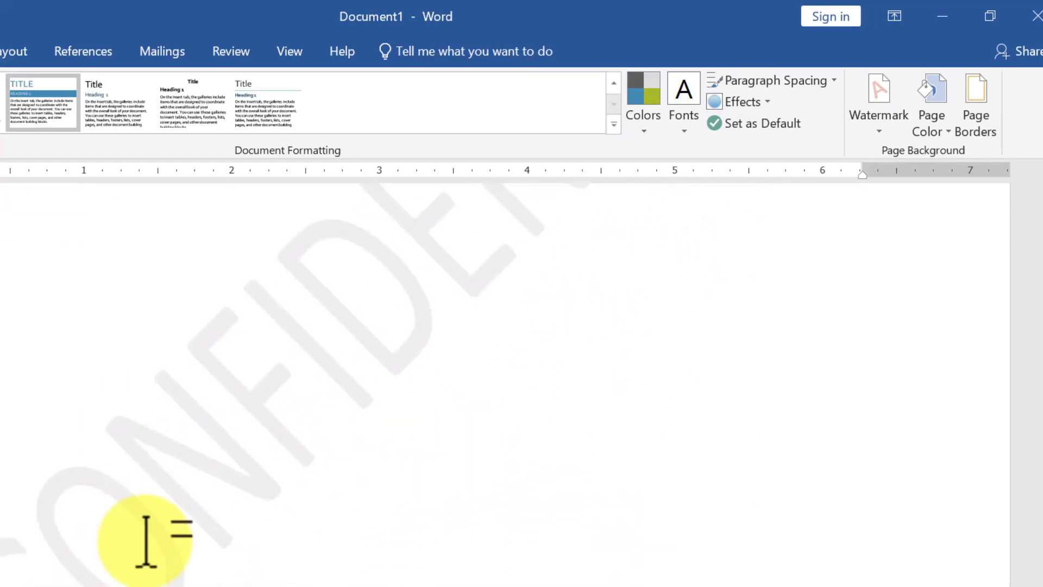
scroll(446, 426, up, 3)
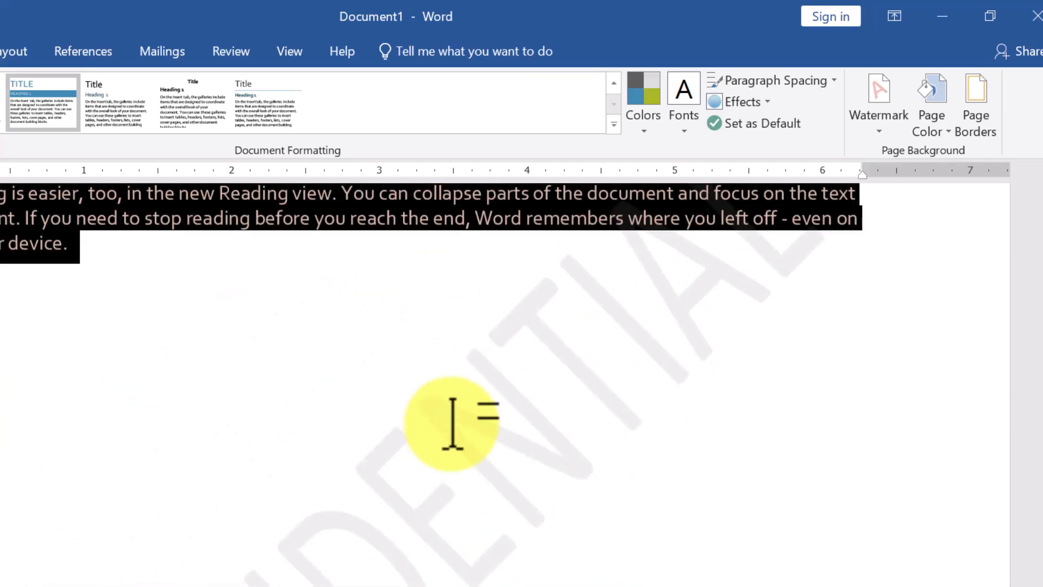
scroll(728, 348, up, 3)
click(710, 448)
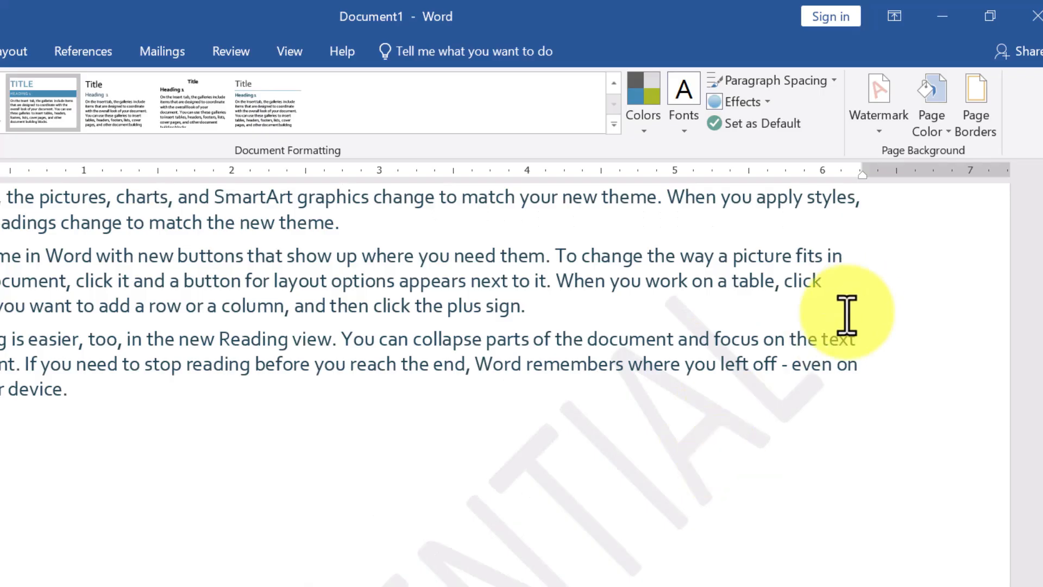
Set up a custom text watermark and replace its wording with HAMMAD COMPUTER.
click(884, 136)
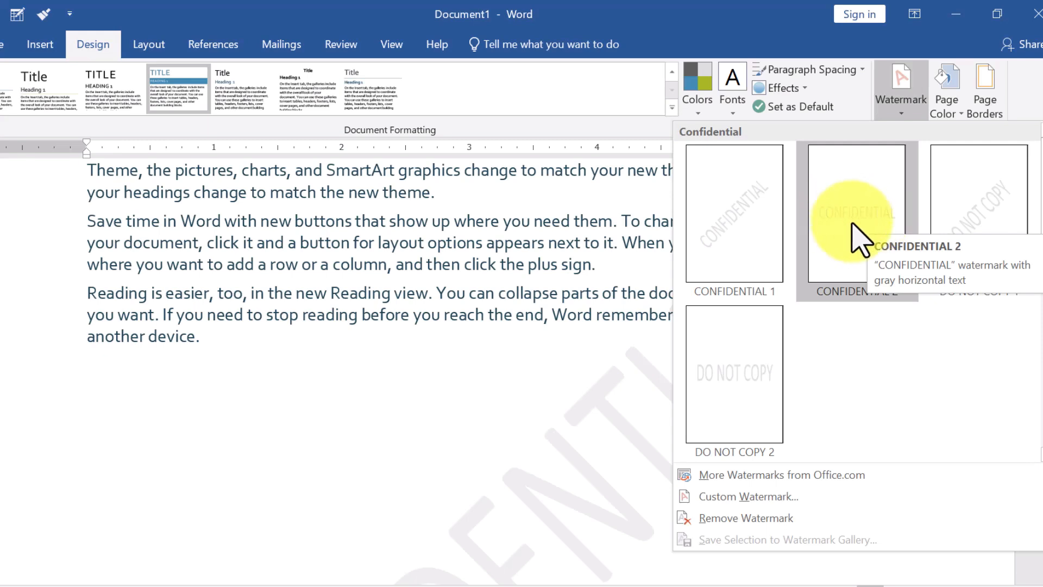
click(785, 496)
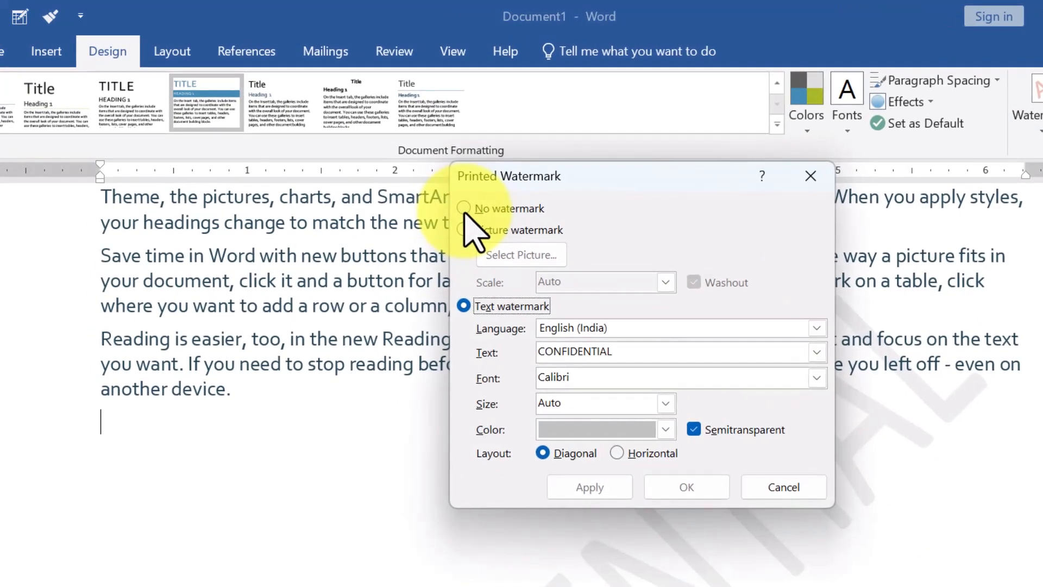
click(402, 180)
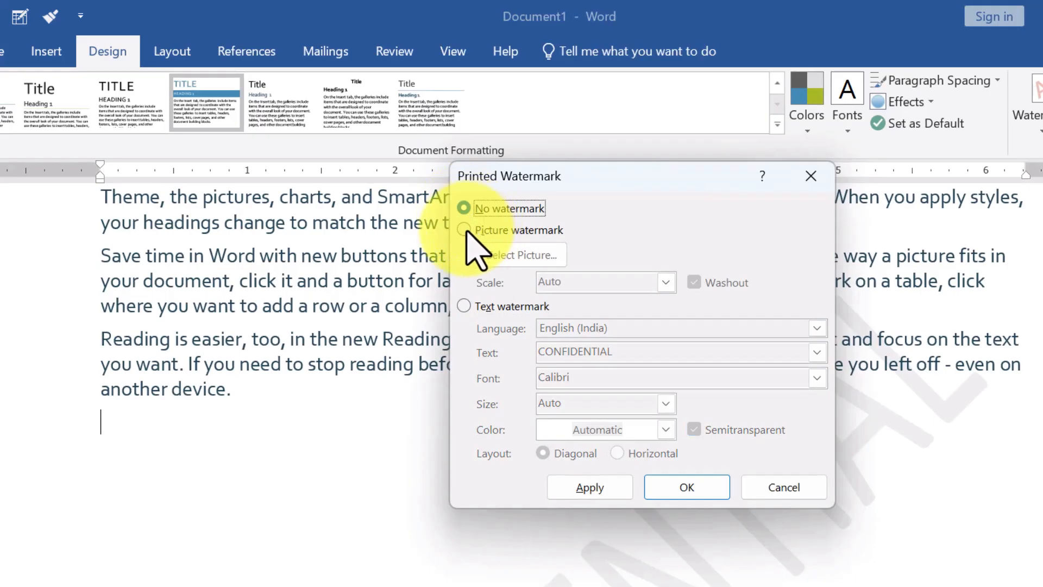
click(465, 307)
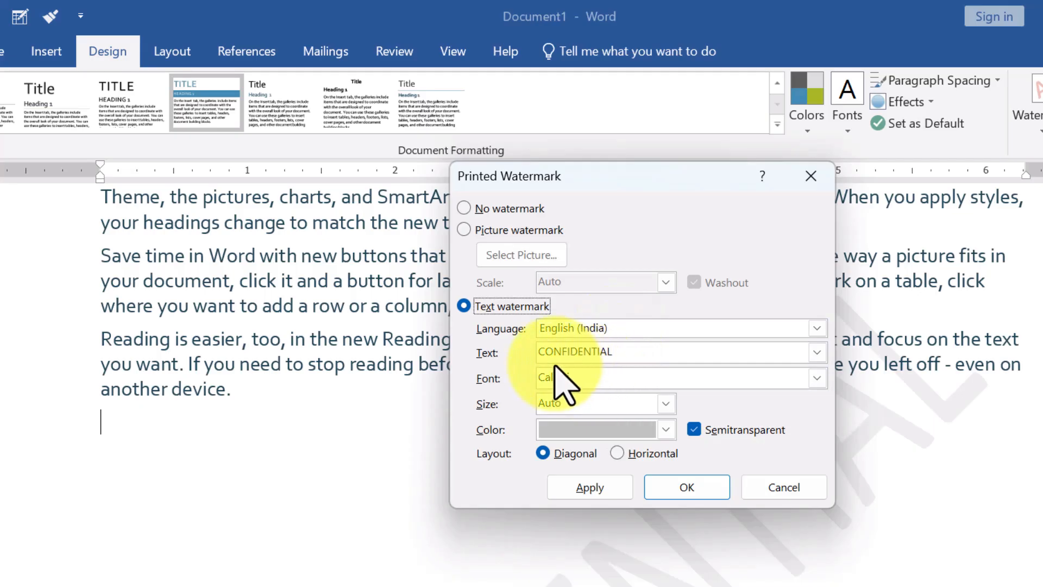
drag(621, 360, 532, 367)
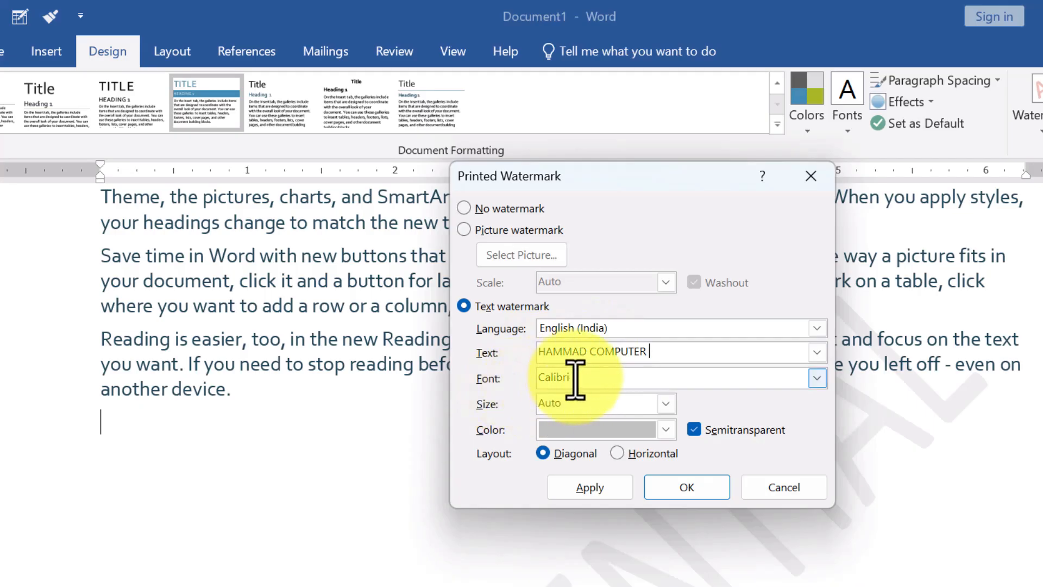
Set the custom watermark's font to Candara Light, apply the diagonal watermark and check it across the page.
click(817, 378)
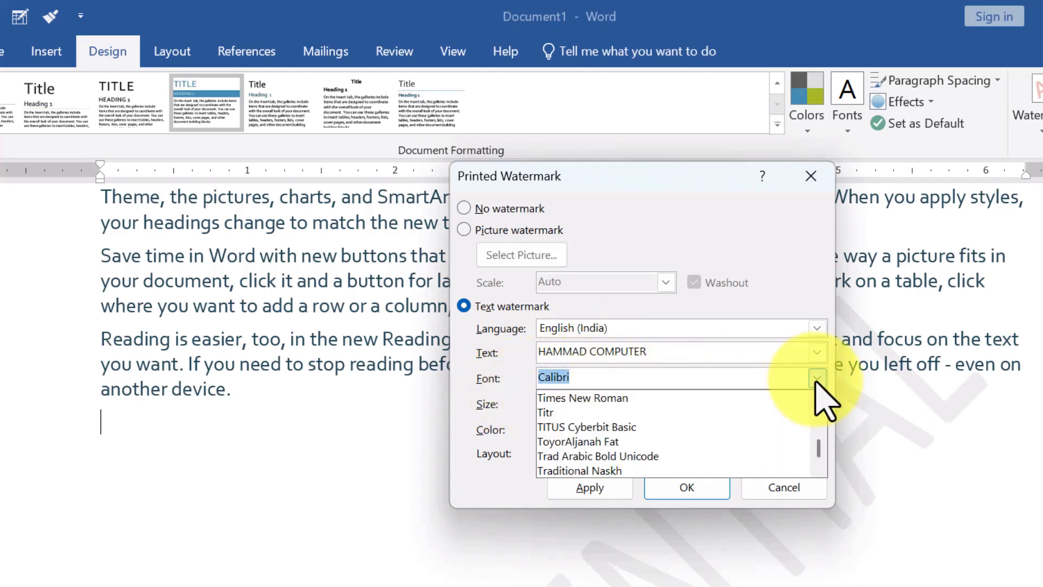
scroll(643, 466, down, 1)
click(641, 468)
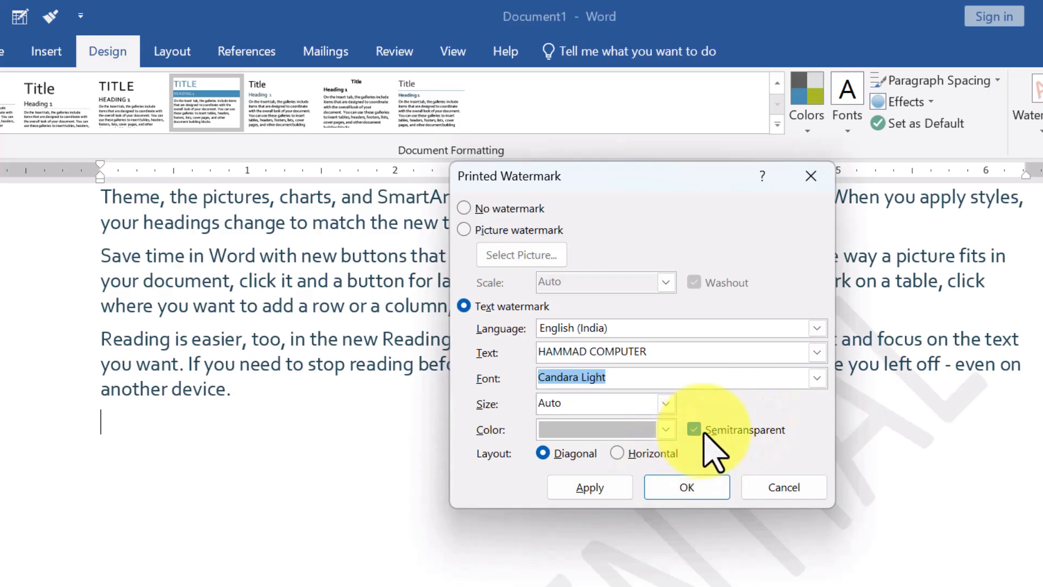
click(614, 483)
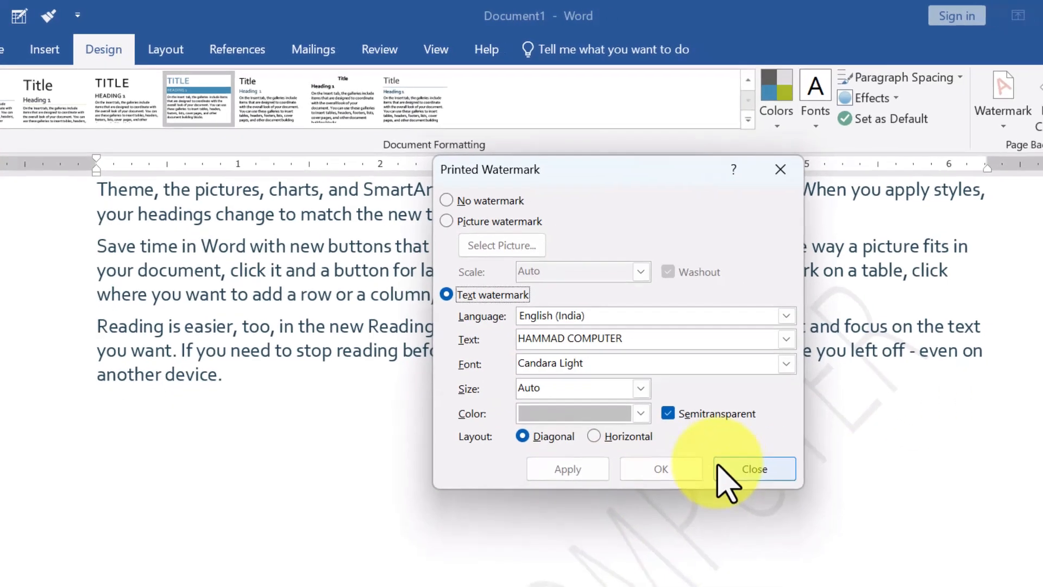
click(727, 476)
scroll(559, 442, down, 5)
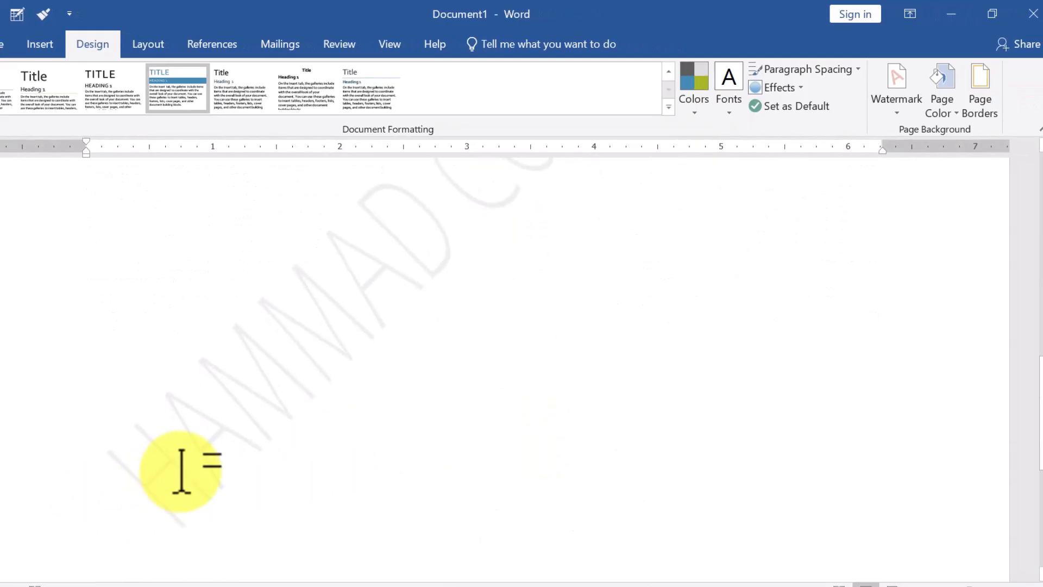
scroll(355, 408, up, 2)
scroll(507, 326, up, 5)
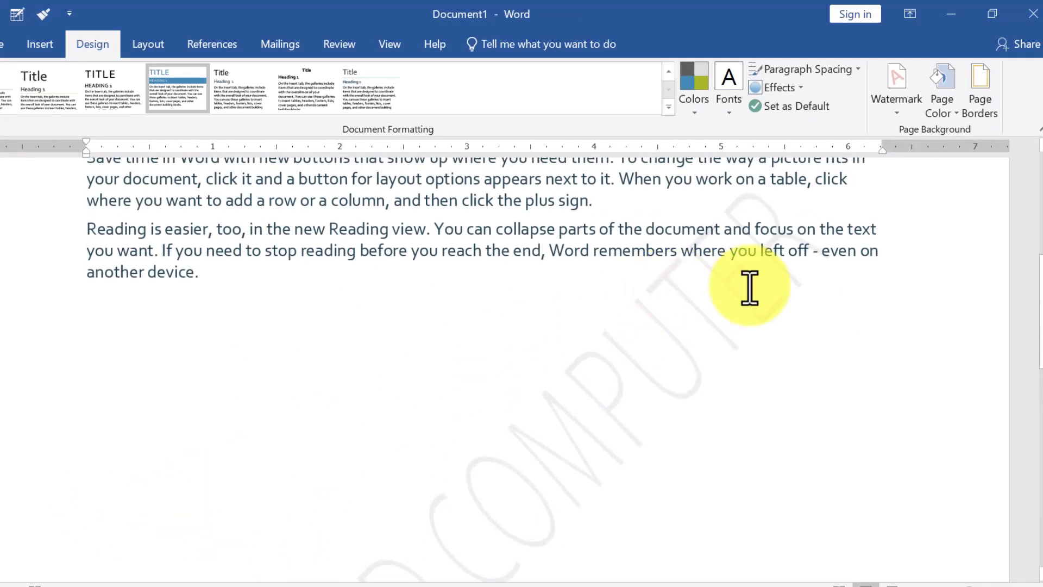
Change the custom watermark's font to Impact, apply it and check the watermark across the page.
click(900, 108)
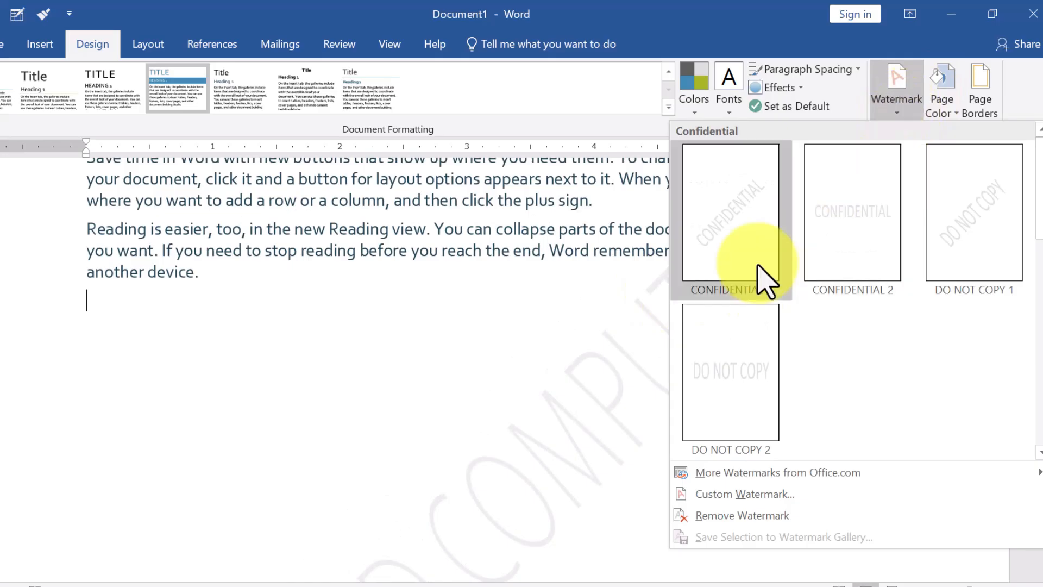
click(733, 494)
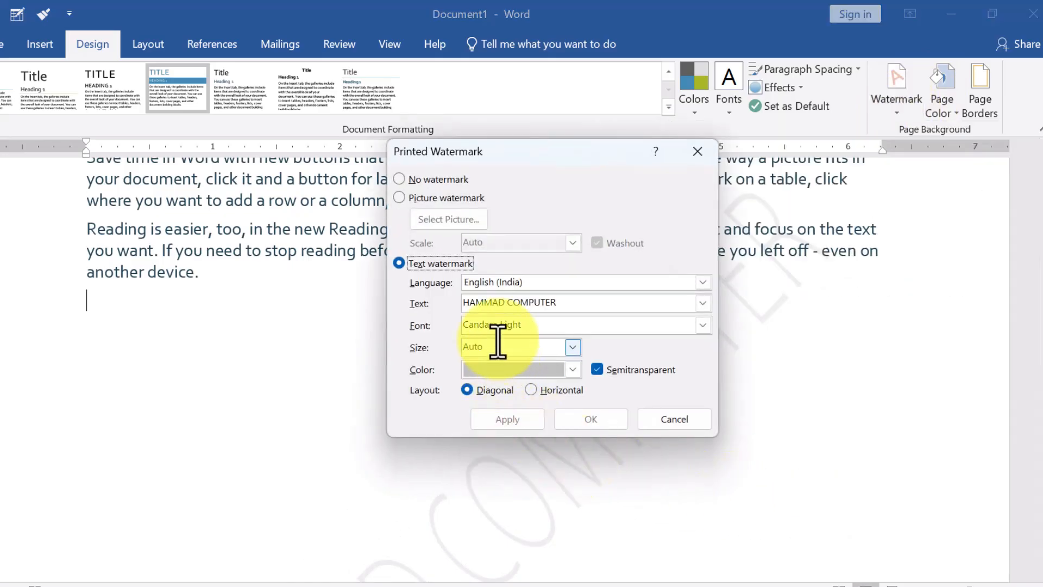
click(702, 326)
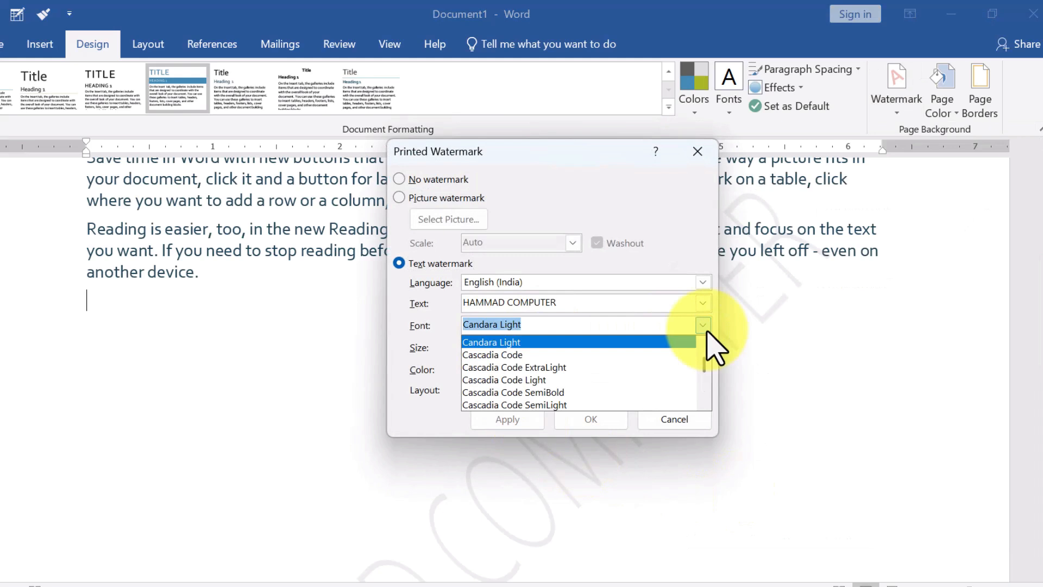
text(I)
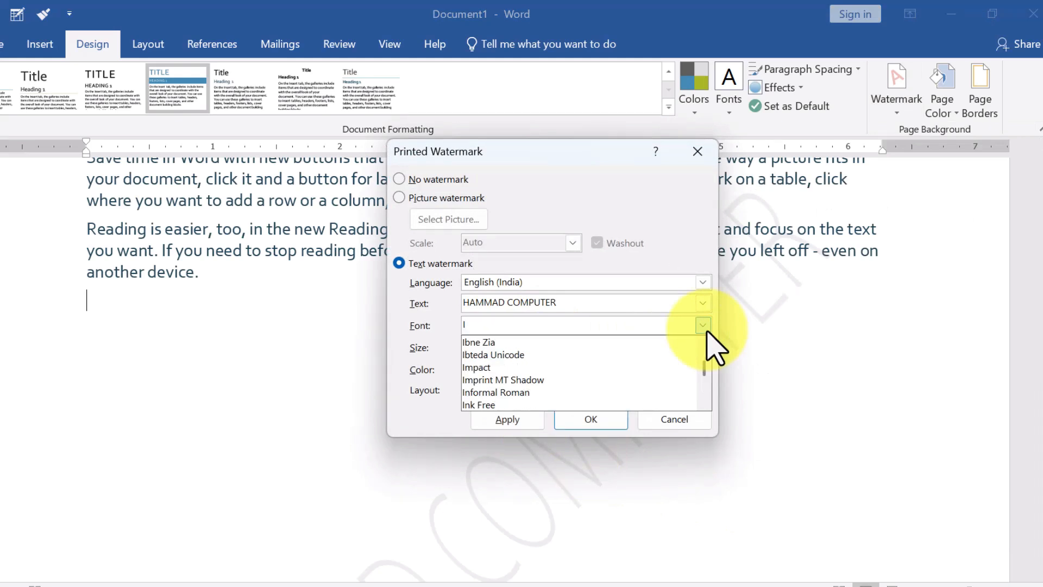
click(492, 368)
click(520, 421)
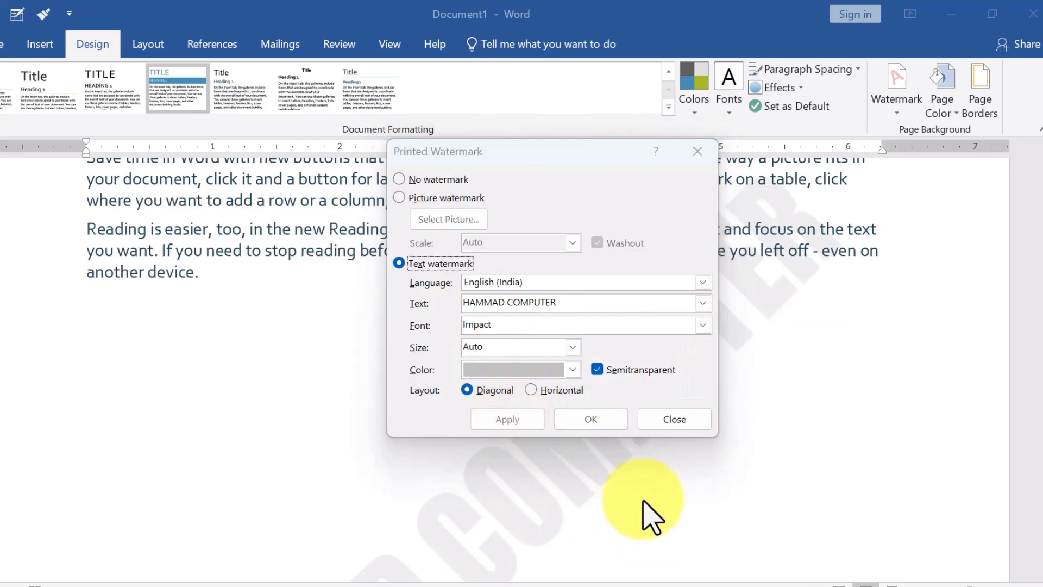
click(672, 421)
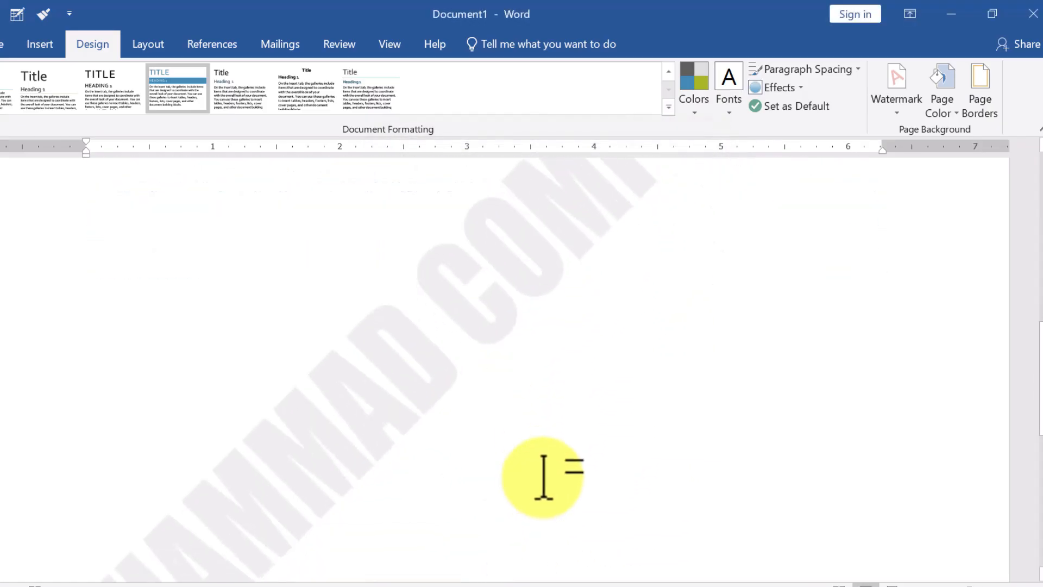
scroll(57, 535, down, 4)
scroll(165, 470, up, 6)
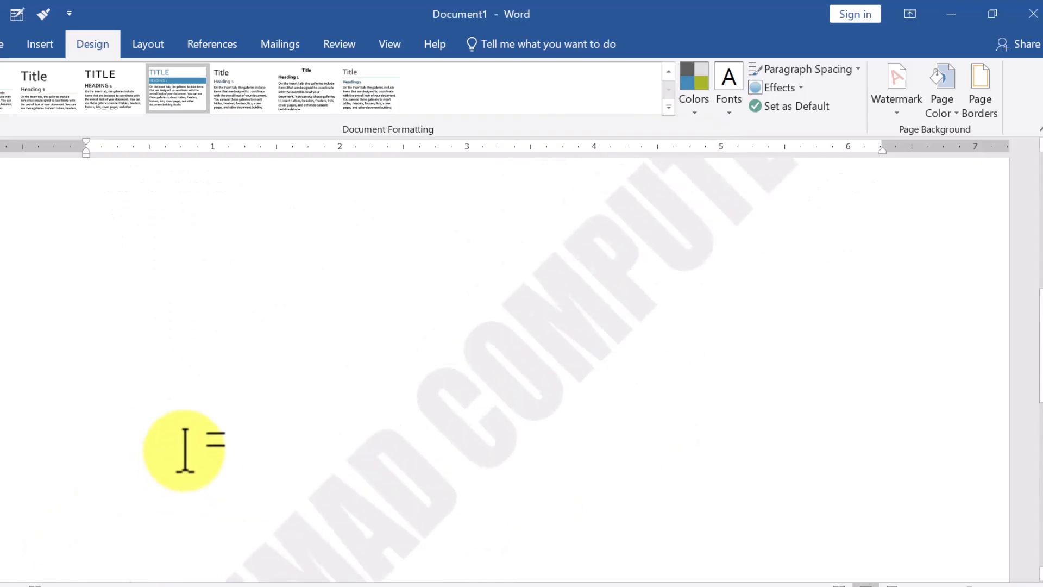
scroll(576, 348, up, 3)
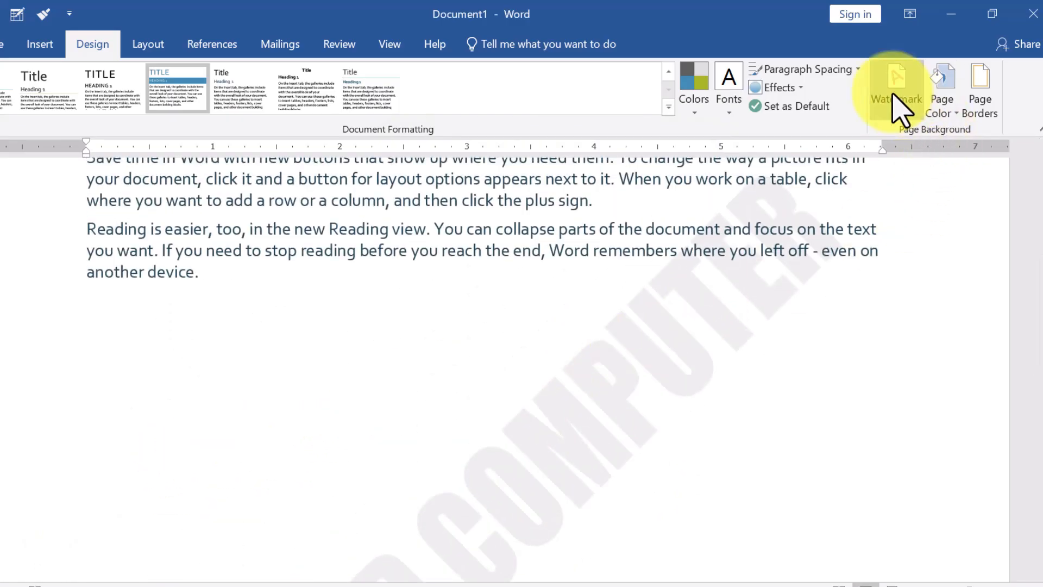
Change the custom watermark's color to a dark gray theme shade, apply it and check the page.
click(896, 106)
click(758, 428)
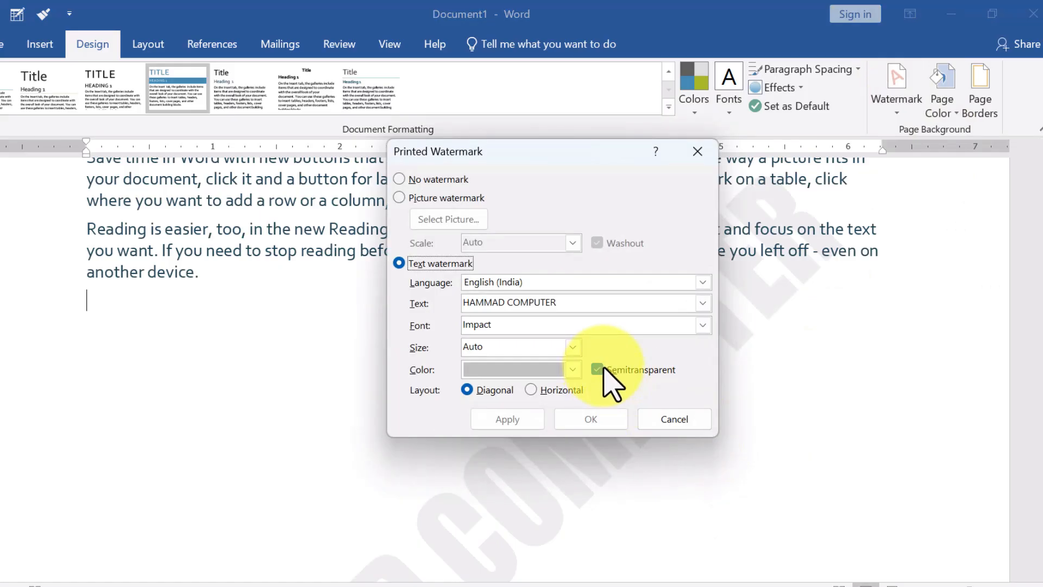
click(572, 370)
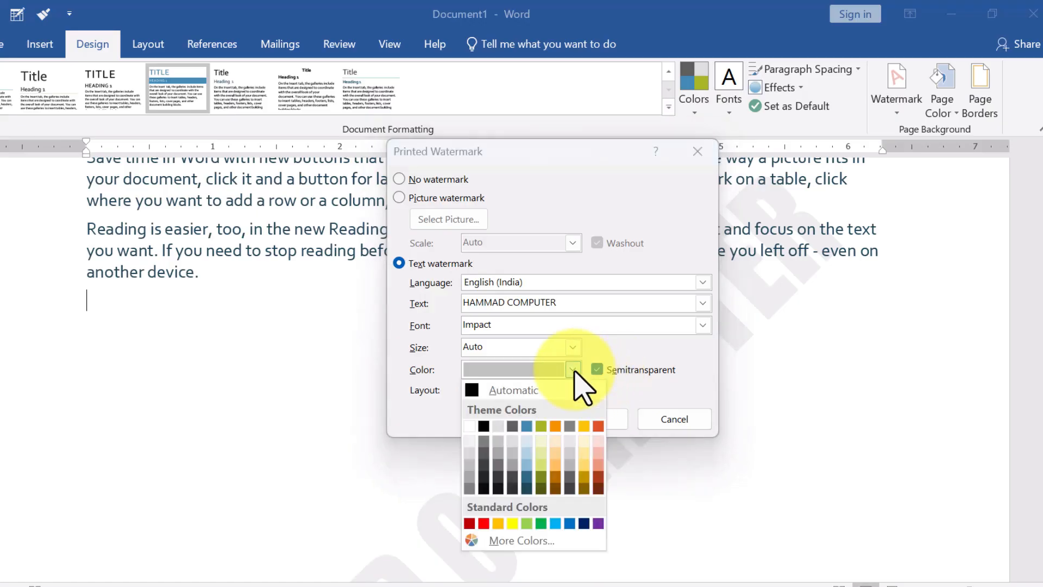
click(498, 480)
click(507, 418)
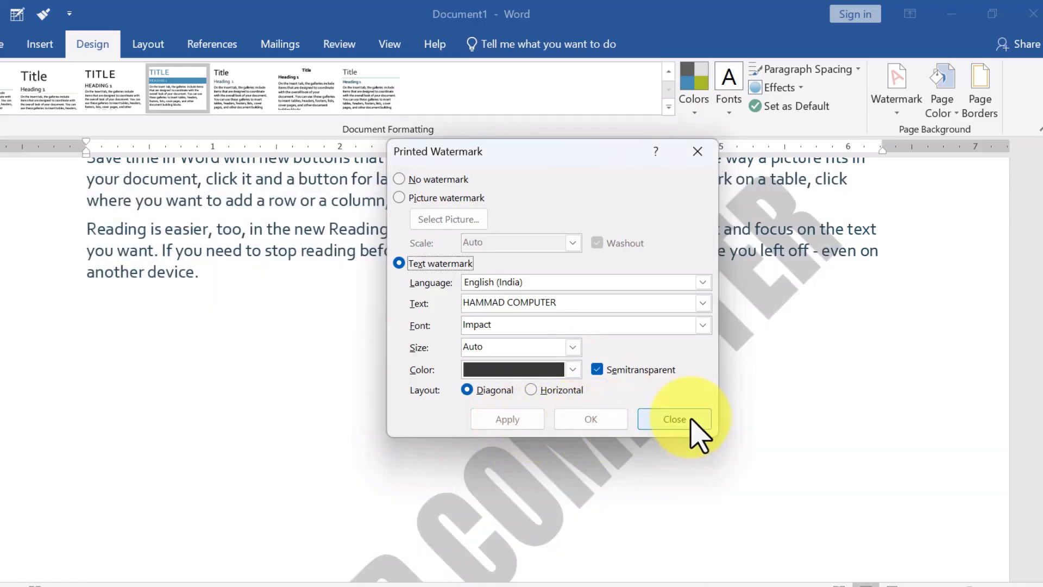
click(689, 422)
scroll(135, 454, down, 8)
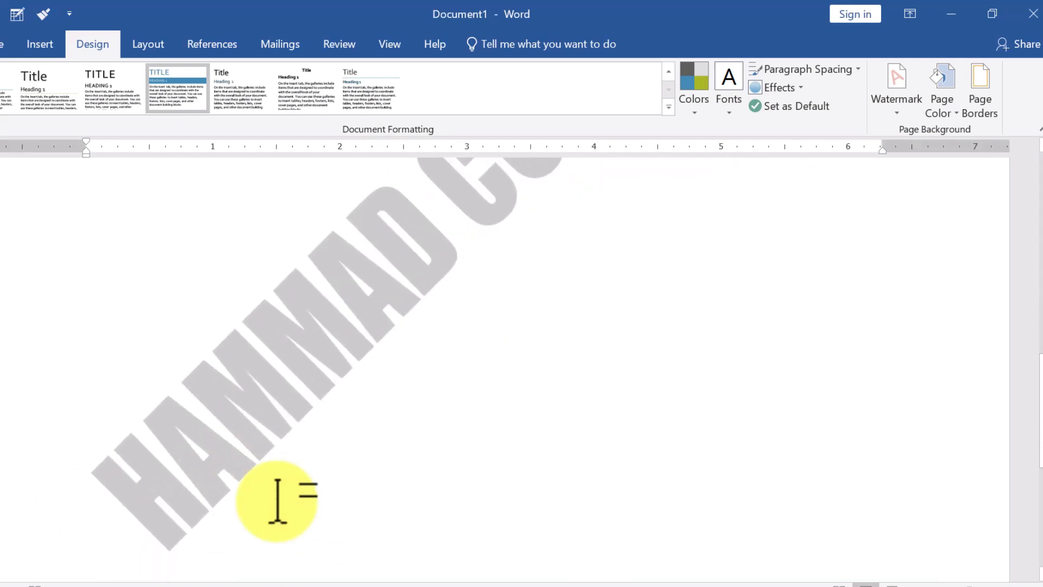
scroll(272, 494, up, 6)
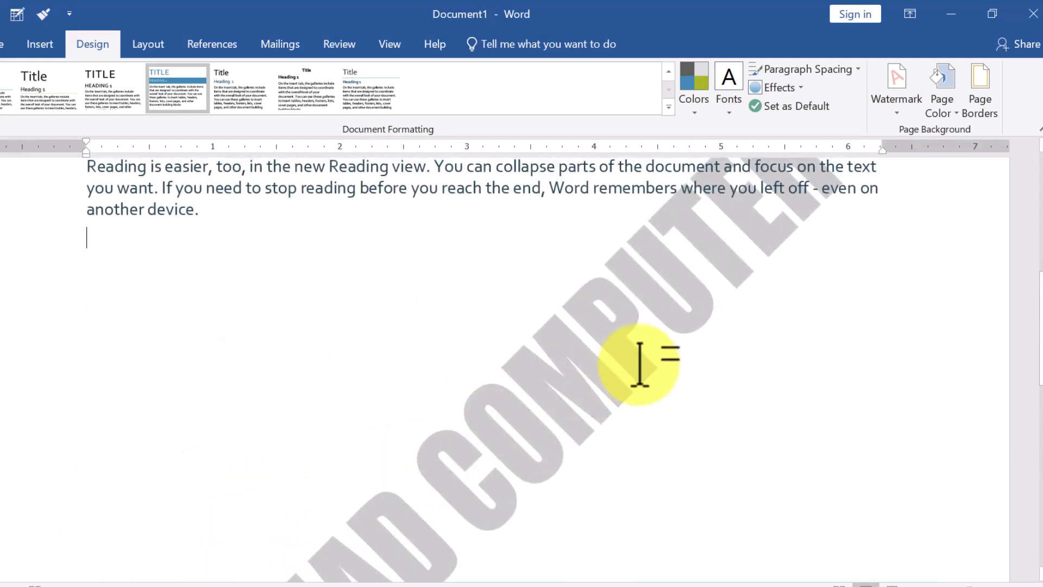
scroll(640, 363, up, 2)
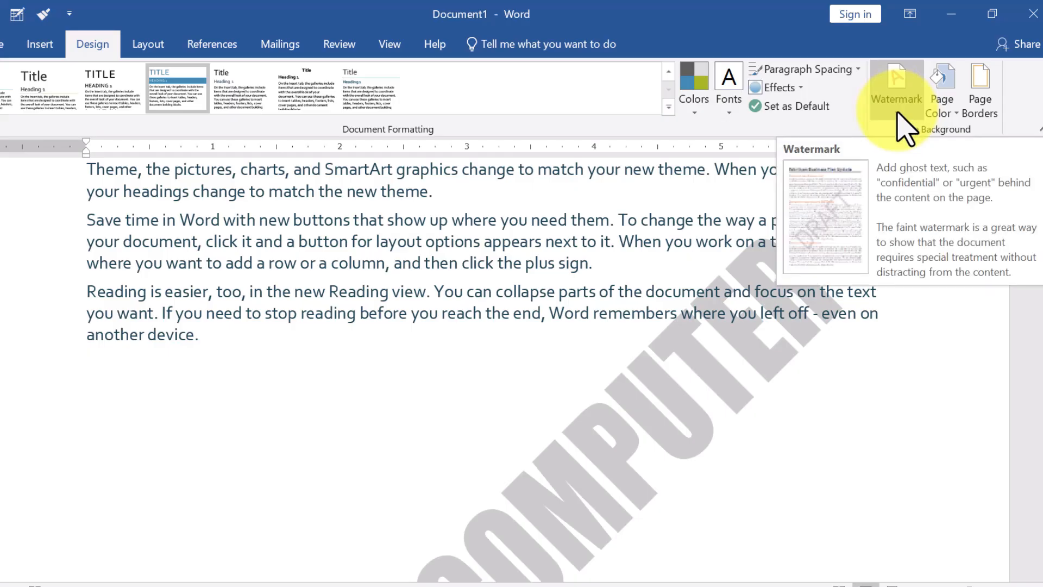
click(893, 95)
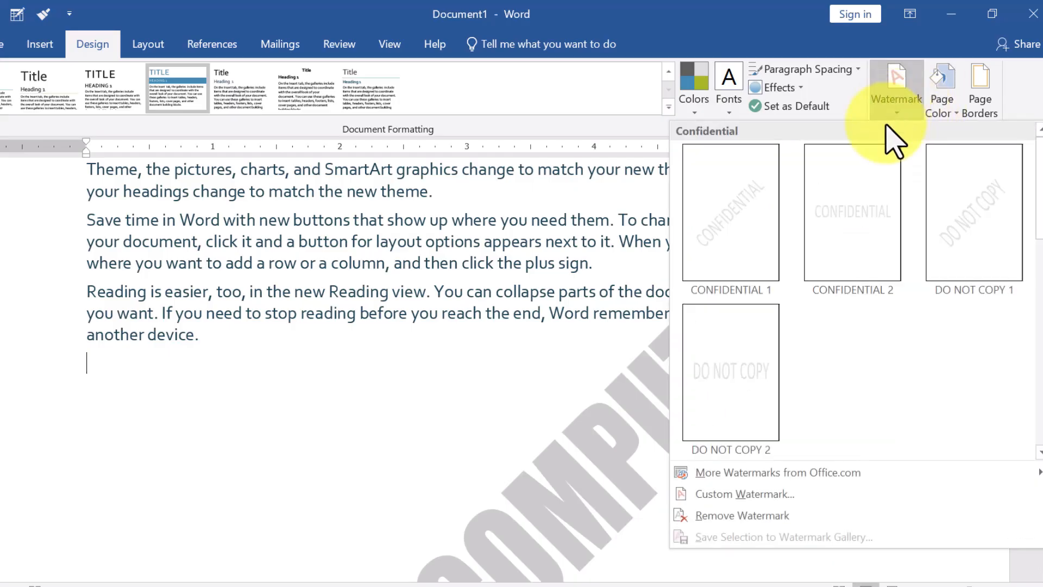
click(785, 494)
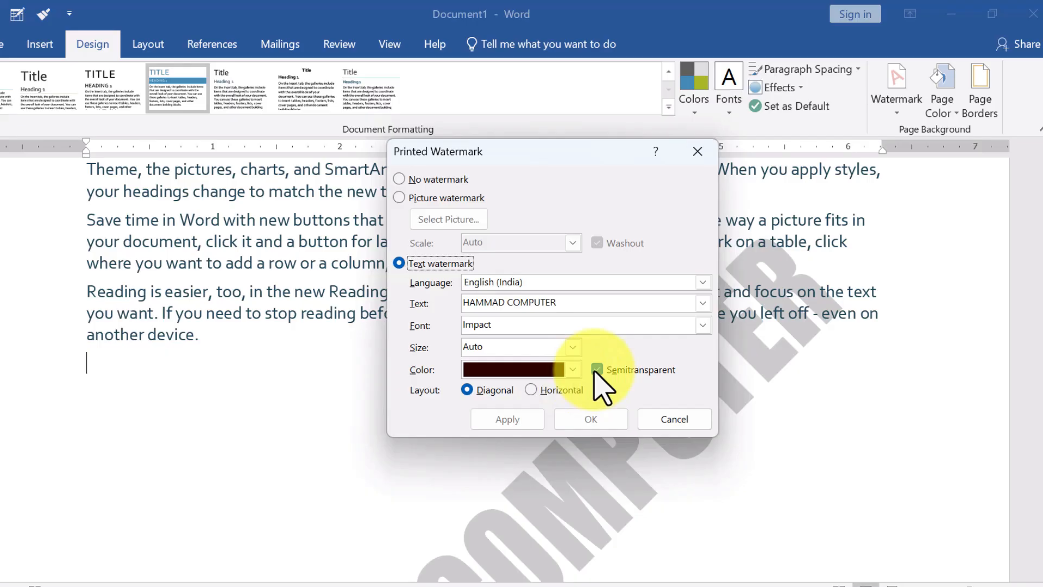
click(675, 422)
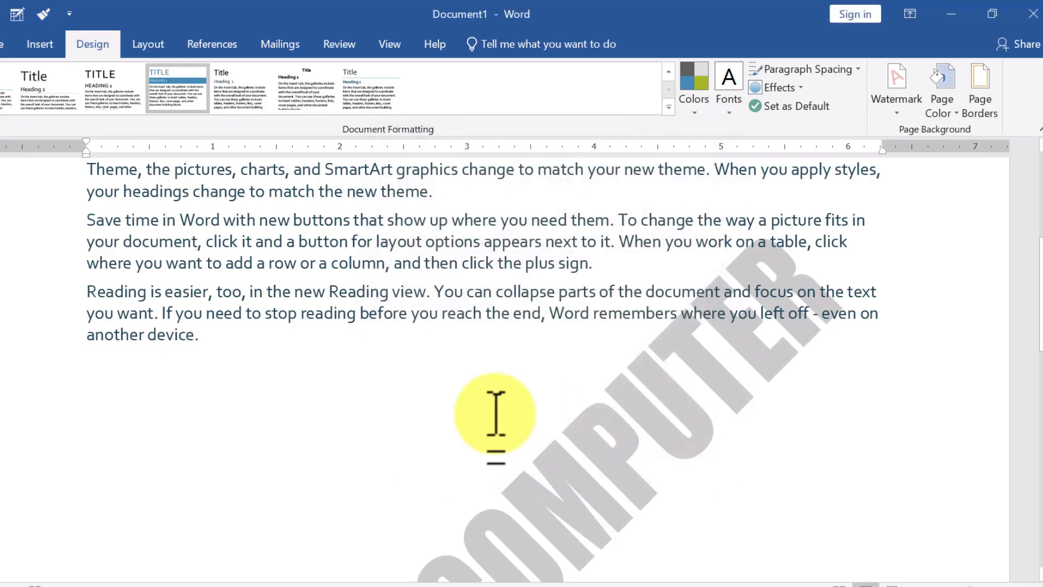
Check the watermarked page in print preview, return to the document and paste two more copies of the body text below the original.
key(ctrl+p)
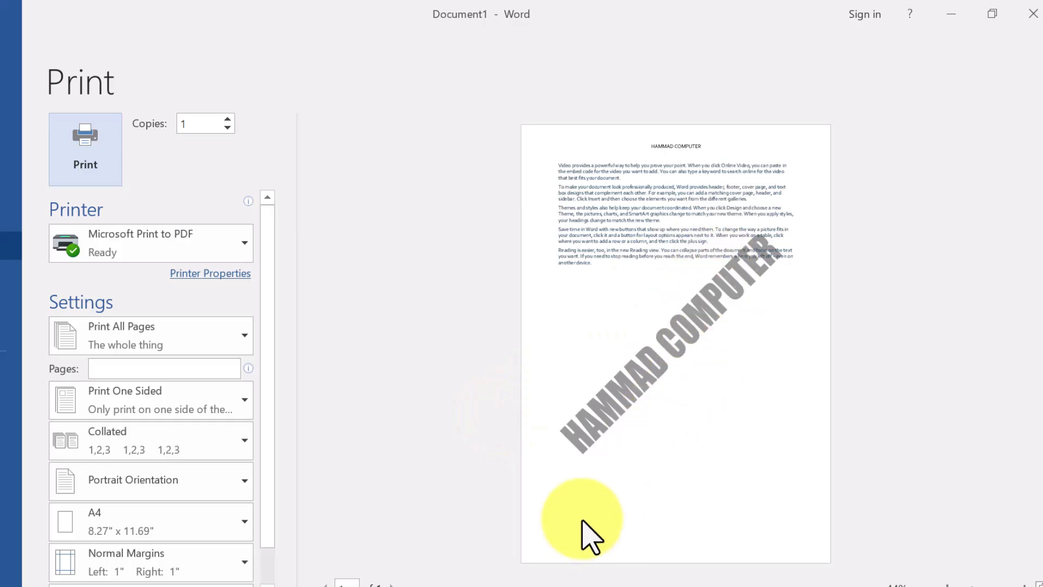
click(11, 47)
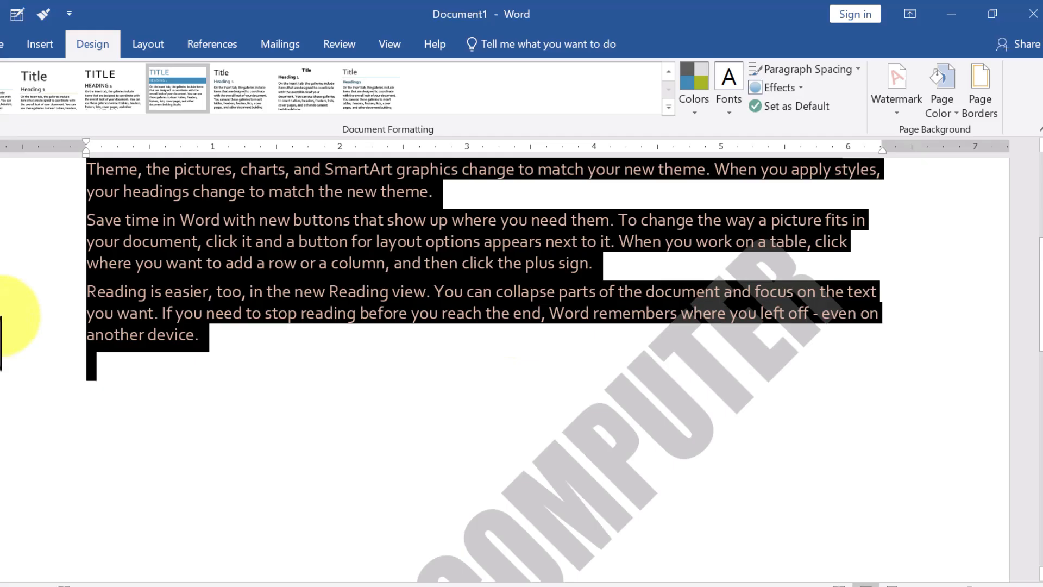
key(ctrl+v)
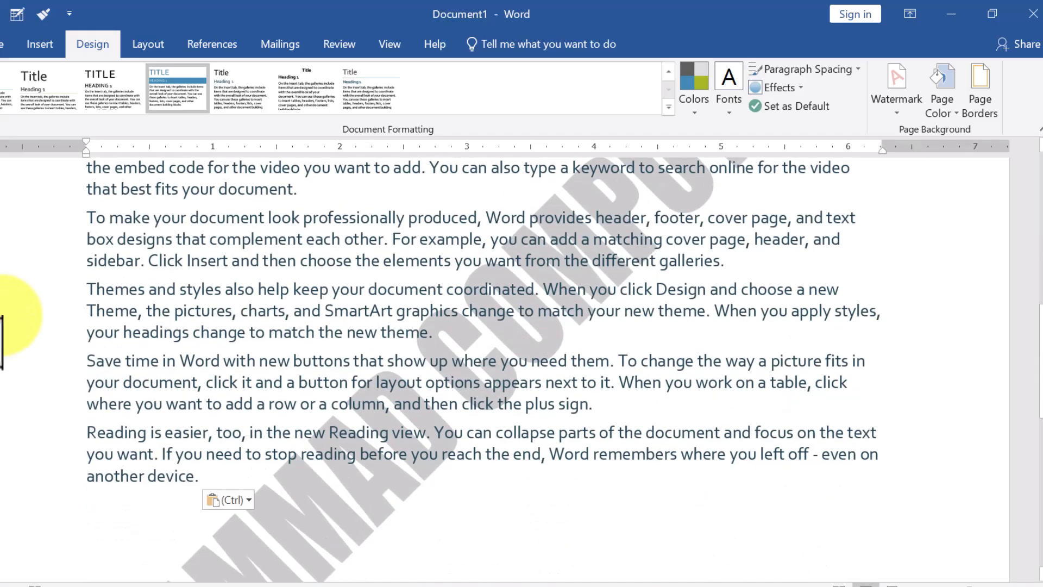
Open the print preview of the filled page, enlarge it to 100% and examine the watermark behind the text.
key(ctrl+p)
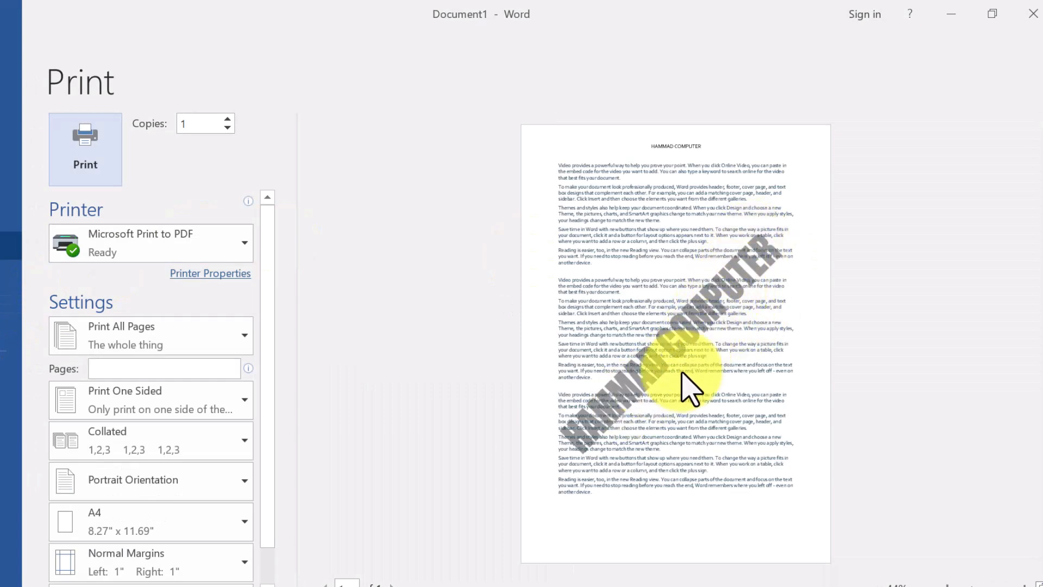
click(1024, 586)
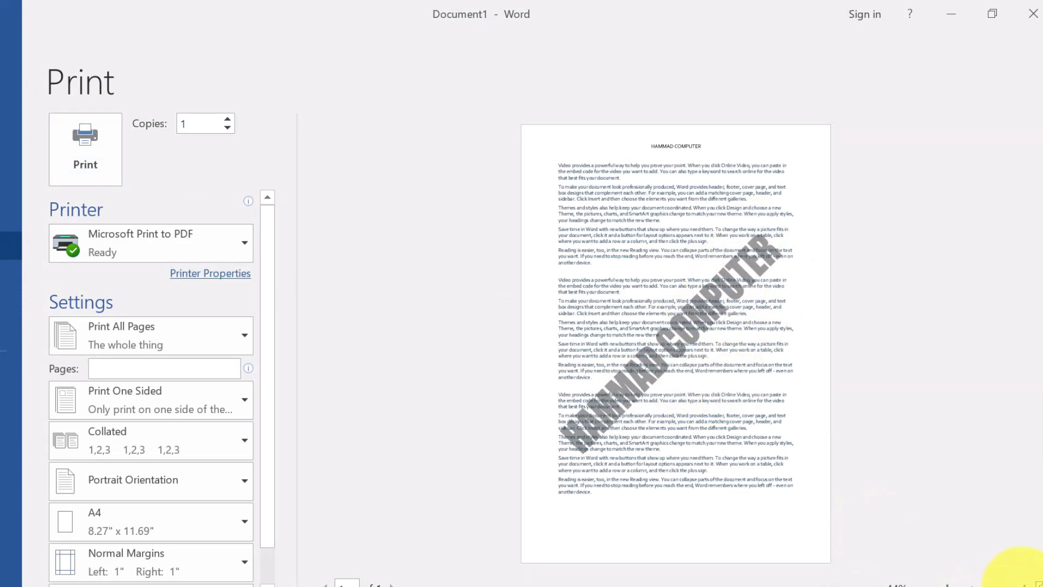
click(1024, 585)
click(1025, 586)
click(1025, 586)
click(1024, 586)
click(1025, 586)
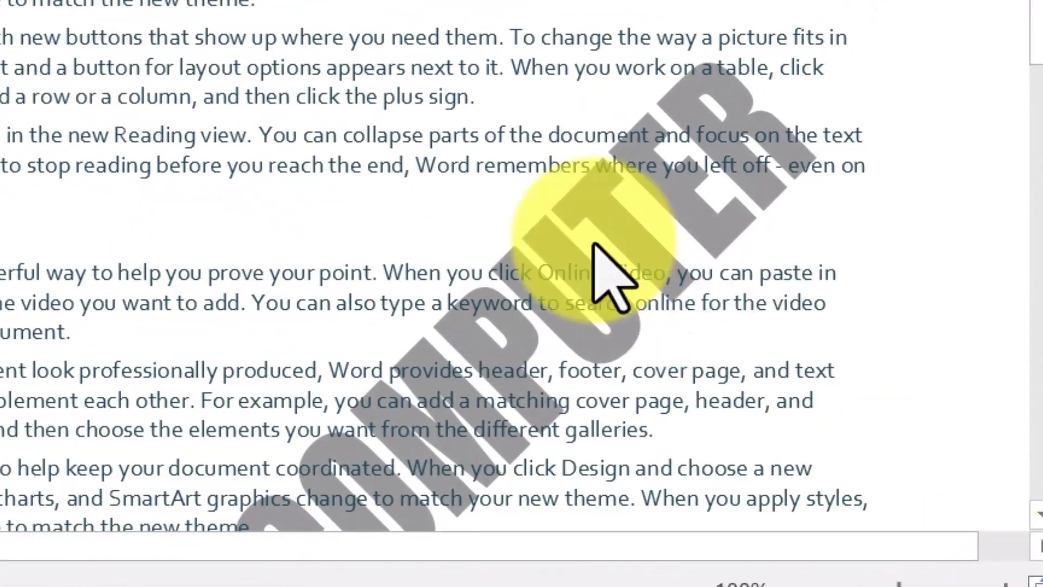
scroll(594, 245, down, 2)
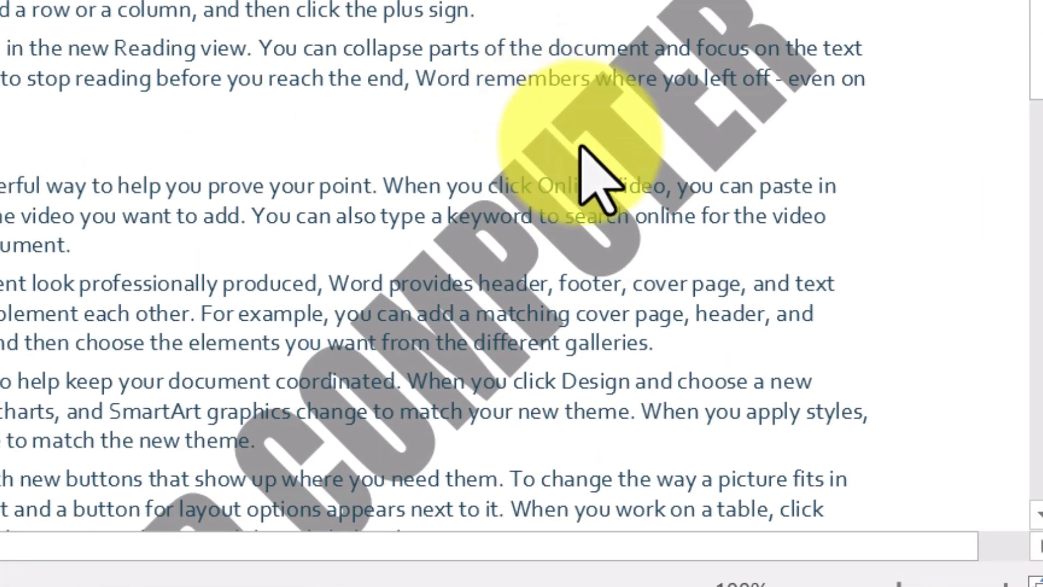
scroll(675, 143, down, 2)
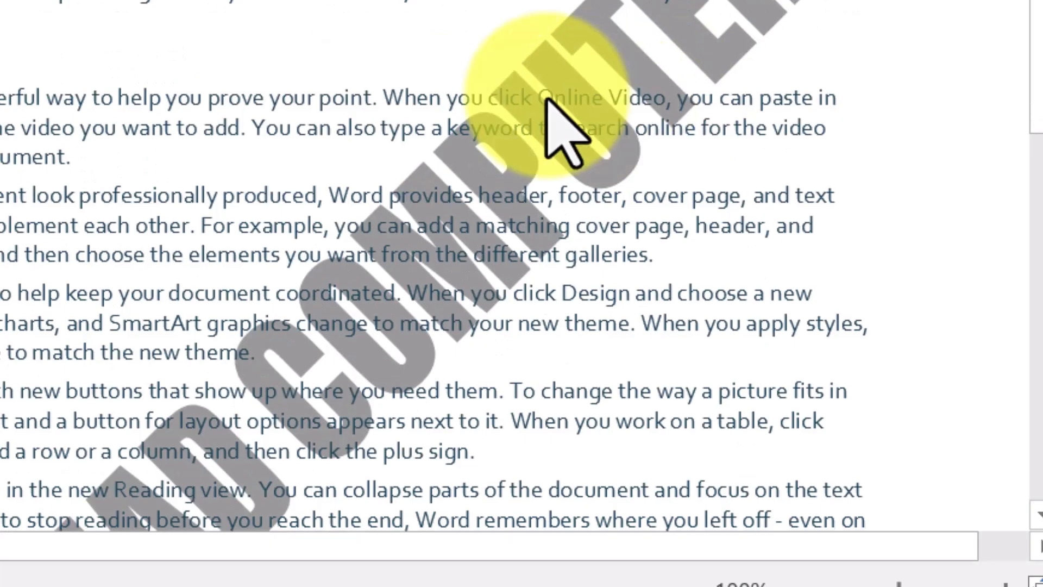
Turn off semitransparency for the custom text watermark, apply the change and check the page.
scroll(582, 98, down, 2)
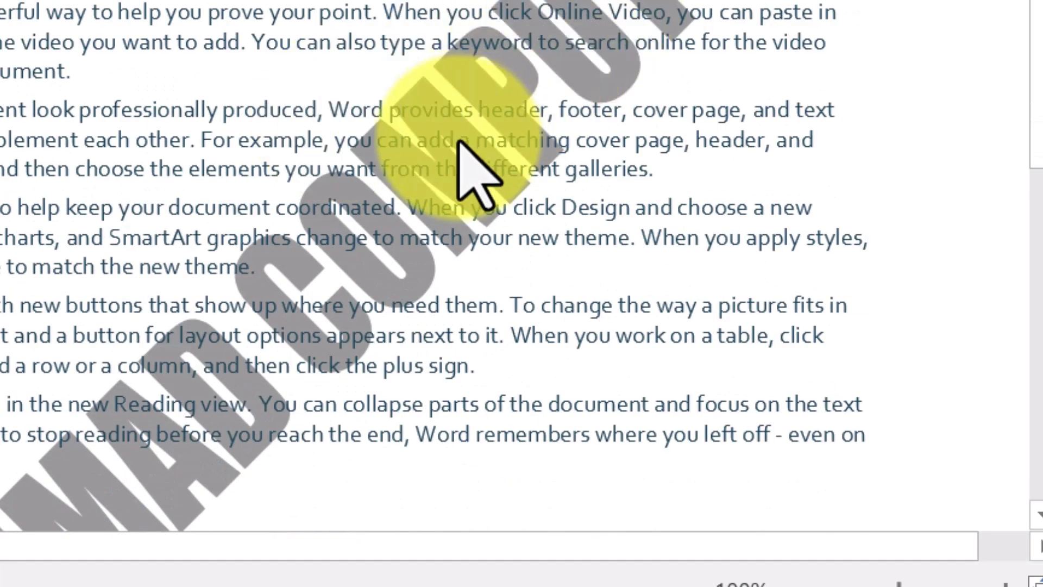
scroll(459, 142, down, 2)
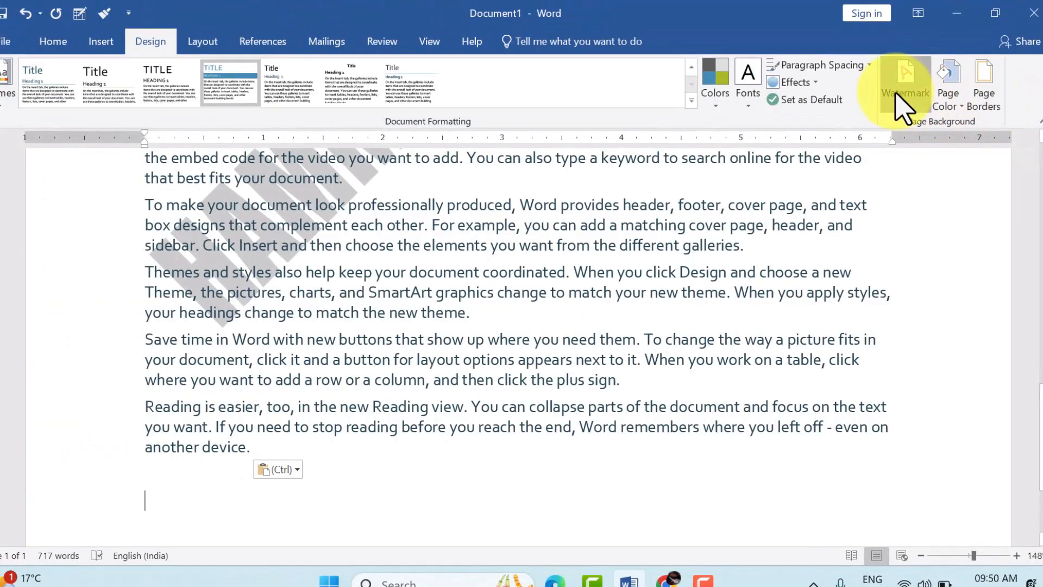
click(896, 93)
click(720, 464)
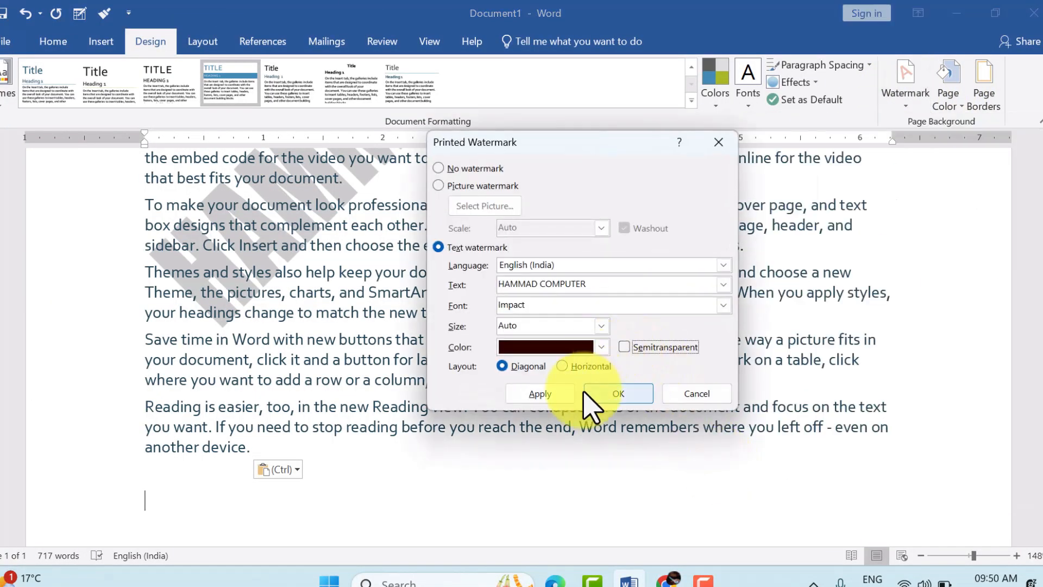
click(557, 396)
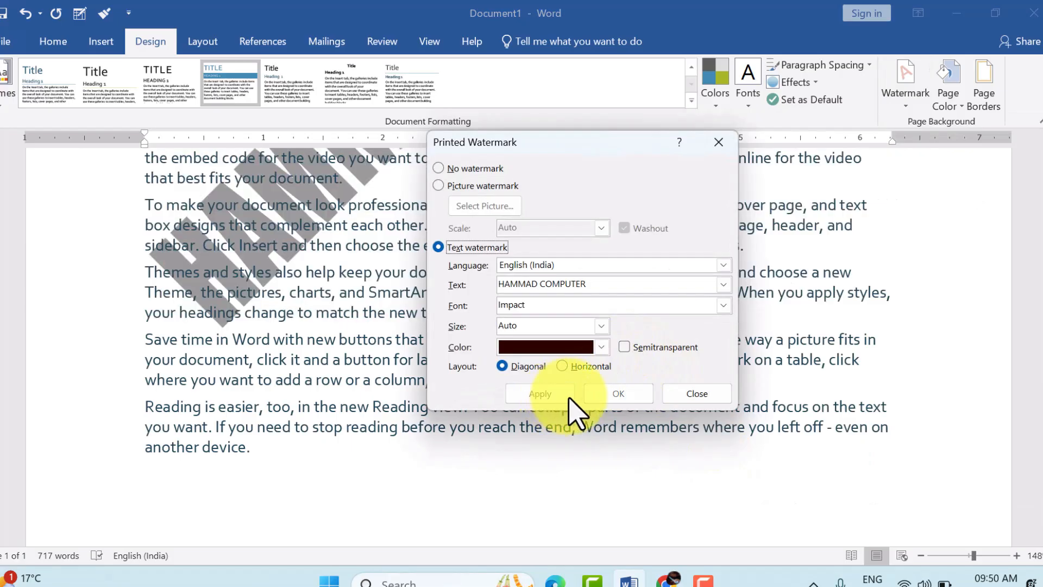
click(682, 394)
scroll(280, 302, up, 10)
scroll(692, 263, up, 3)
scroll(717, 266, up, 3)
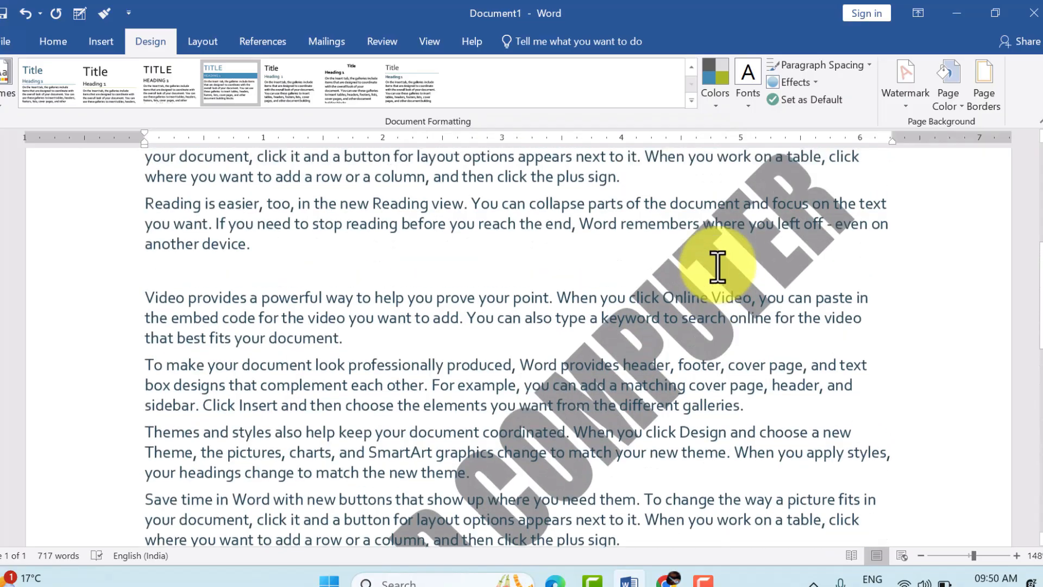
Open the print preview, enlarge it to 140%, examine the solid watermark against the text and return to the document.
key(ctrl+p)
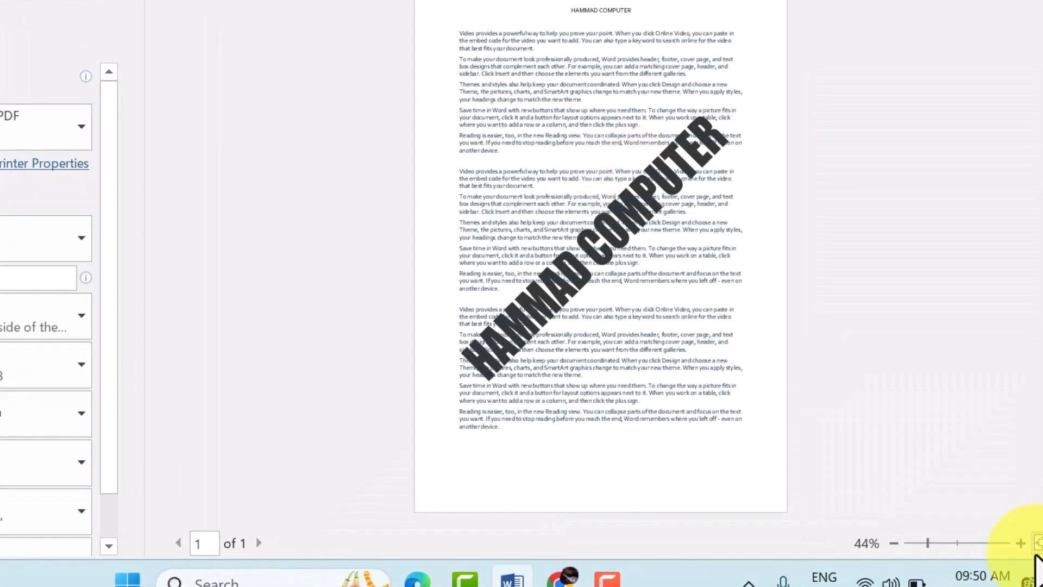
click(1020, 543)
click(1020, 543)
click(1021, 543)
scroll(905, 423, down, 6)
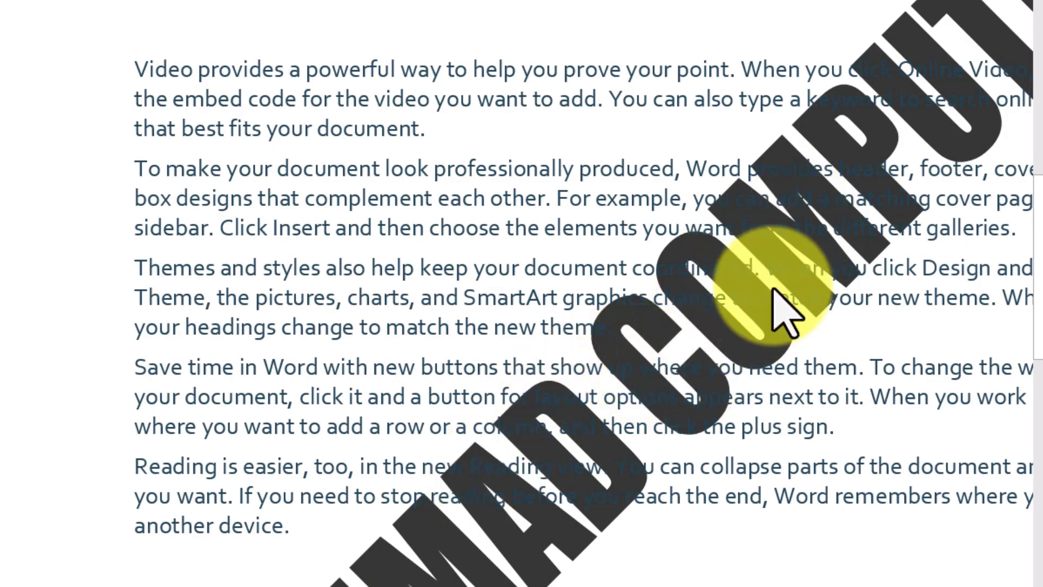
scroll(771, 304, down, 6)
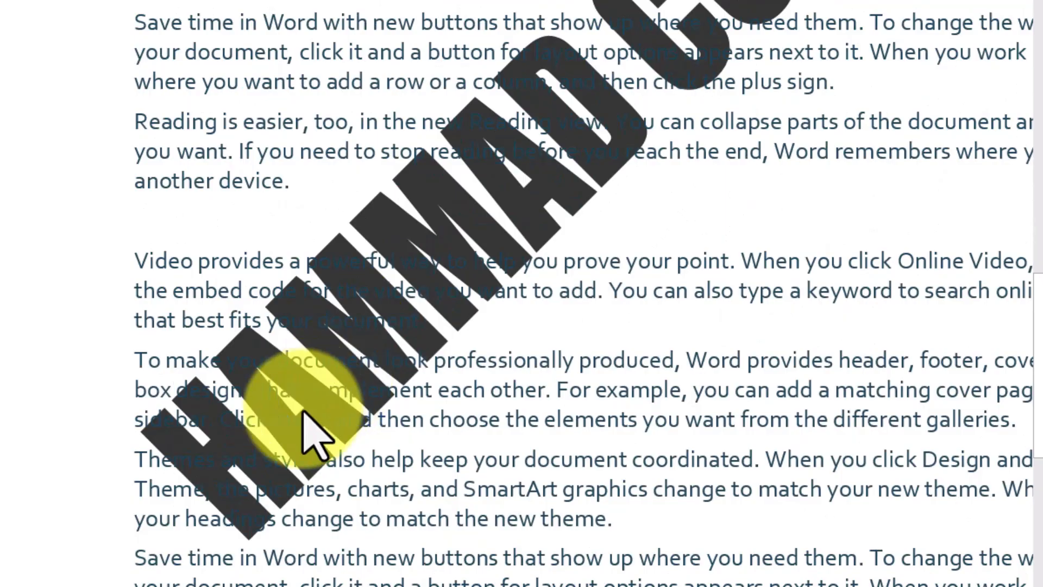
scroll(787, 186, up, 2)
scroll(737, 247, up, 2)
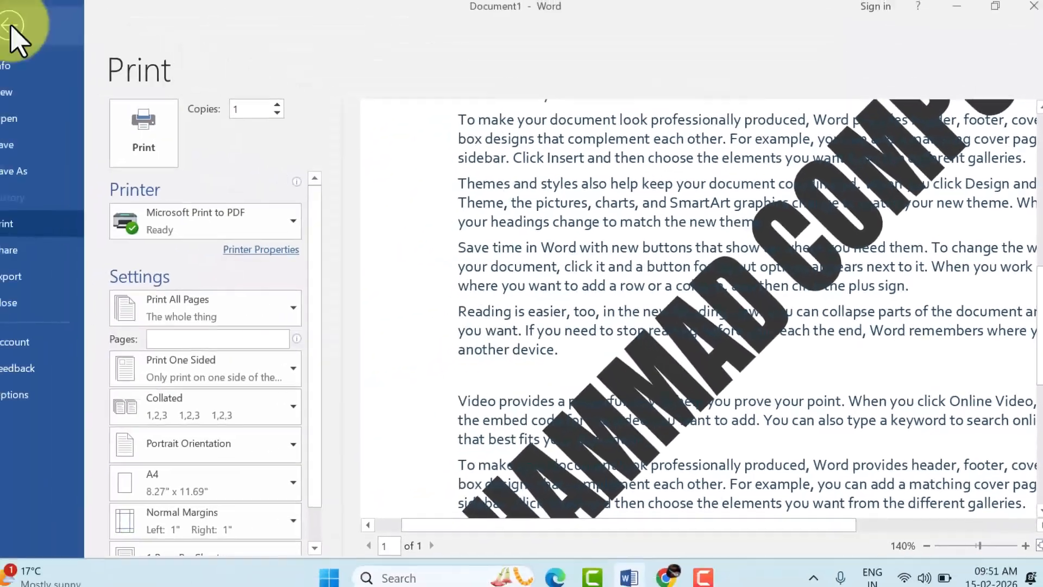
click(17, 17)
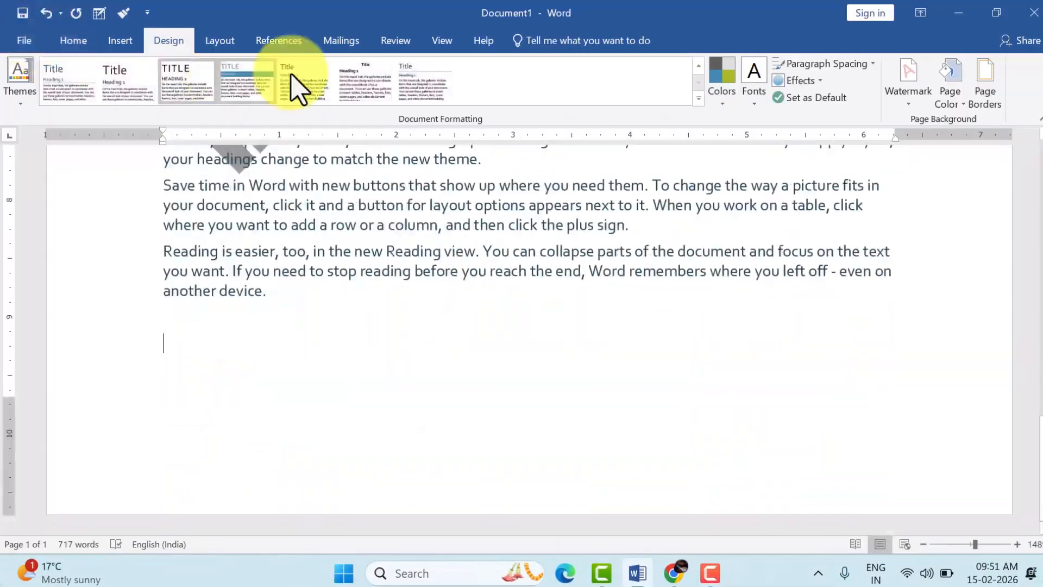
Make the custom text watermark semitransparent again and confirm the watermark settings.
key(ctrl+v)
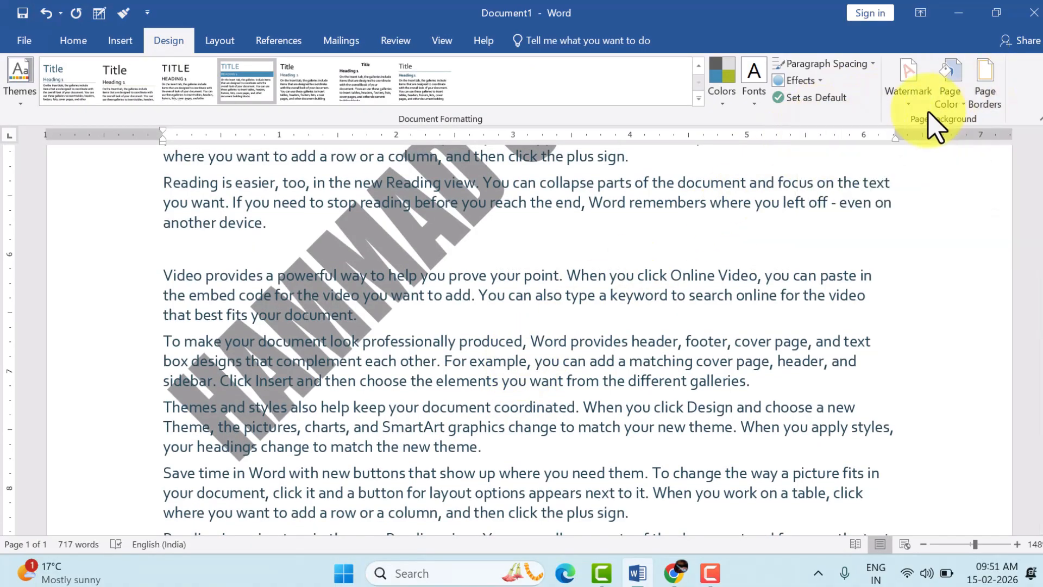
click(905, 111)
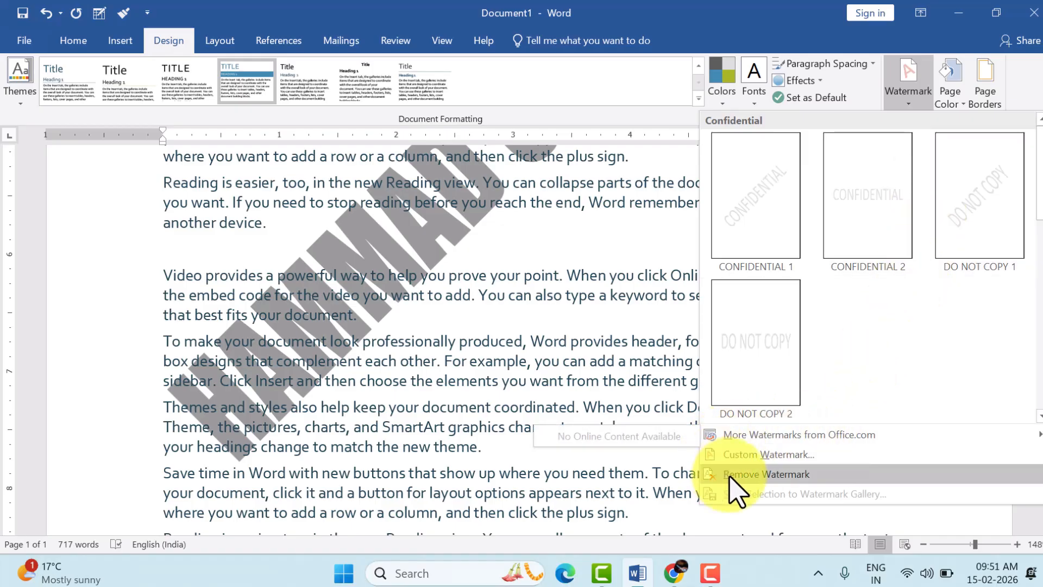
click(757, 474)
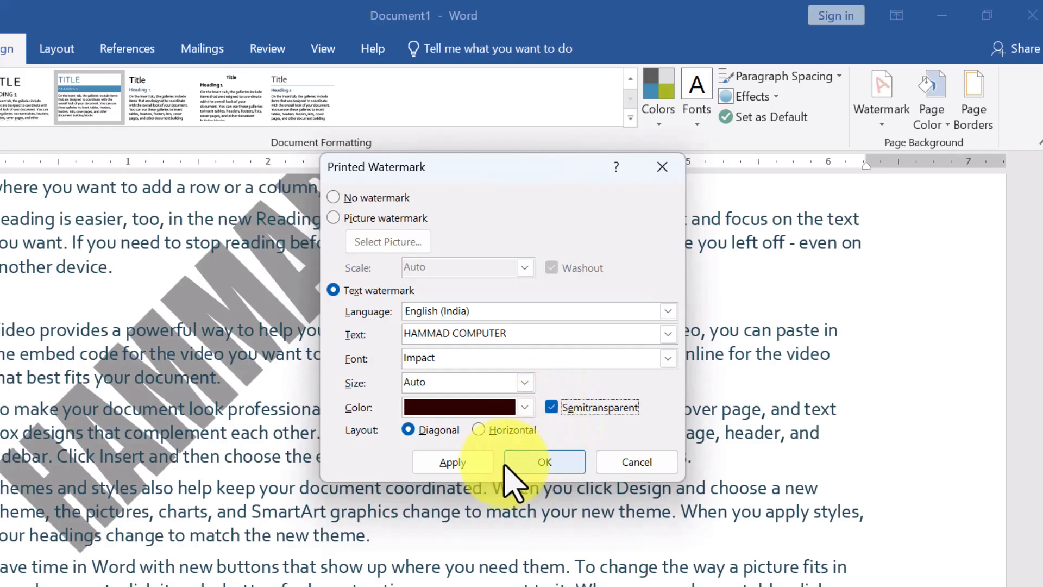
click(543, 462)
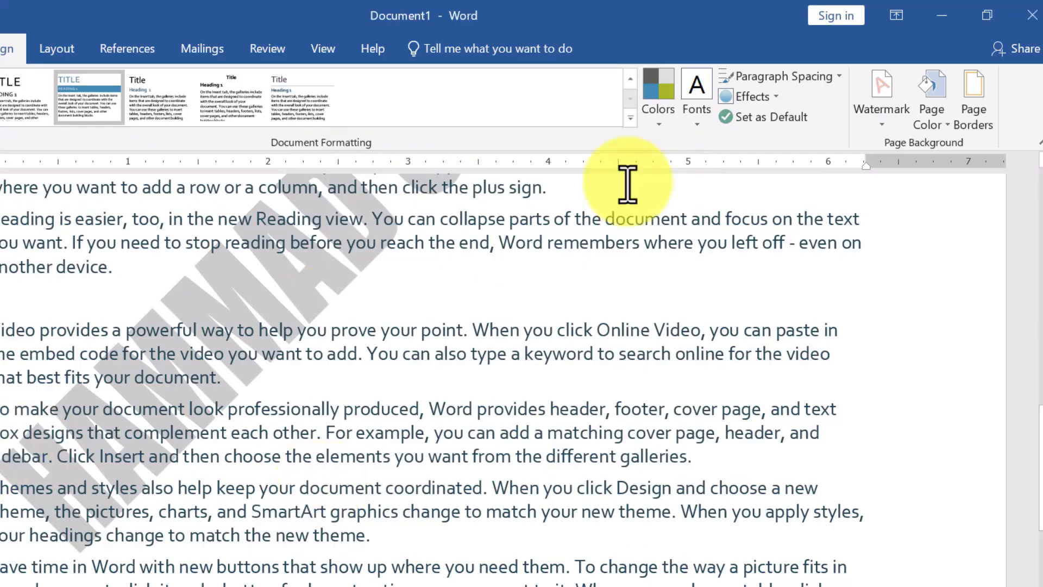
Open the custom watermark settings and review the available text sizes.
click(894, 110)
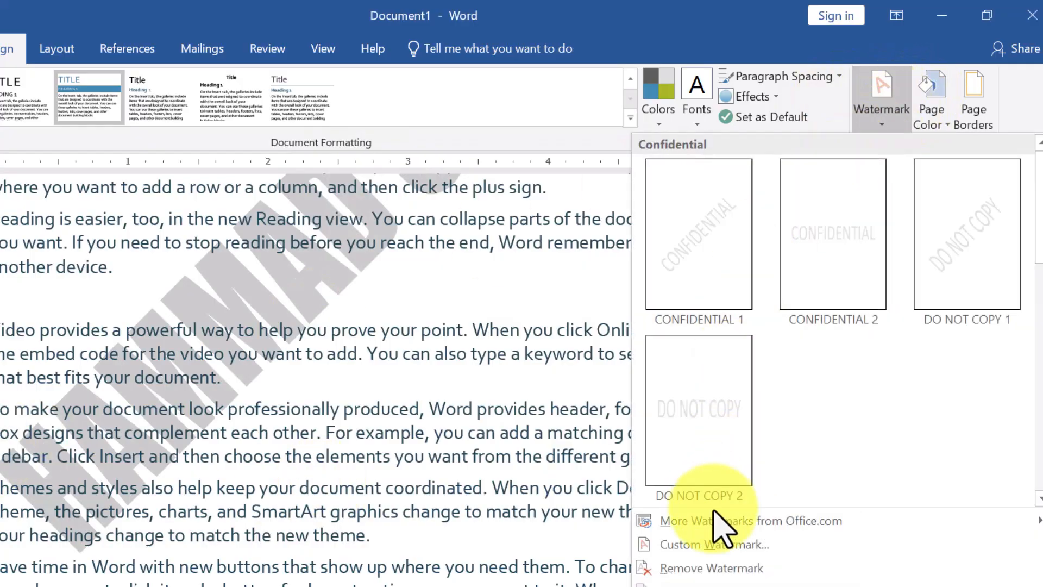
click(713, 474)
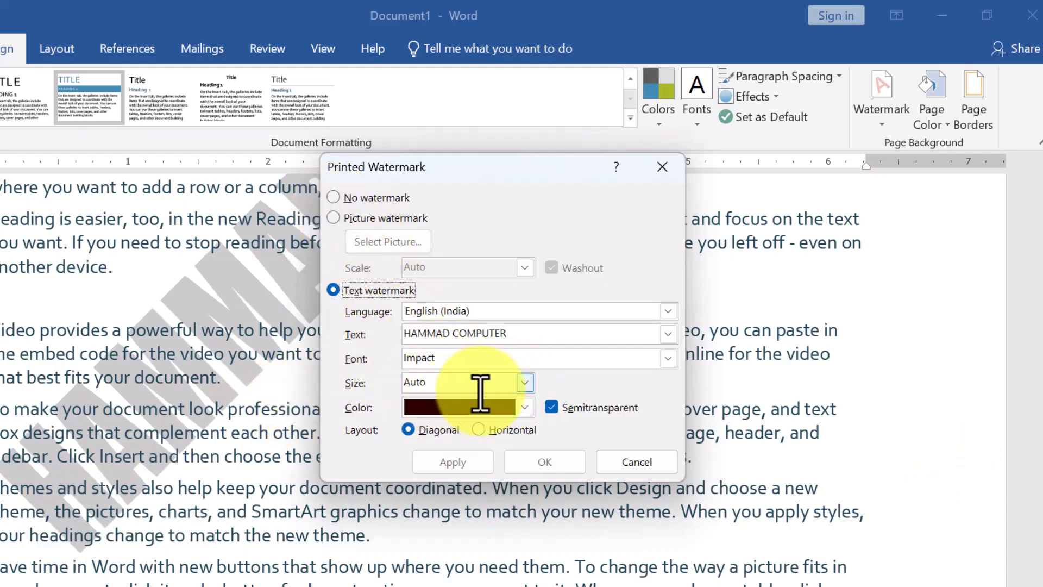
click(525, 382)
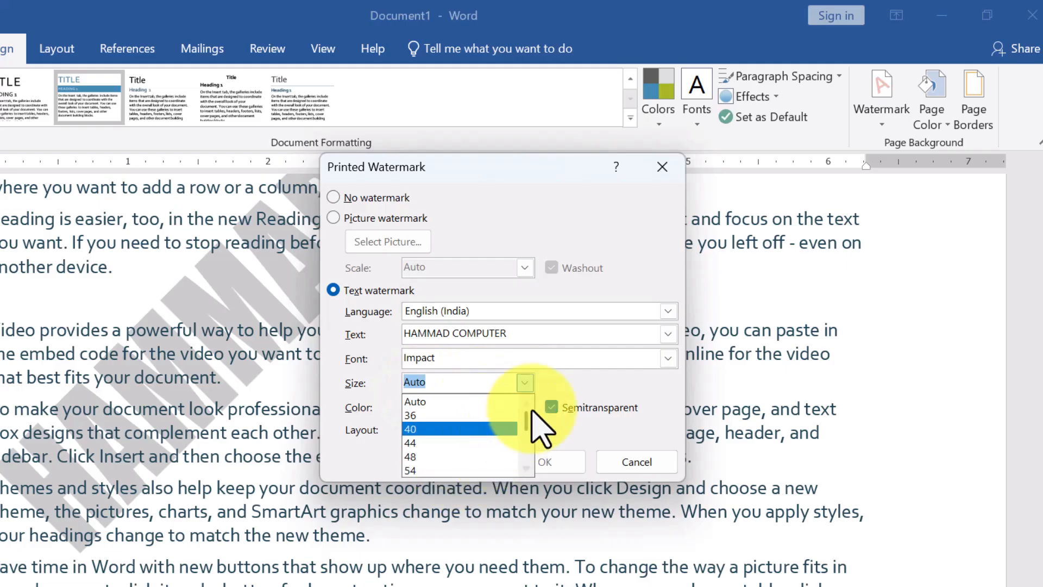
click(478, 381)
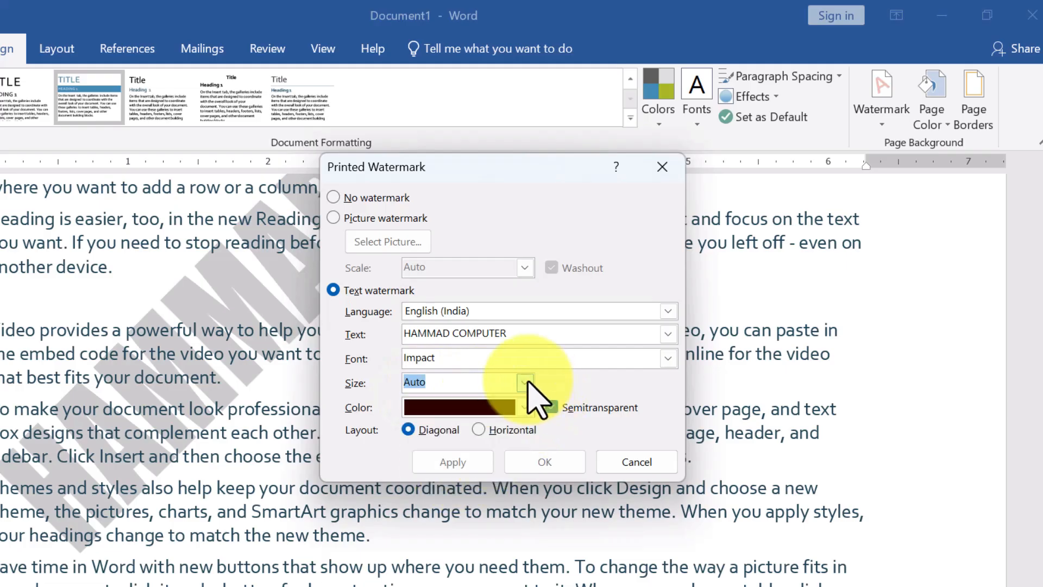
Switch to a picture watermark and search Bing Image Search for "INDIA MAP".
click(334, 218)
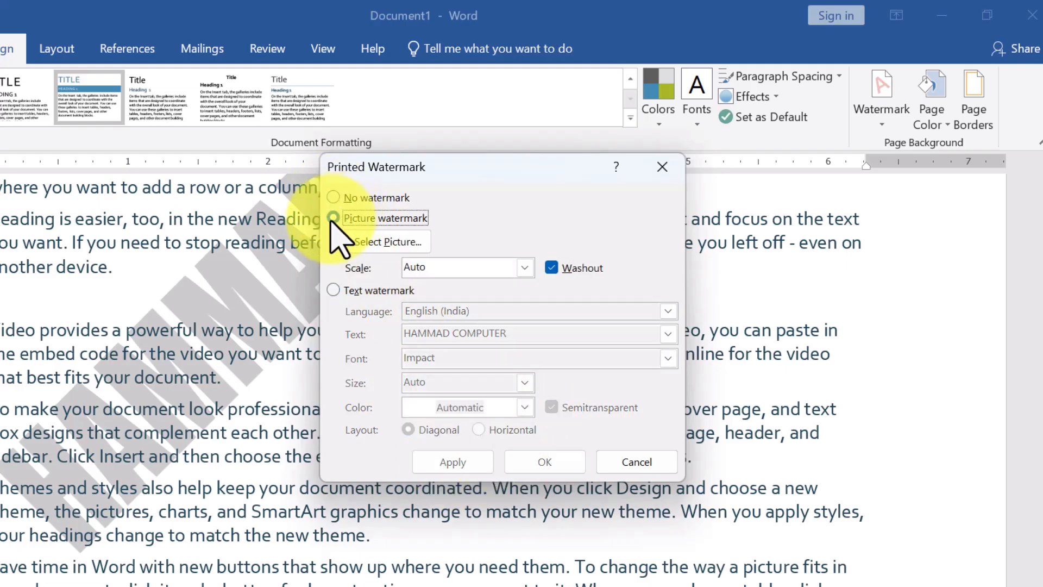
click(381, 243)
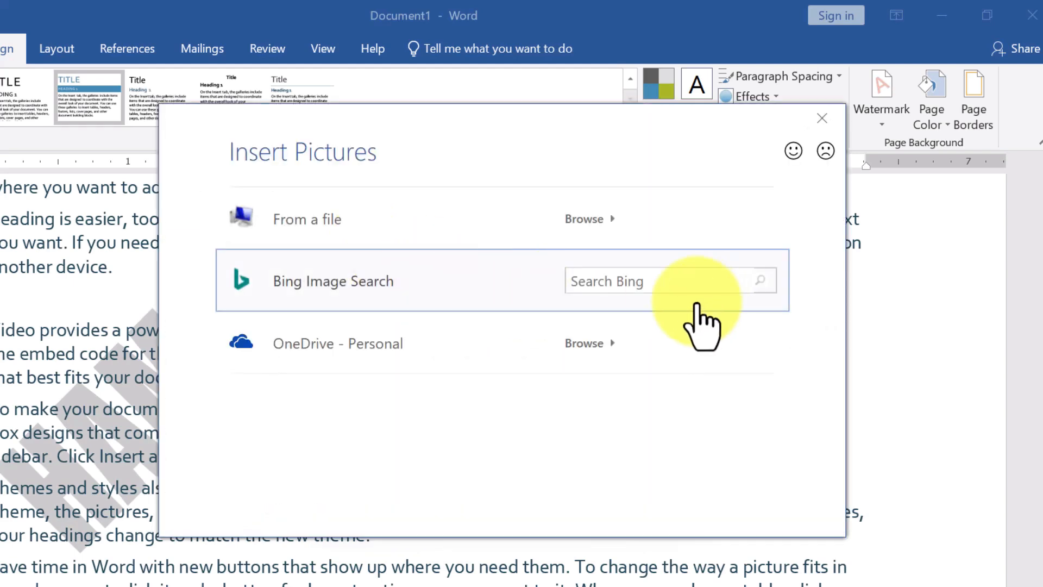
click(624, 281)
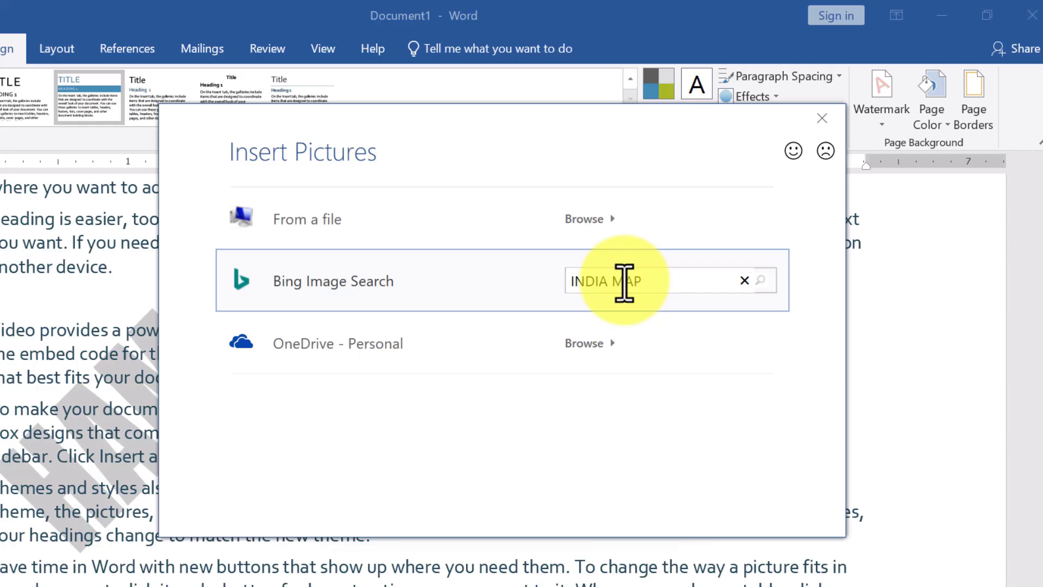
key(Return)
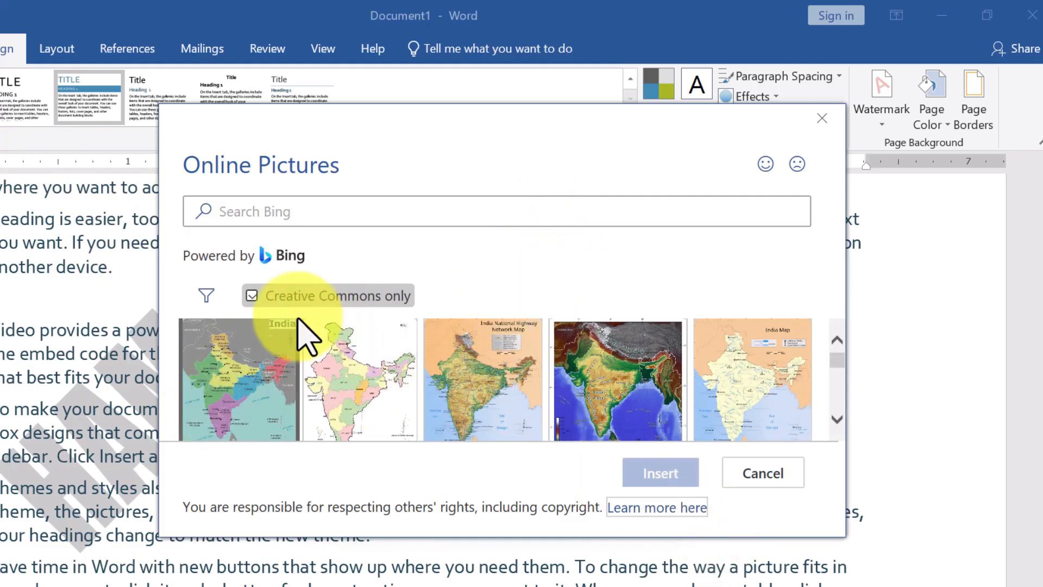
Insert the India map picture with the flag colors and the Taj Mahal, and apply it as the watermark.
scroll(619, 375, down, 3)
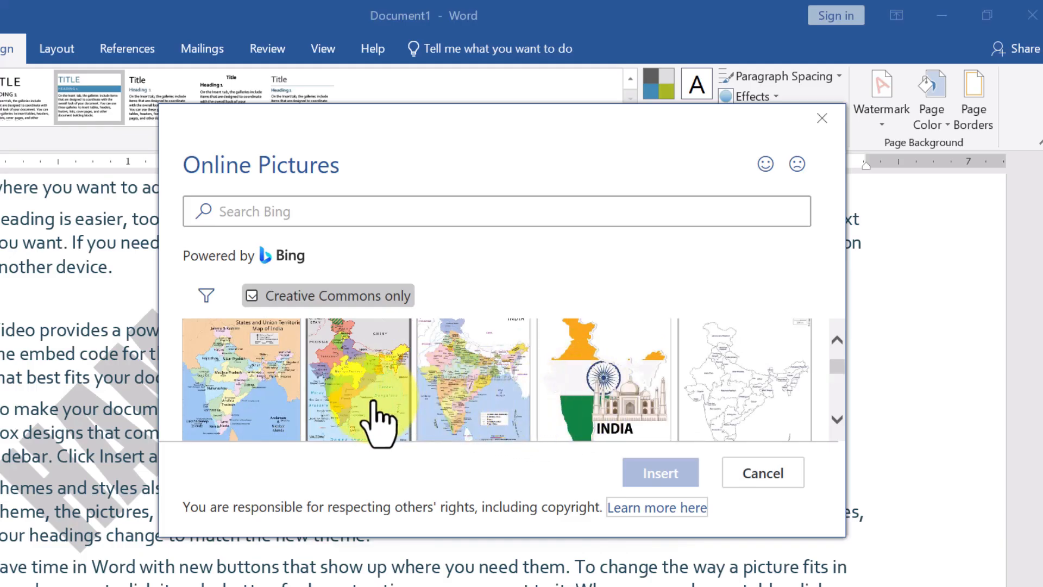
click(608, 405)
click(675, 473)
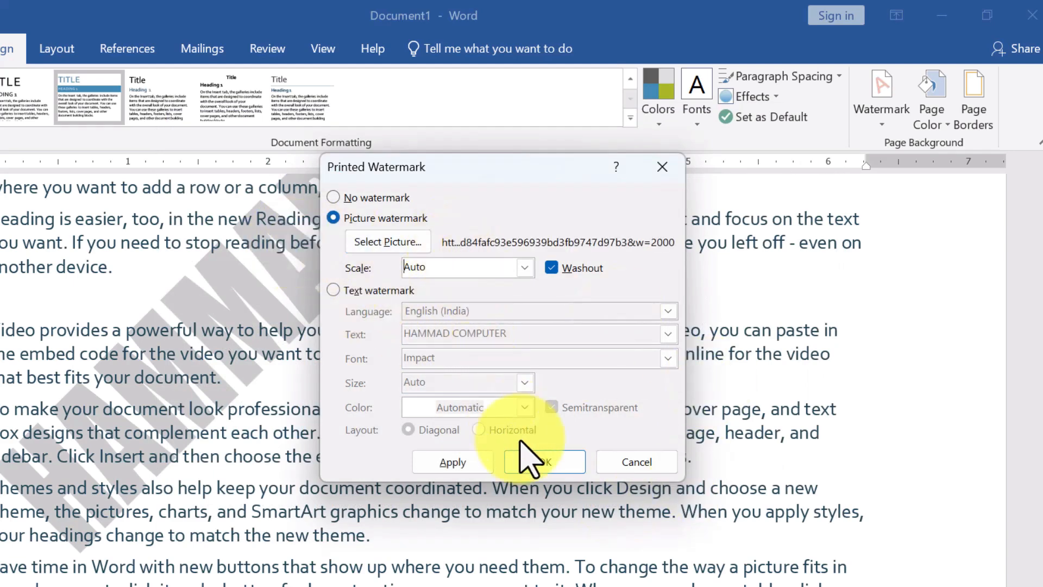
click(469, 465)
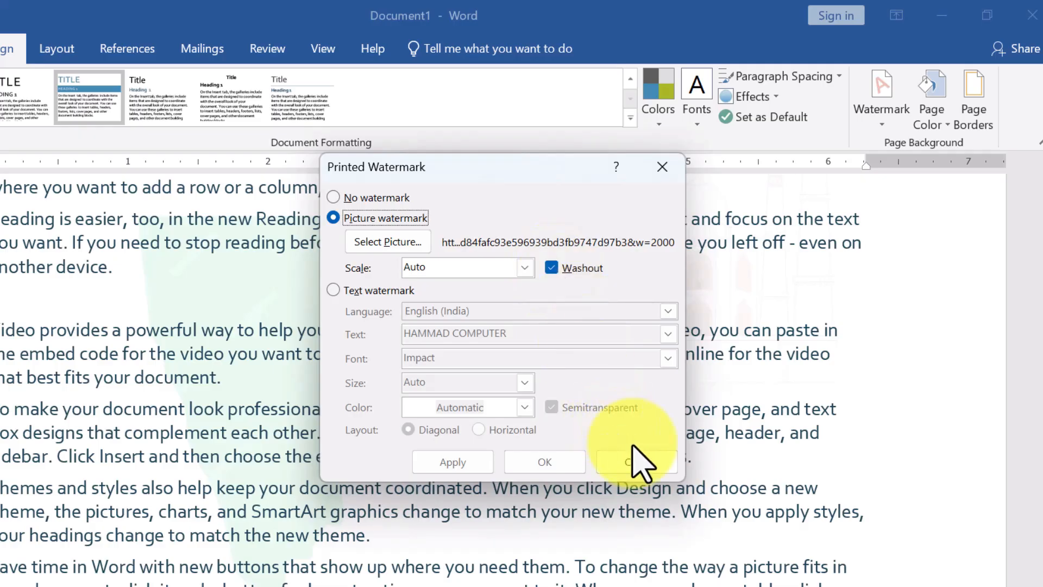
click(630, 462)
Examine the washed-out picture watermark across the page and in print preview, and return to the document.
scroll(298, 471, down, 5)
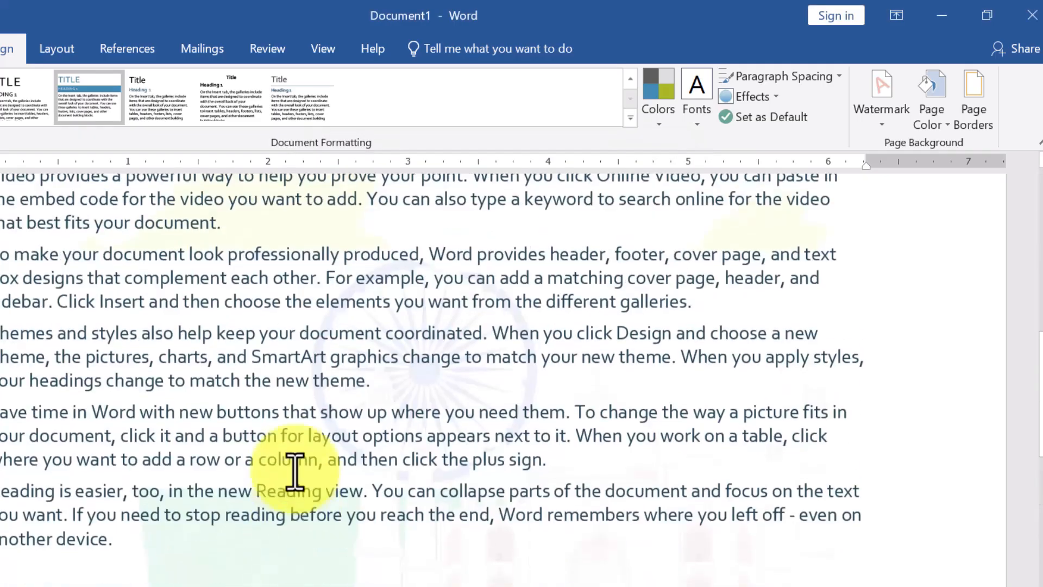
scroll(298, 466, down, 5)
scroll(299, 466, down, 5)
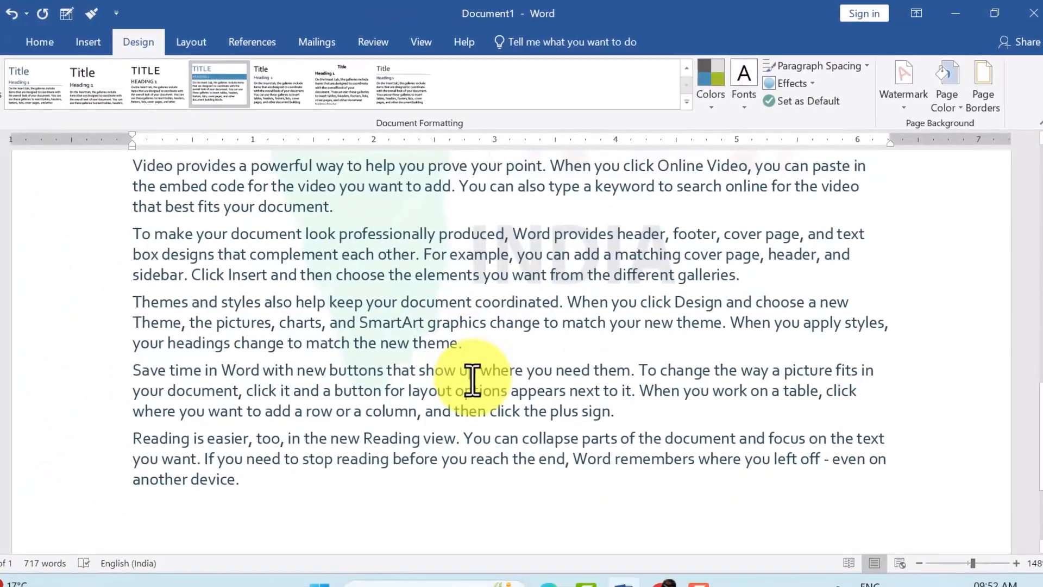
scroll(745, 387, down, 2)
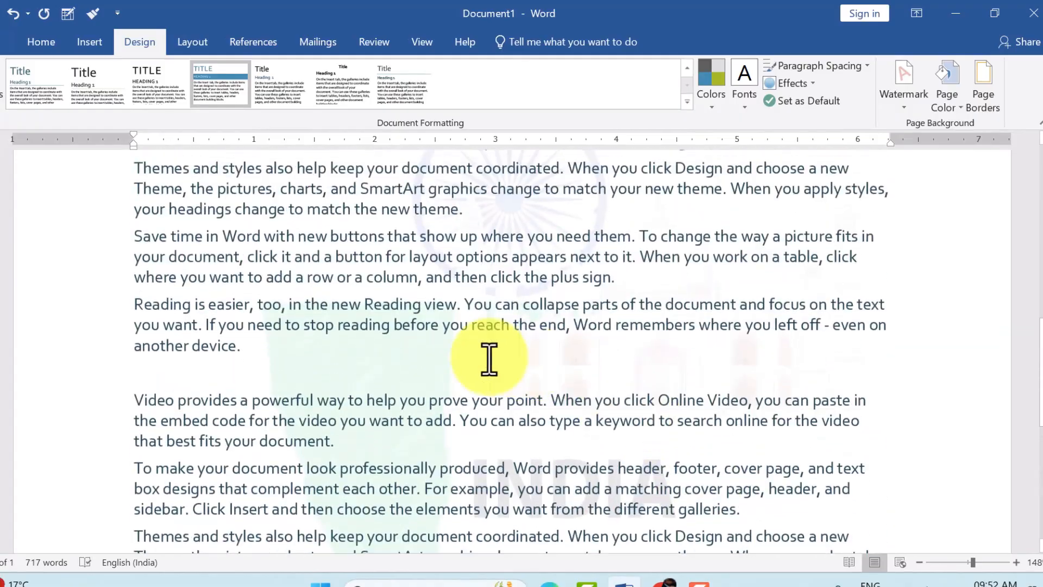
scroll(492, 435, down, 4)
scroll(598, 418, up, 1)
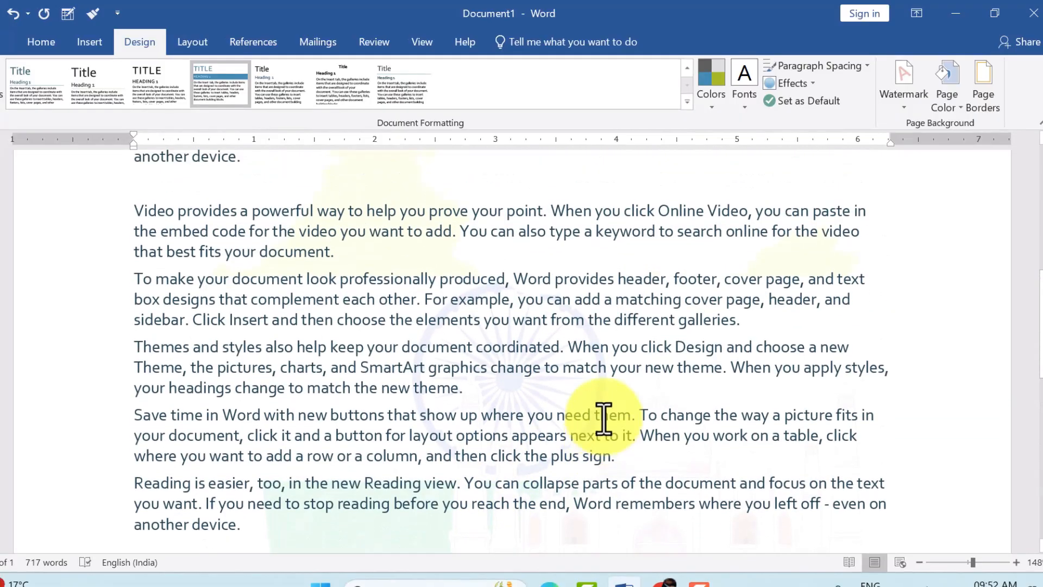
key(ctrl+p)
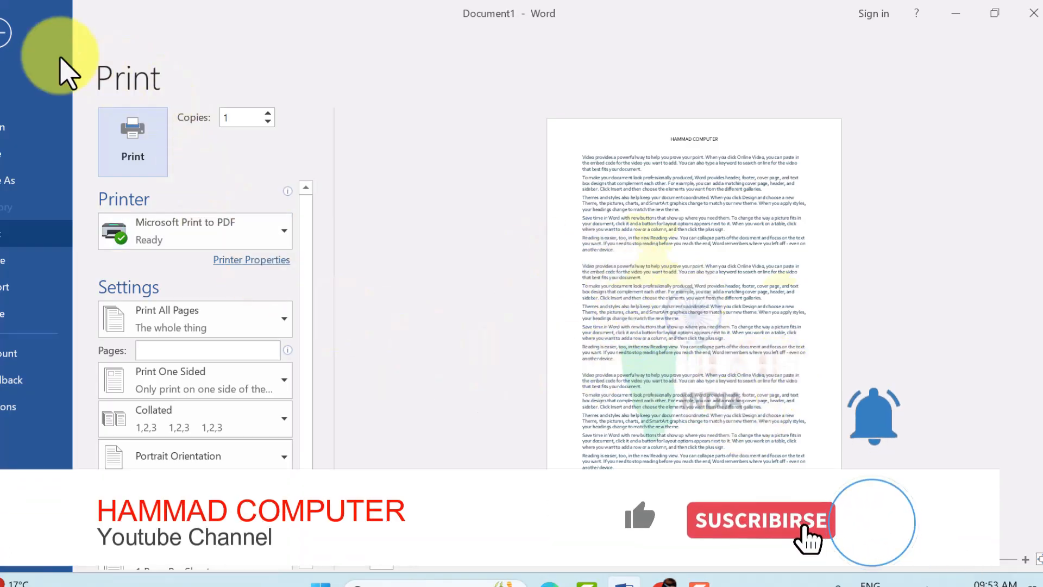
click(9, 33)
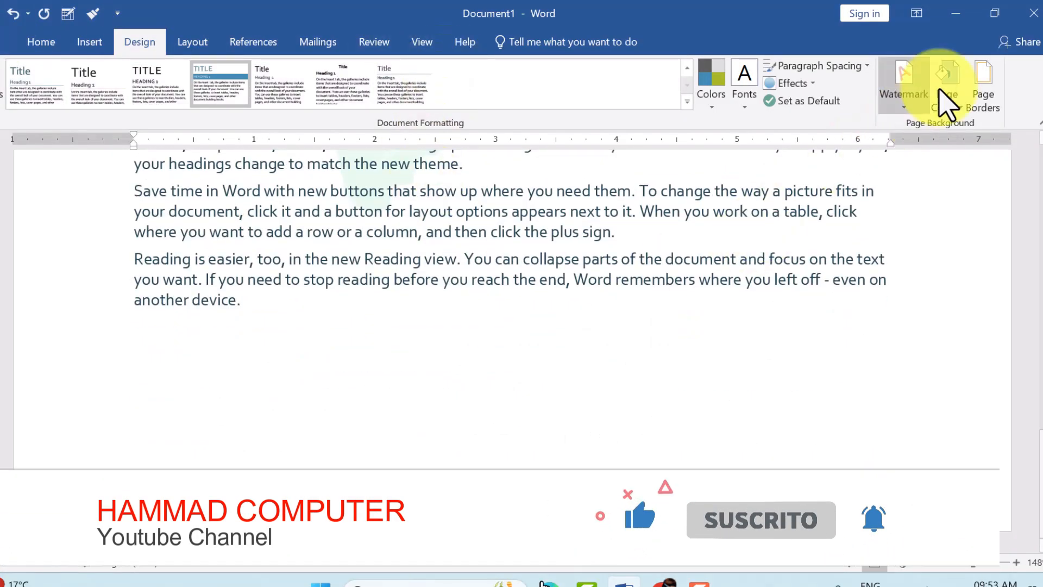
Turn off Washout for the picture watermark, apply the change and check the page.
click(907, 94)
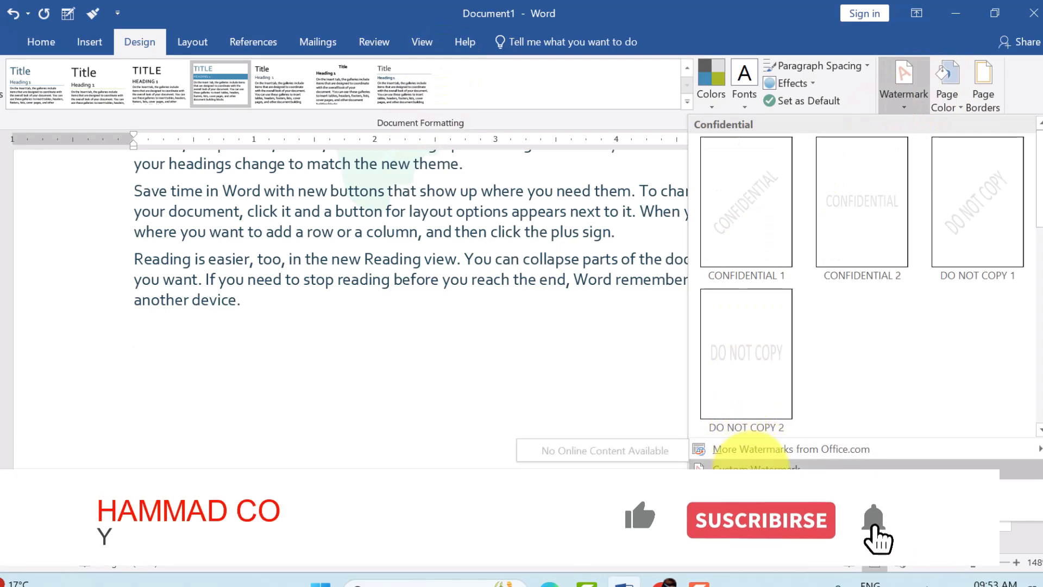
click(755, 468)
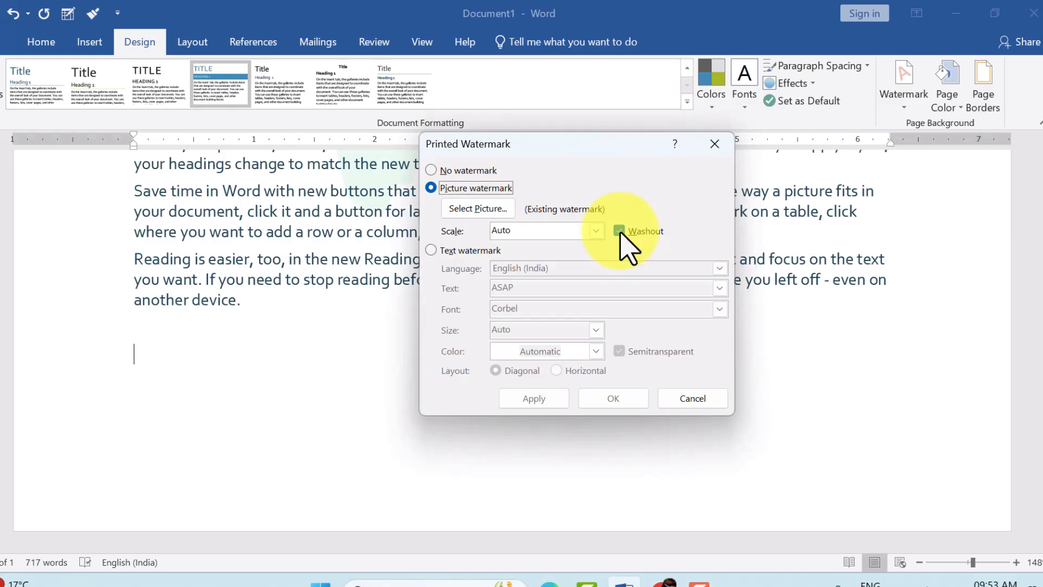
click(558, 402)
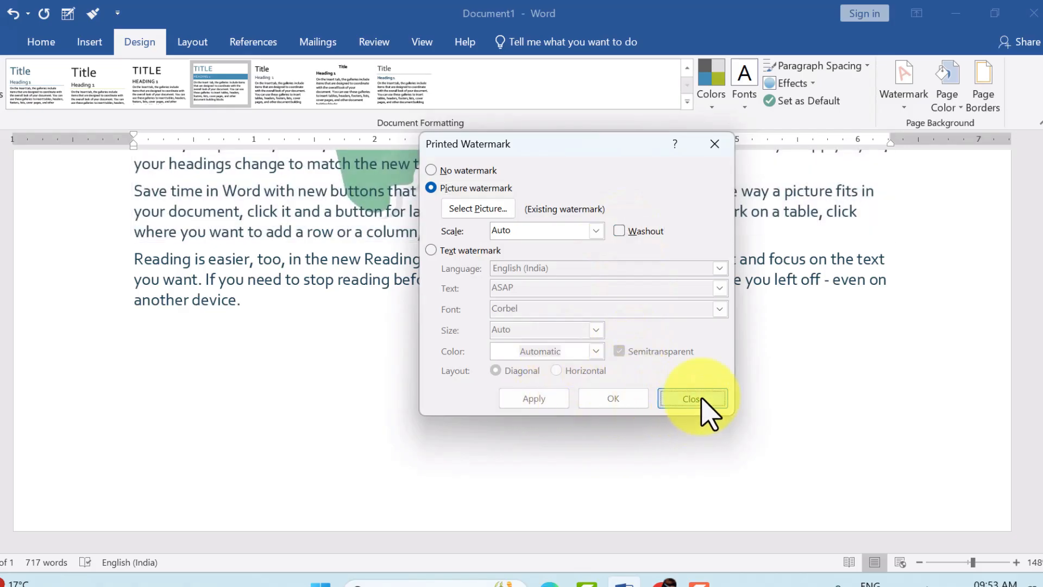
click(702, 399)
scroll(468, 323, up, 10)
scroll(436, 309, up, 1)
scroll(589, 325, up, 3)
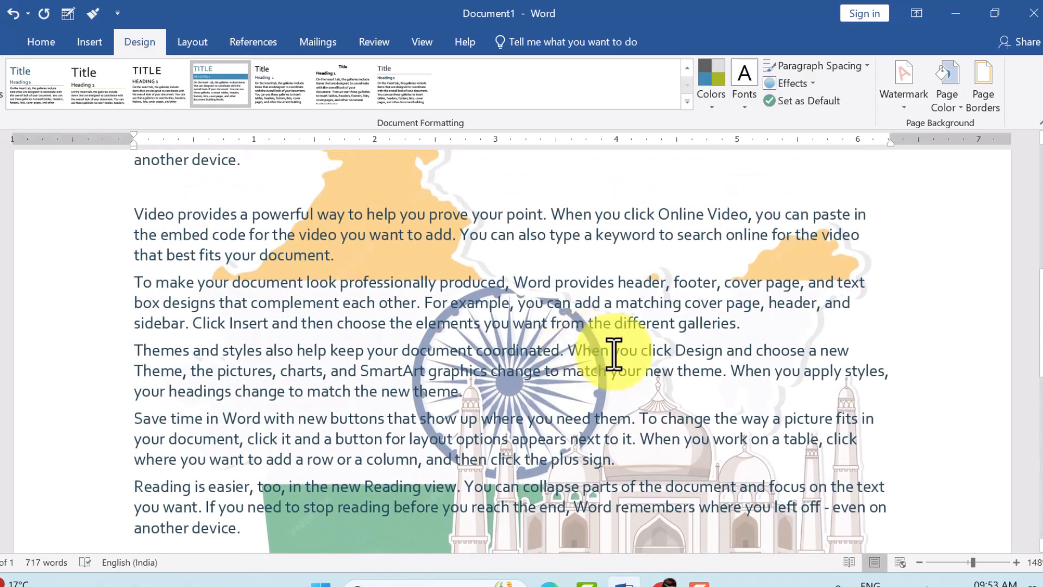
Examine the full-color picture watermark across the page and in print preview enlarged to 120%, and return to the document.
scroll(625, 372, down, 2)
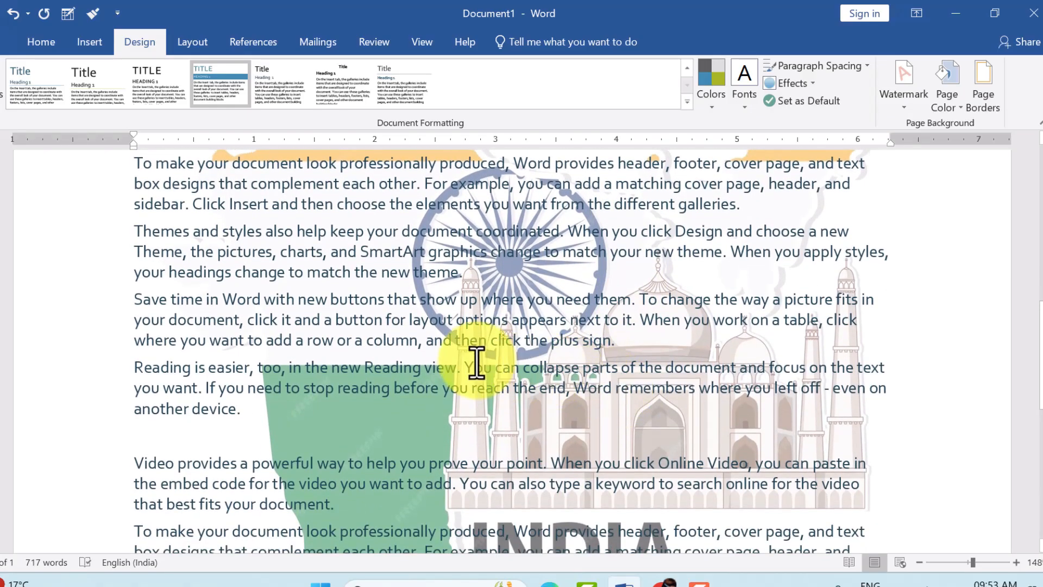
scroll(446, 347, up, 5)
scroll(359, 287, up, 1)
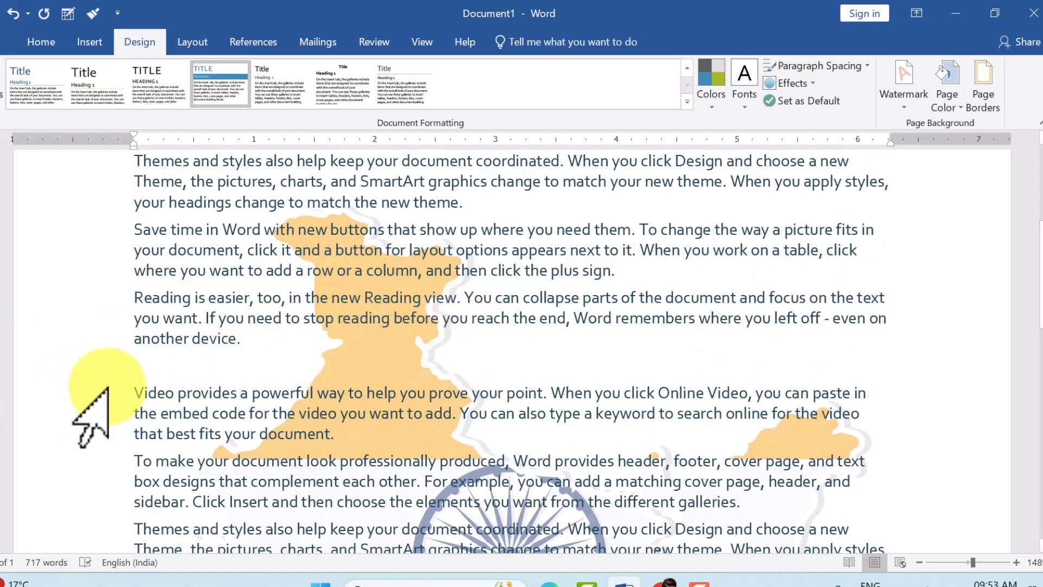
key(ctrl+p)
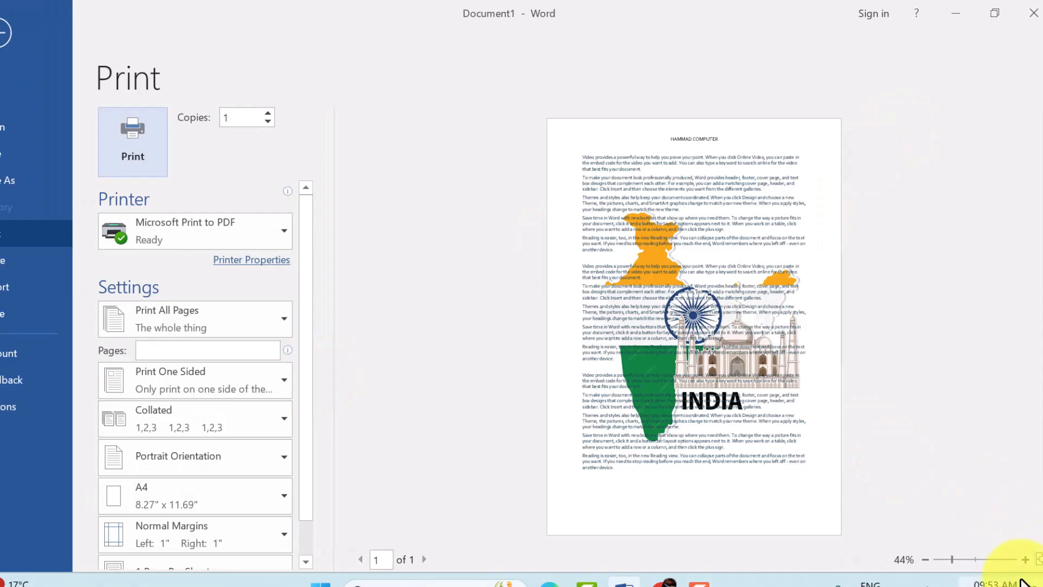
click(1029, 561)
click(1029, 561)
click(1029, 561)
click(1029, 562)
click(1029, 561)
click(1029, 561)
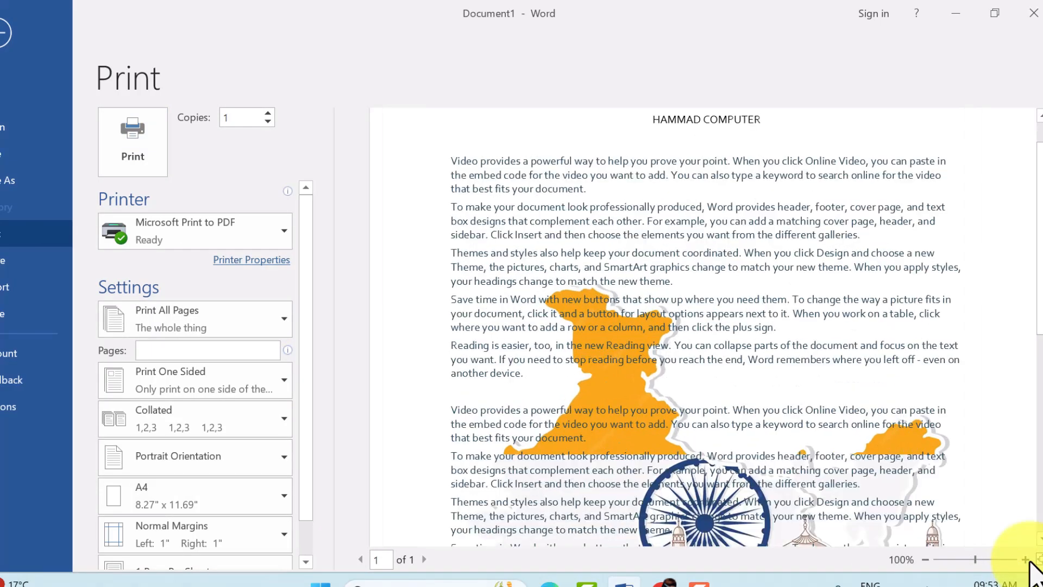
click(1029, 561)
click(1027, 560)
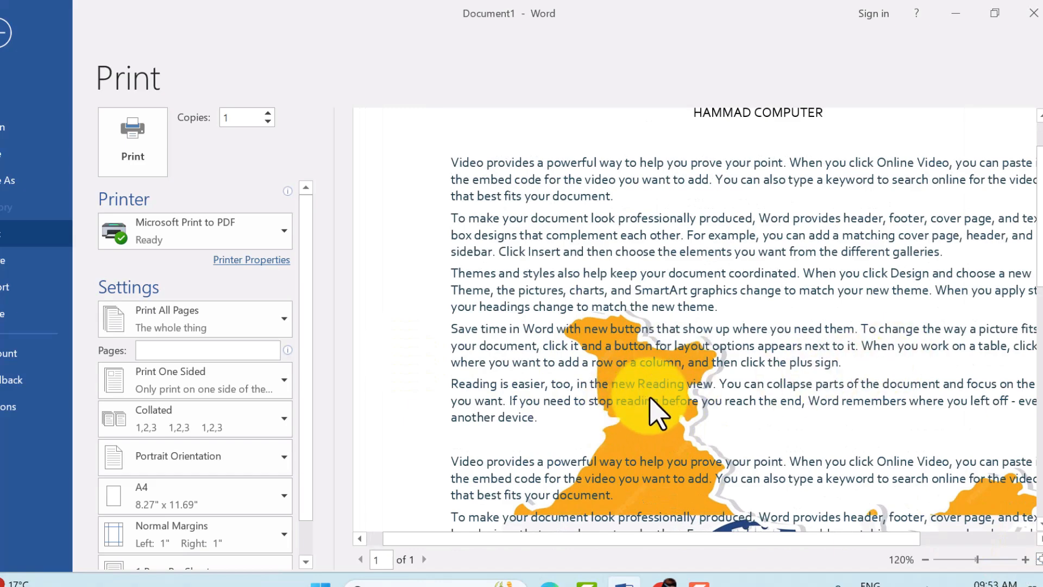
scroll(652, 409, down, 3)
scroll(666, 416, down, 1)
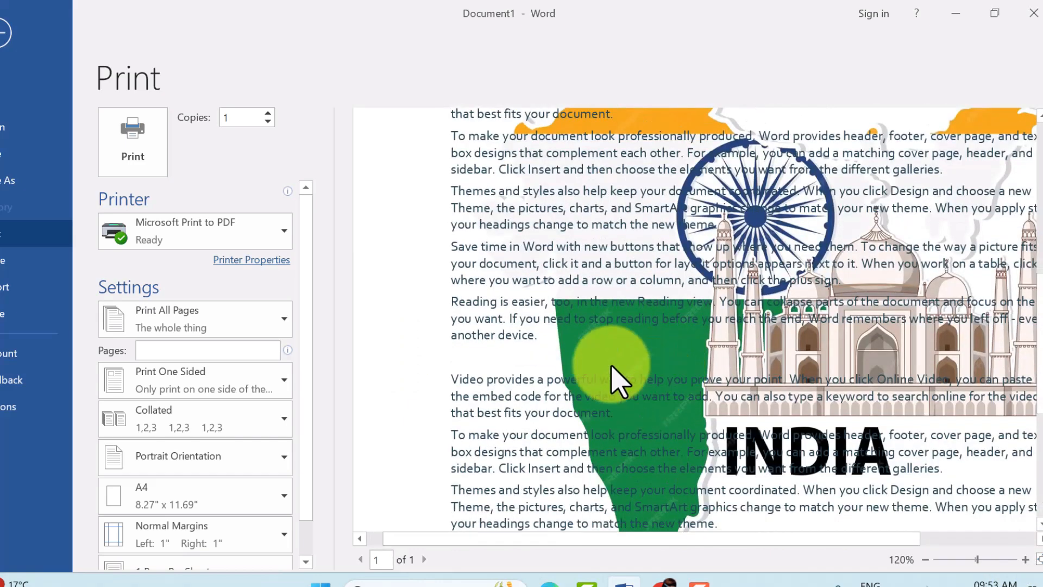
click(5, 32)
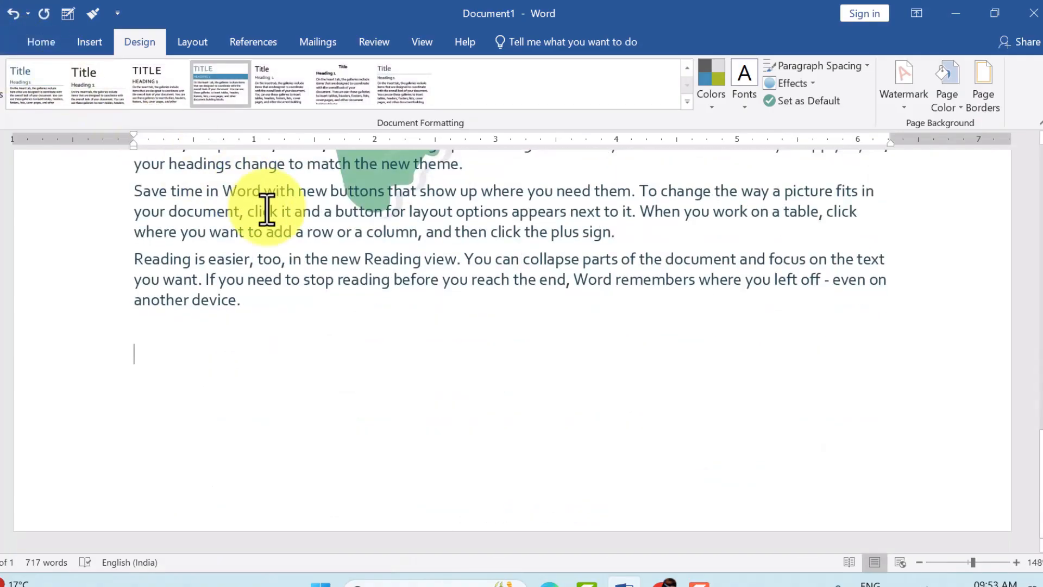
Try to clear the picture watermark by confirming No watermark in the custom watermark settings.
scroll(458, 266, up, 5)
scroll(460, 266, up, 1)
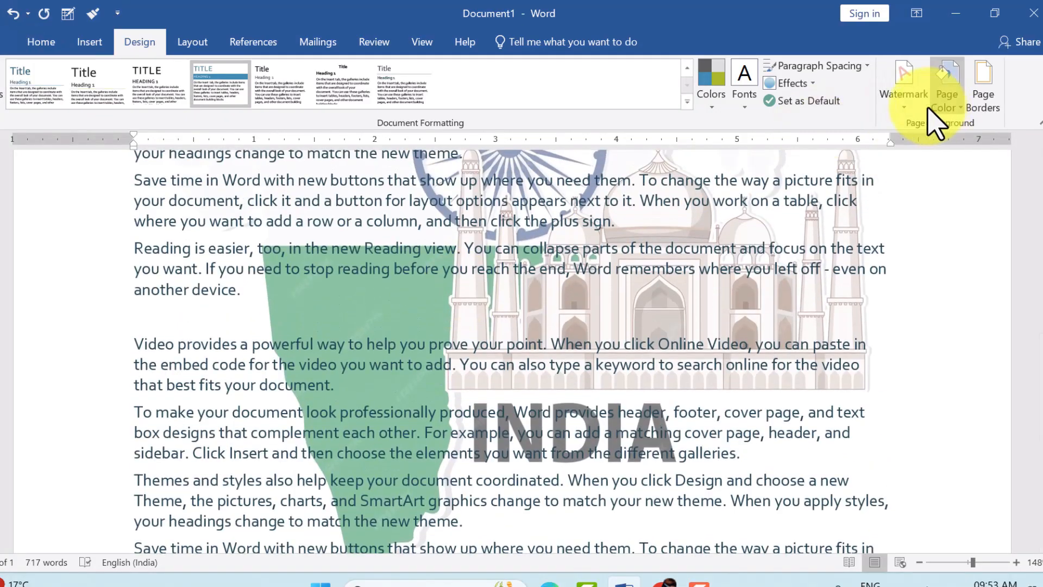
click(920, 106)
click(763, 470)
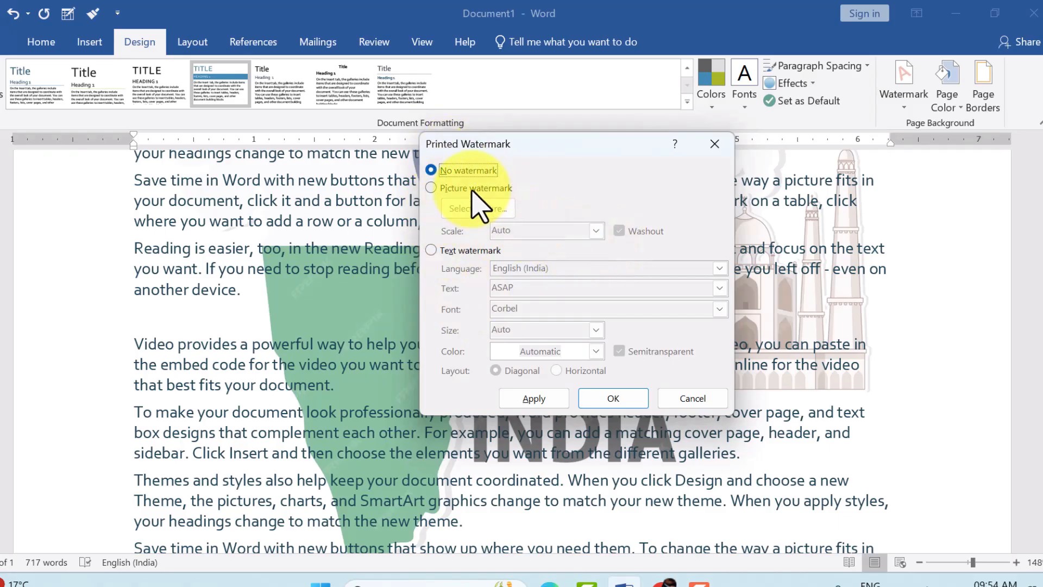
click(628, 402)
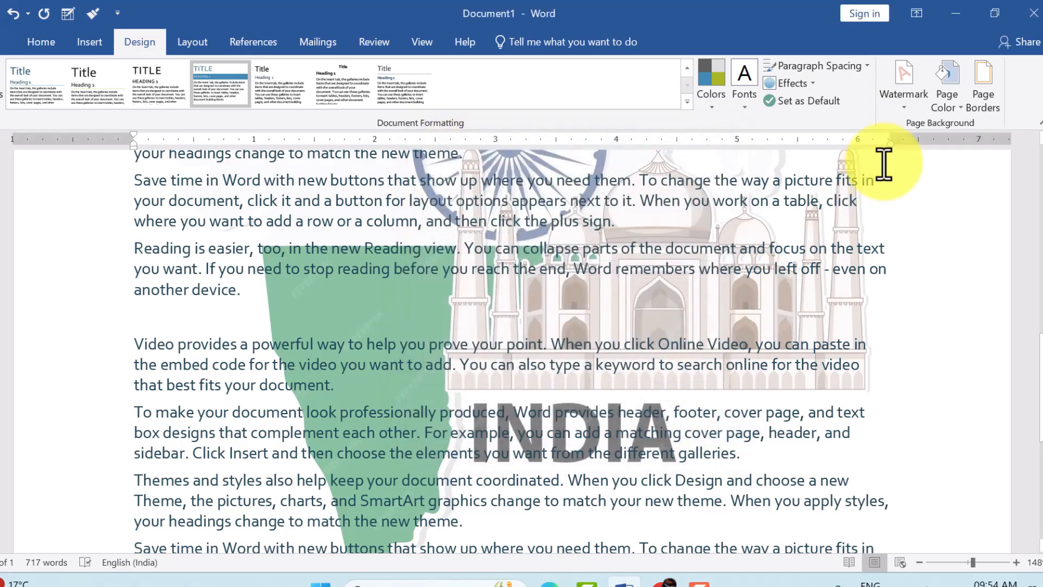
Remove the picture watermark from the document and set the page color to the lightest tint of the theme blue.
click(903, 92)
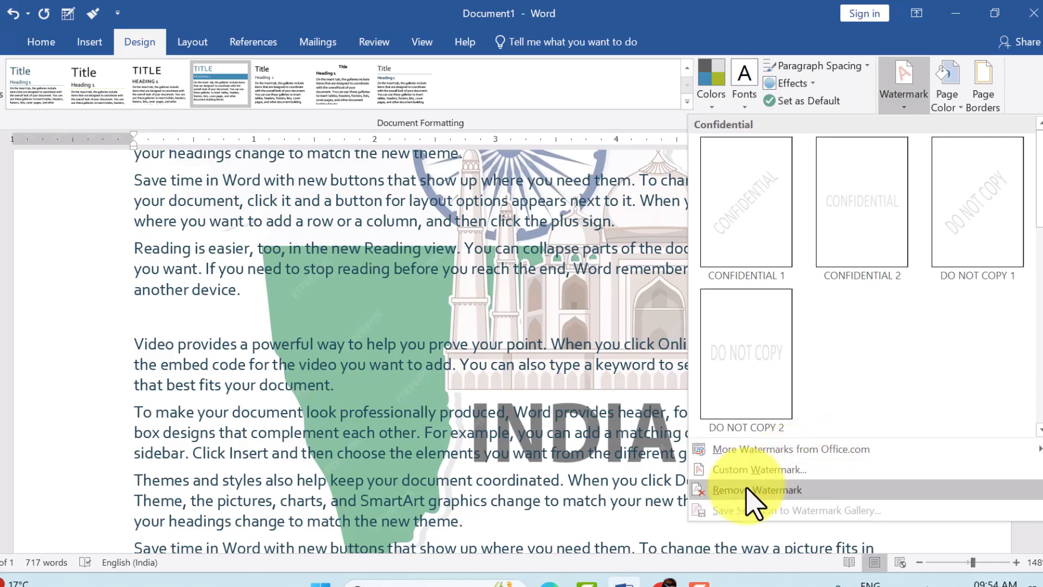
click(753, 490)
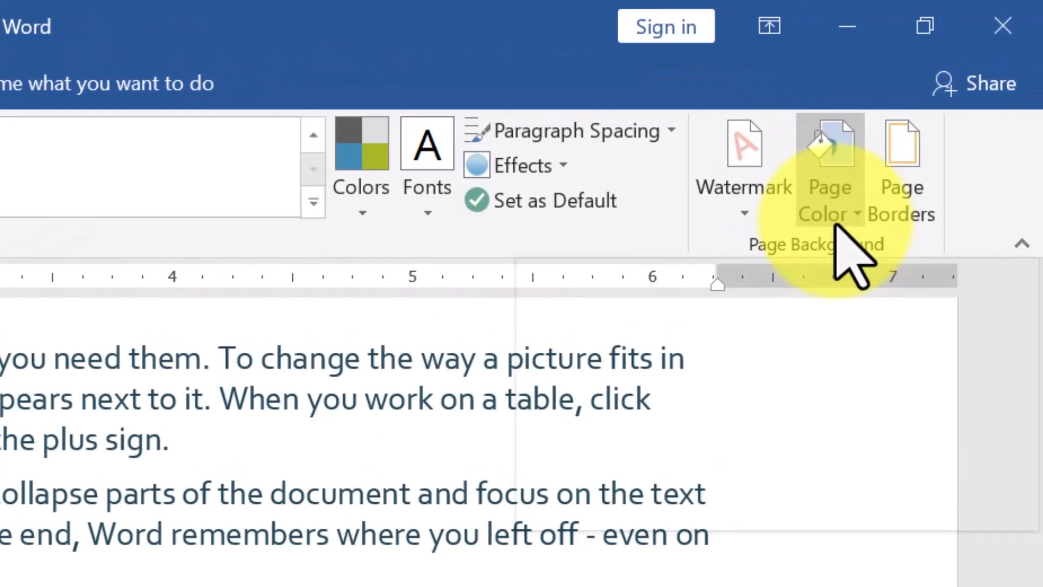
click(836, 224)
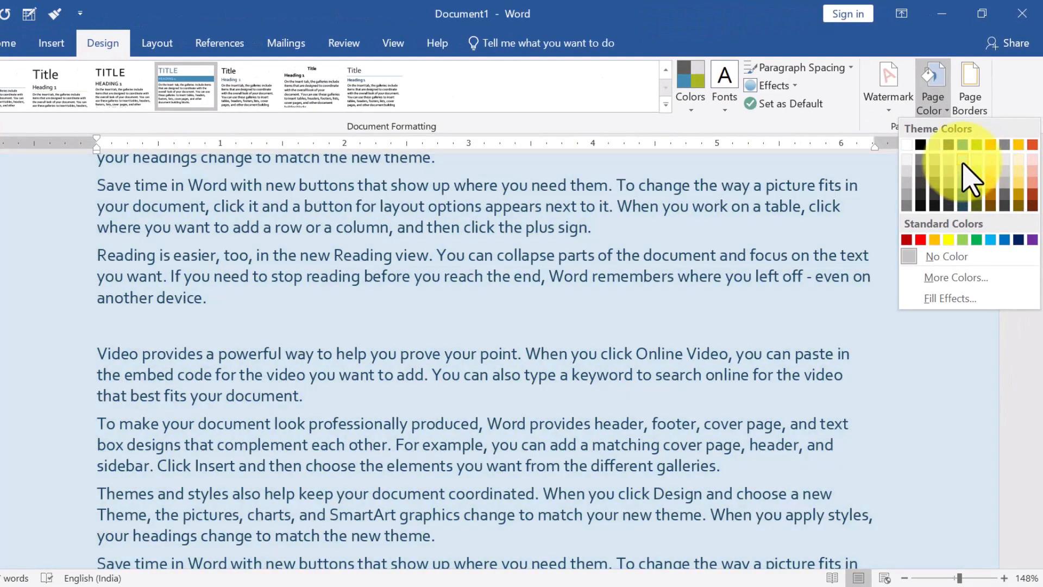
click(963, 158)
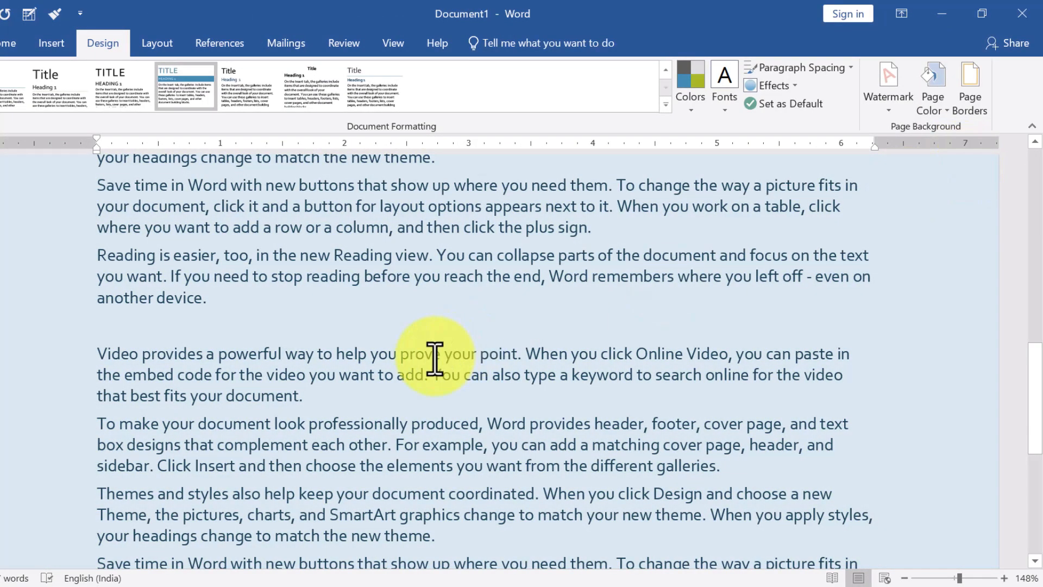
Examine the page color from the top of the document and in an enlarged print preview, and return to the document.
scroll(445, 357, up, 12)
scroll(445, 357, up, 1)
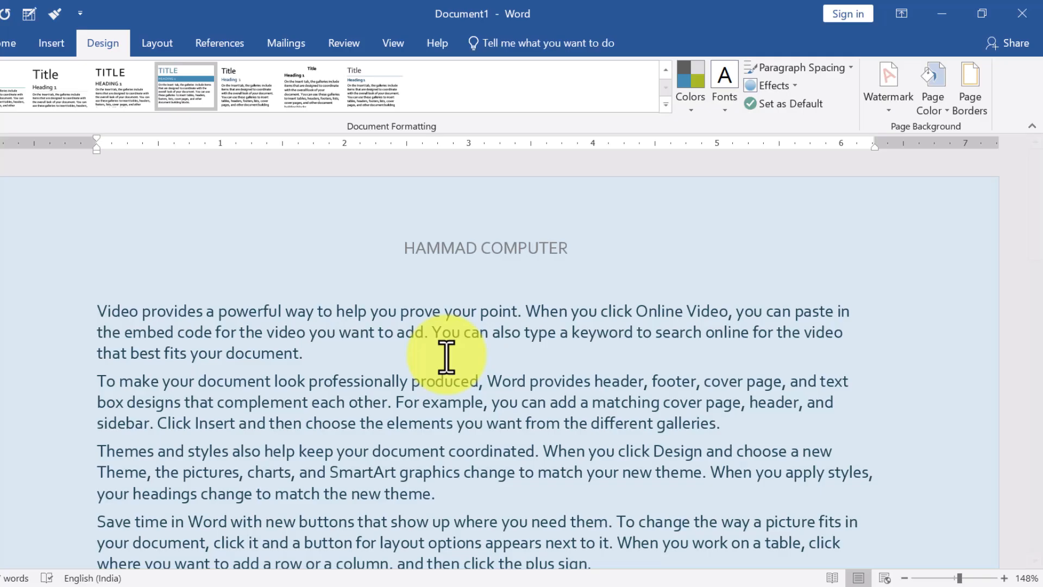
key(ctrl+p)
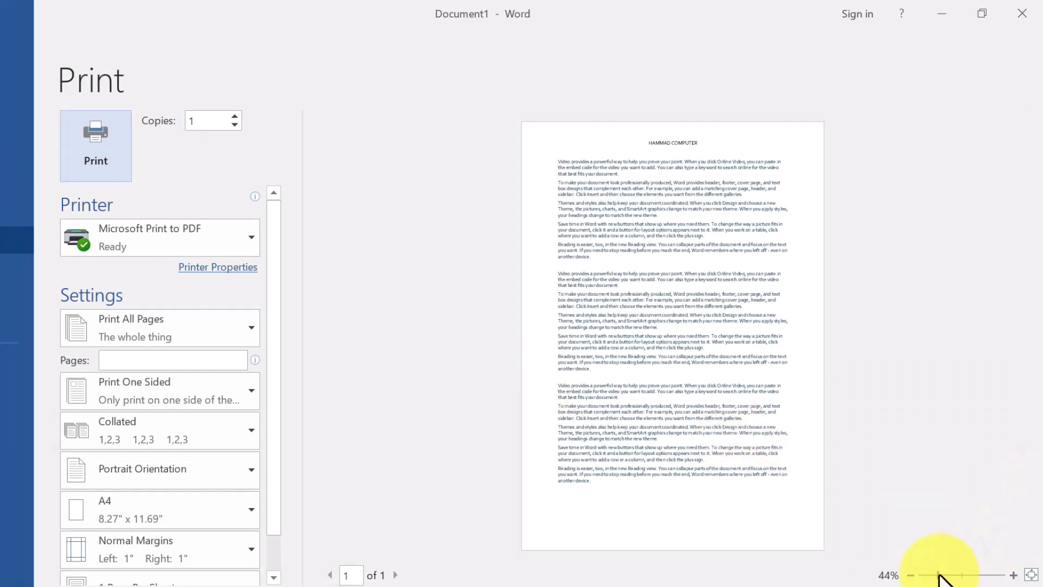
drag(945, 576, 984, 575)
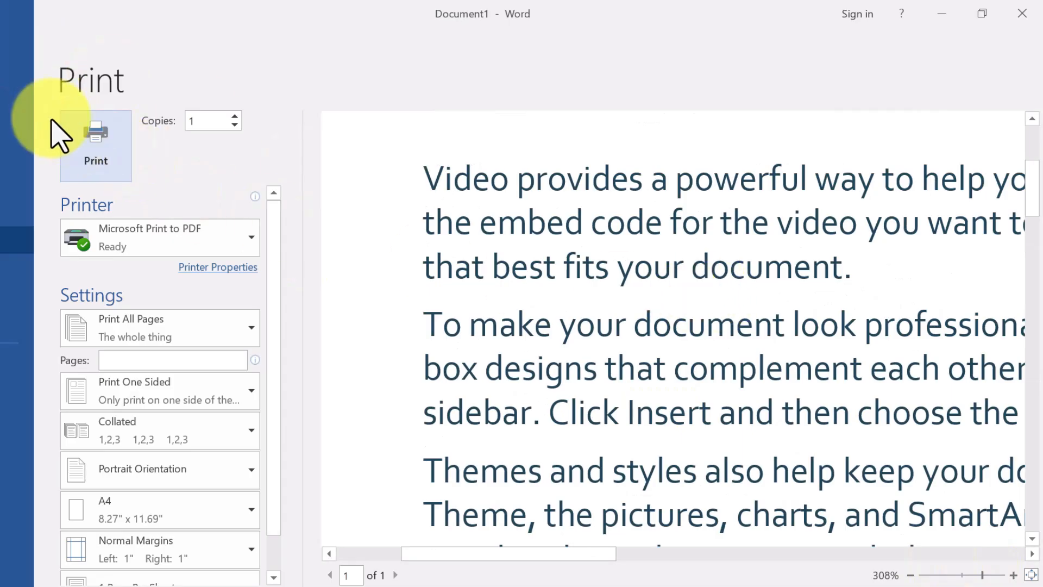
click(8, 41)
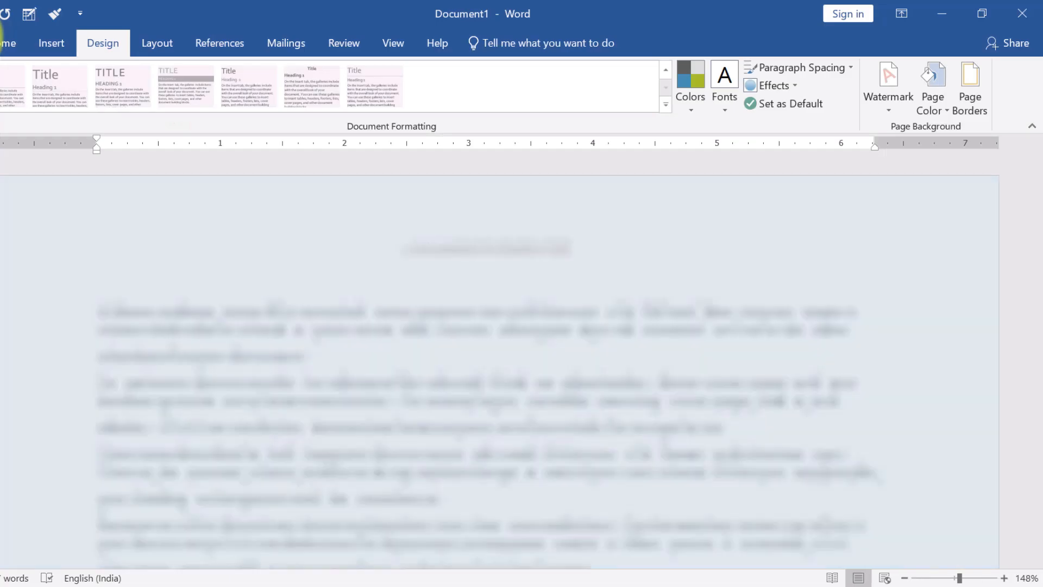
scroll(717, 337, up, 15)
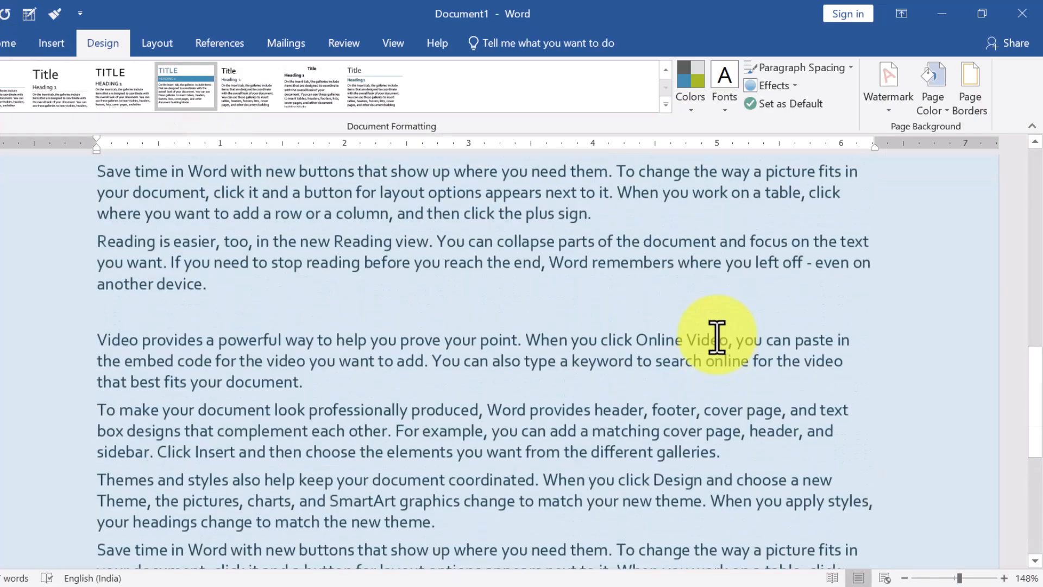
scroll(718, 335, up, 4)
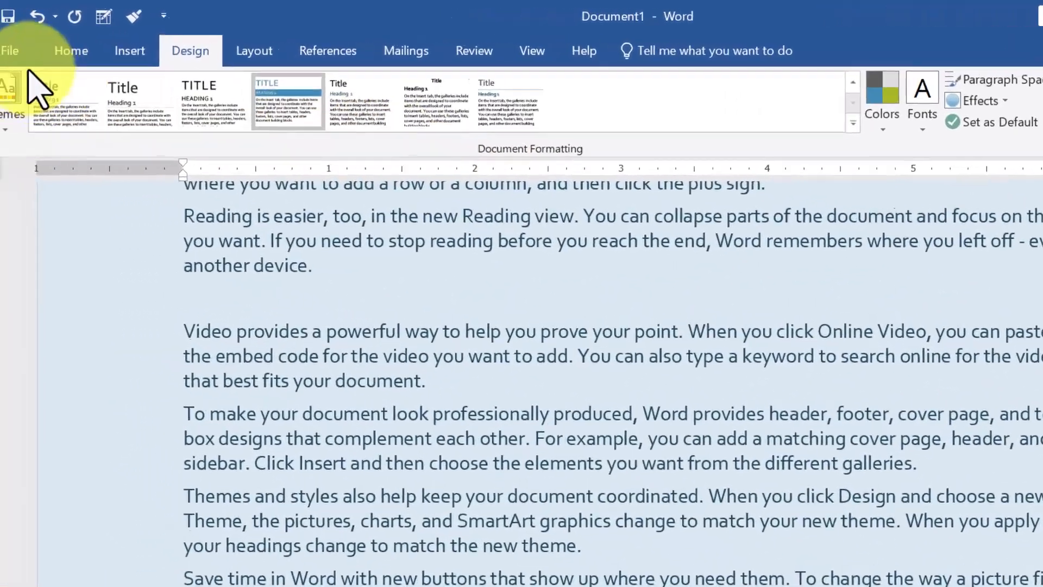
click(19, 54)
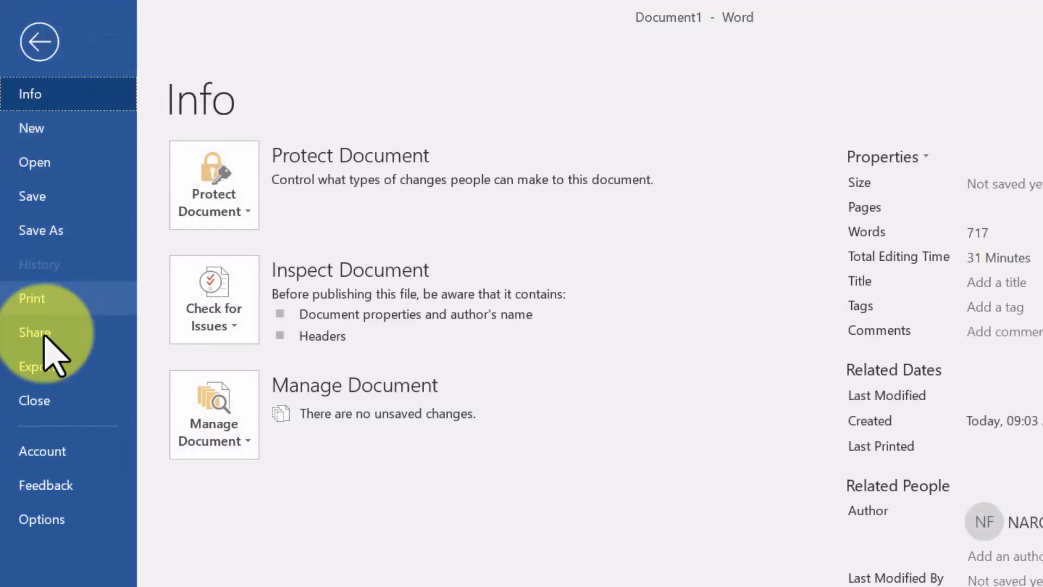
click(48, 495)
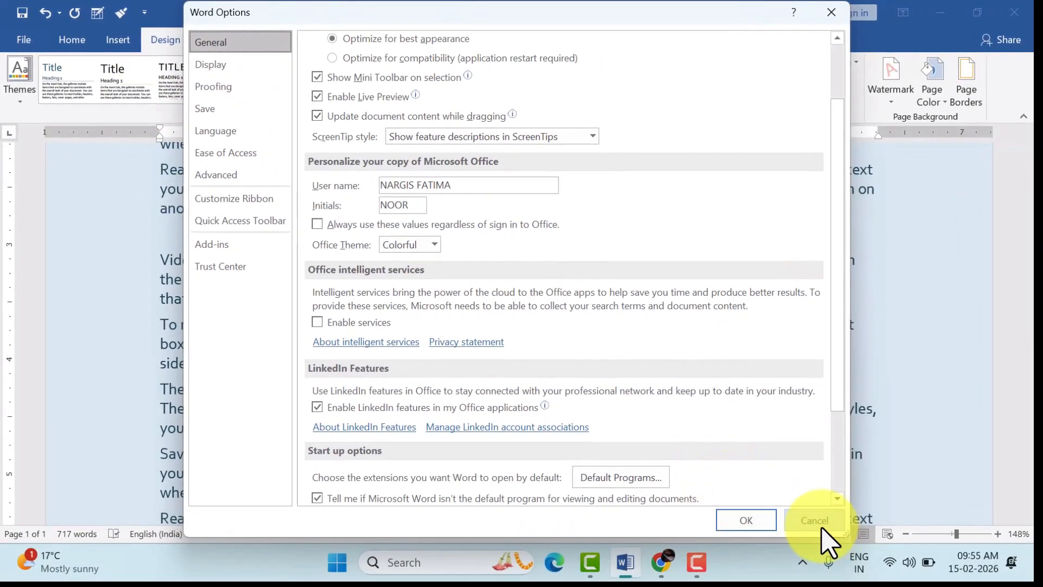
click(814, 521)
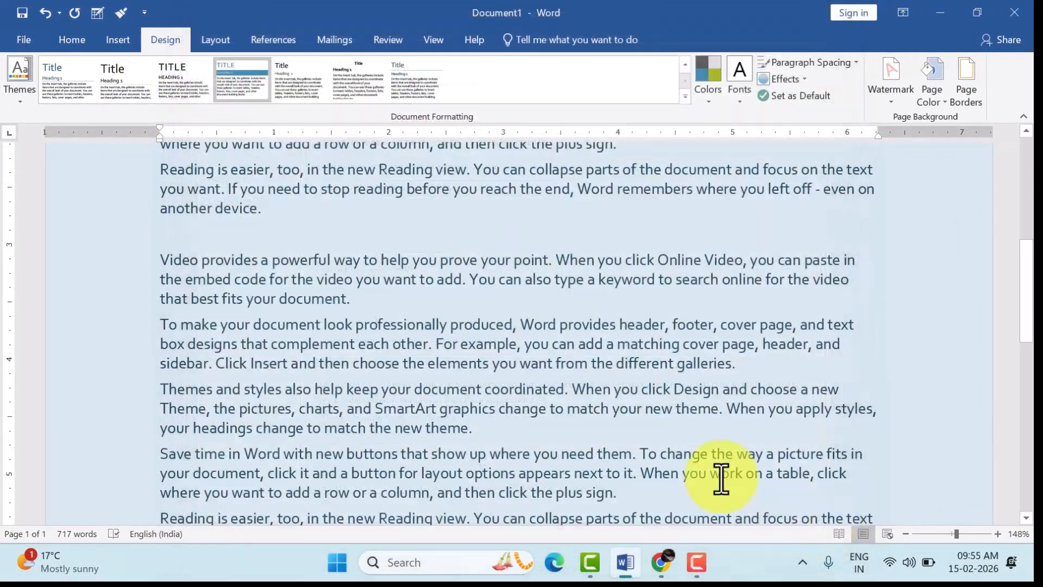
Choose a picture fill effect for the page color and browse for a picture from a file.
scroll(787, 256, up, 5)
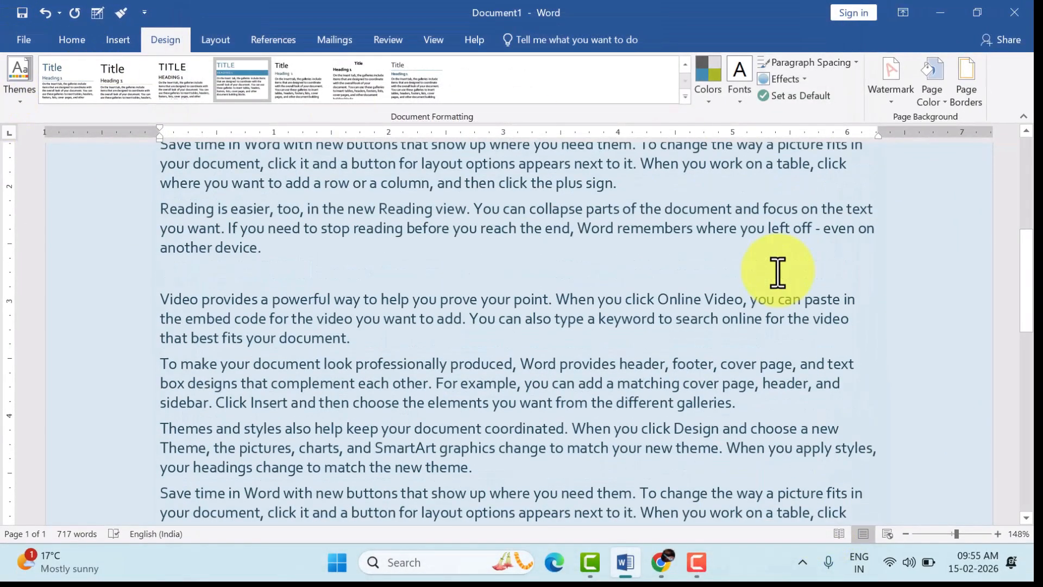
scroll(776, 271, up, 1)
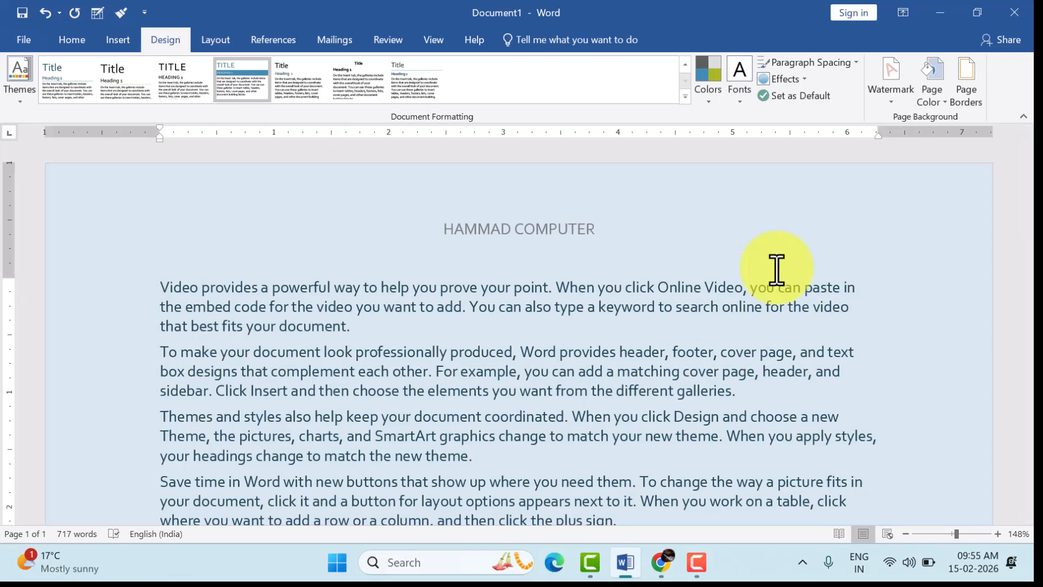
click(946, 108)
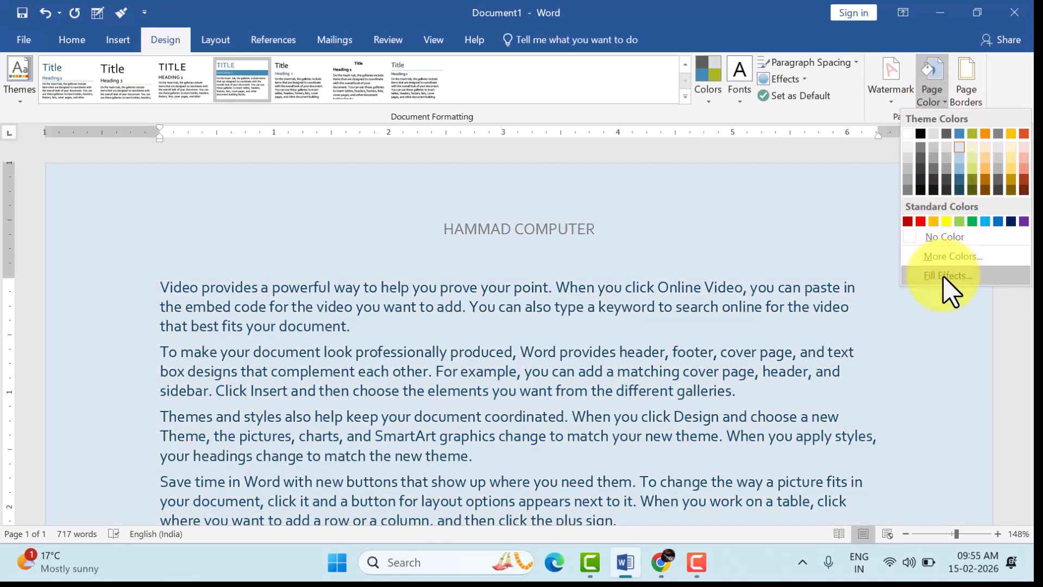
click(948, 276)
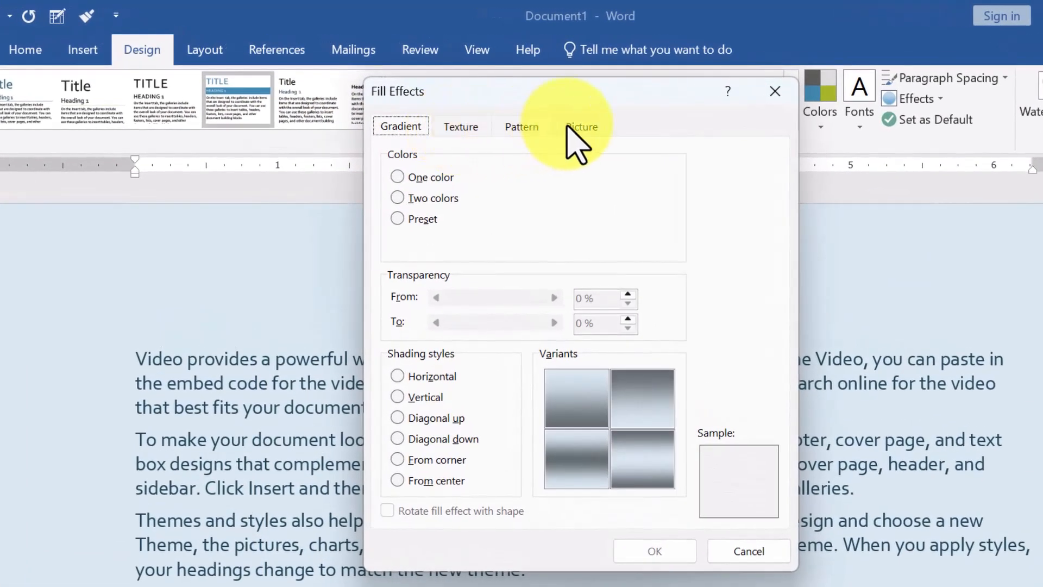
click(567, 128)
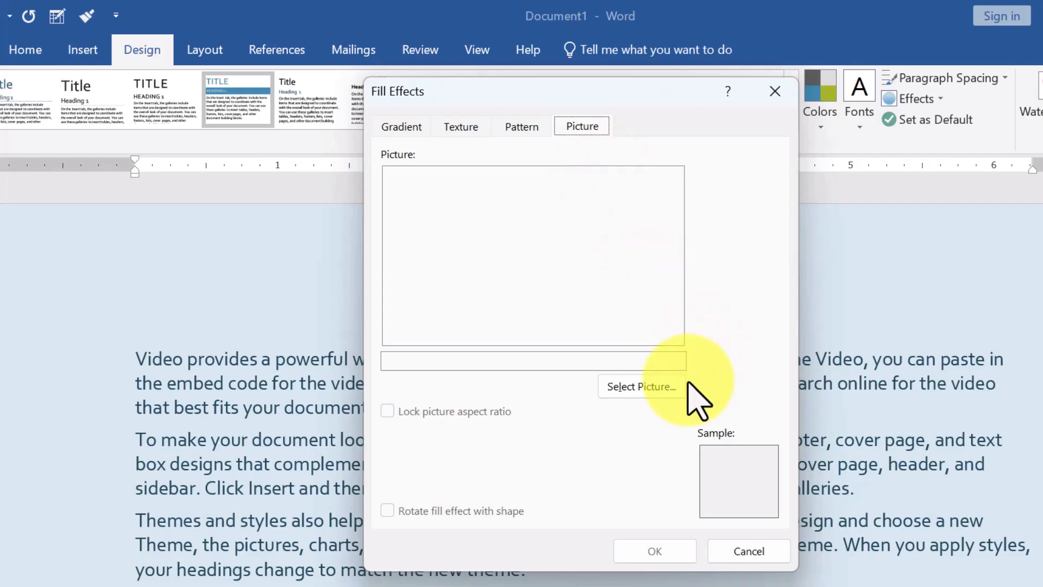
click(635, 391)
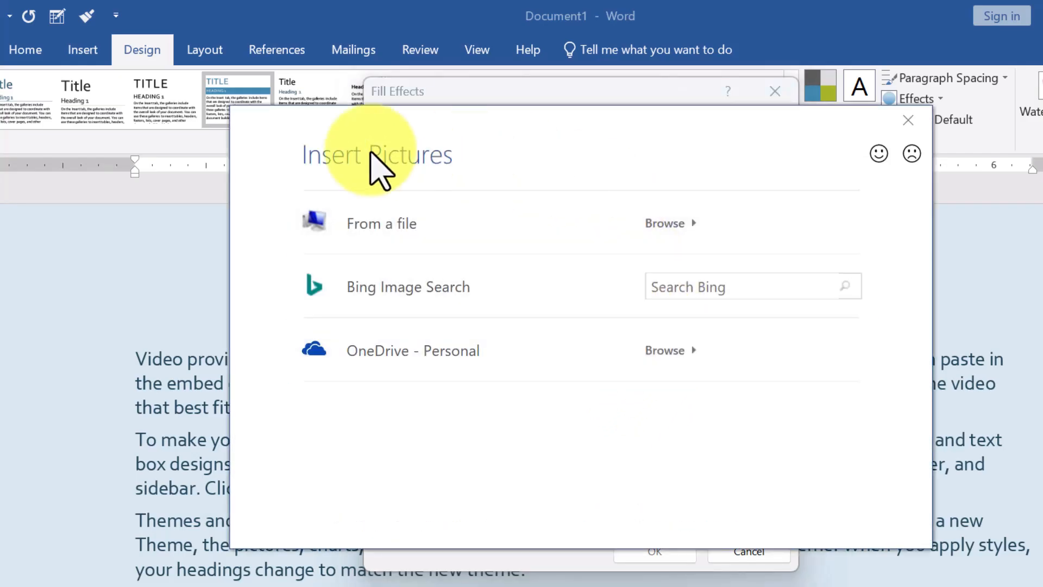
click(392, 234)
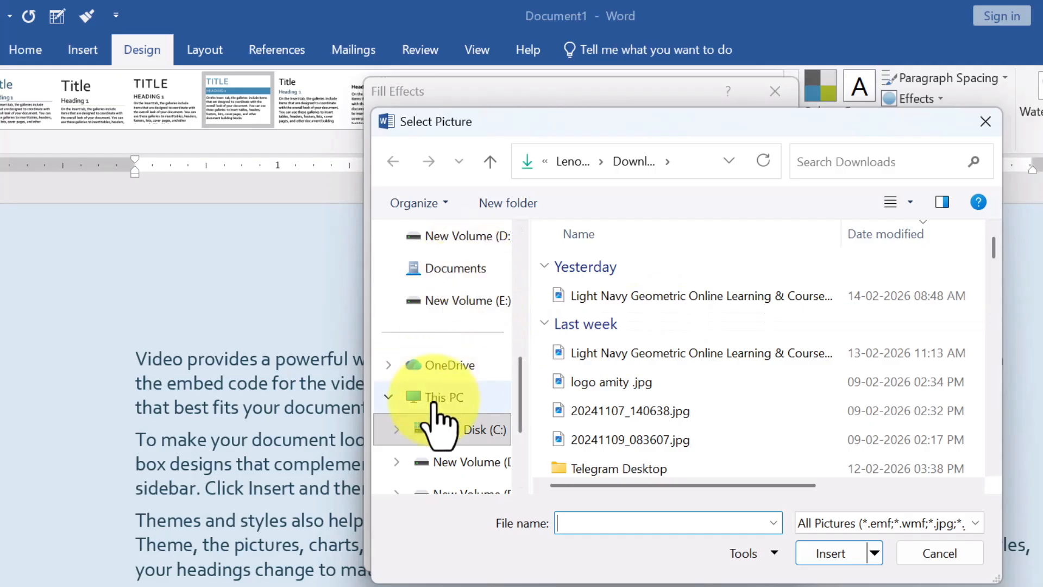
Insert key.jpg from the Desktop folder, apply it as the page background and check it across the page.
scroll(454, 443, down, 2)
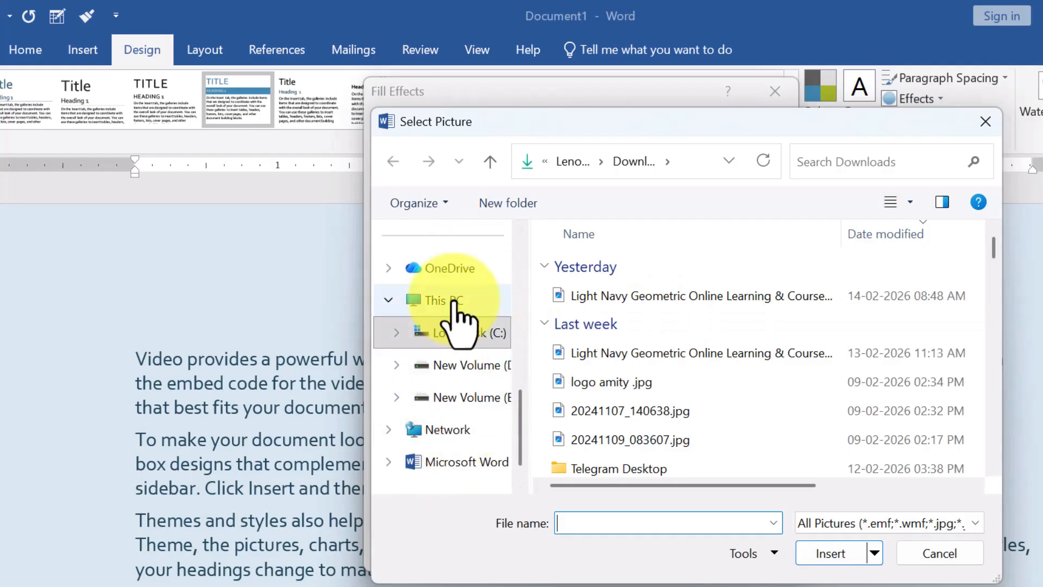
click(451, 300)
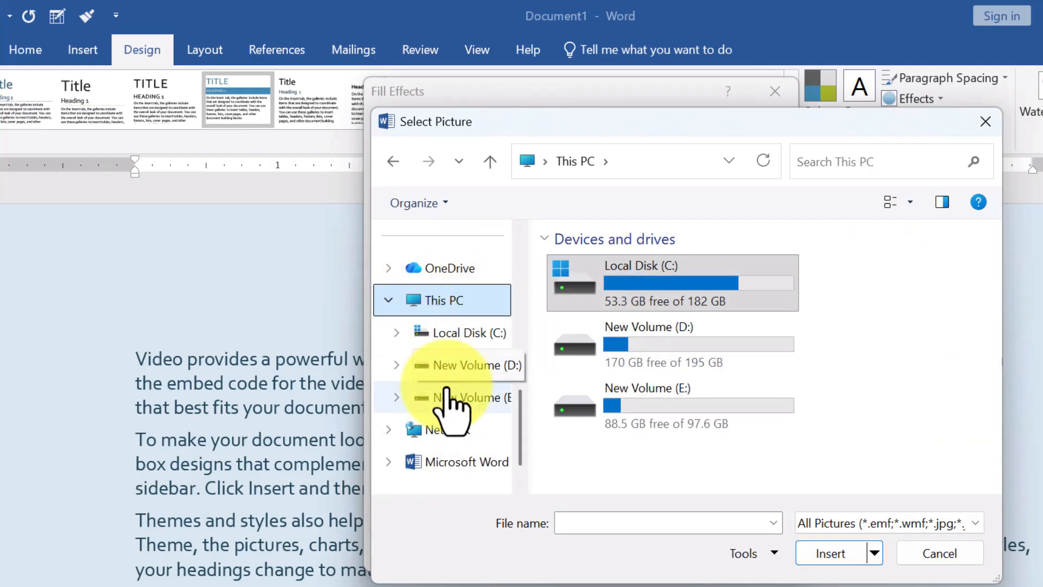
scroll(446, 399, up, 10)
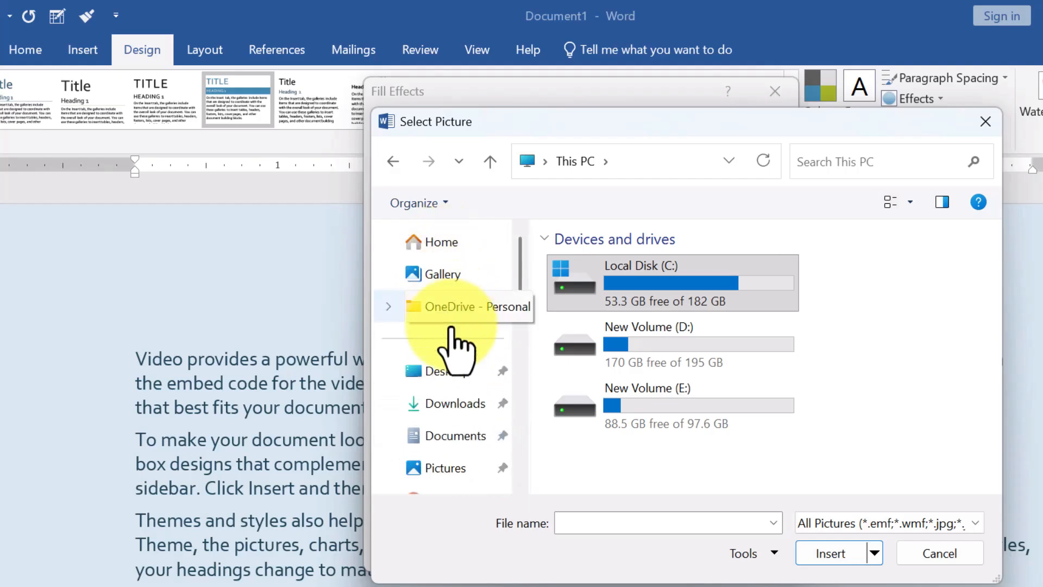
click(451, 373)
click(611, 315)
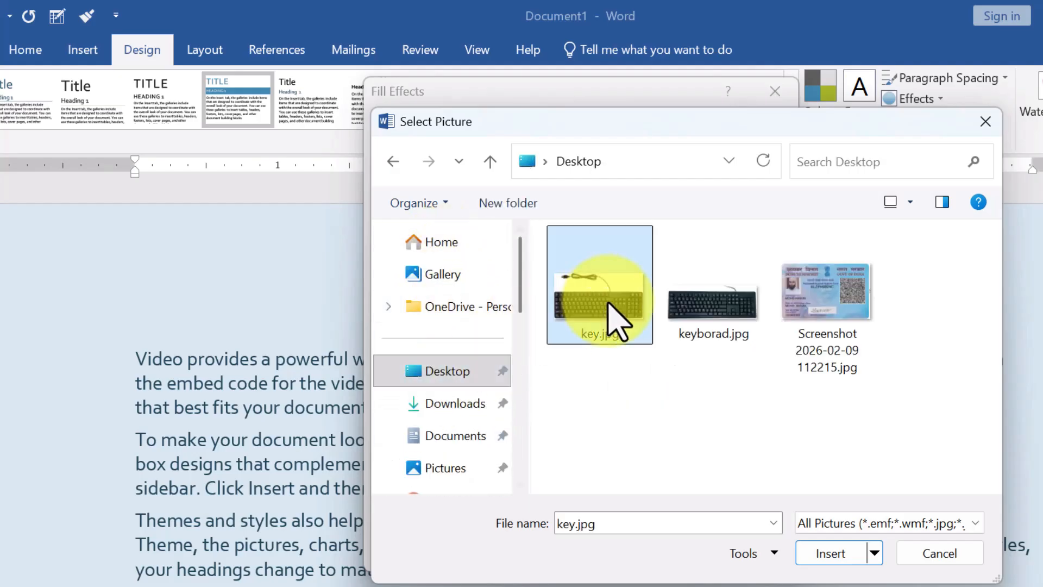
click(826, 554)
click(655, 551)
scroll(465, 379, down, 5)
scroll(565, 342, down, 5)
scroll(576, 337, up, 3)
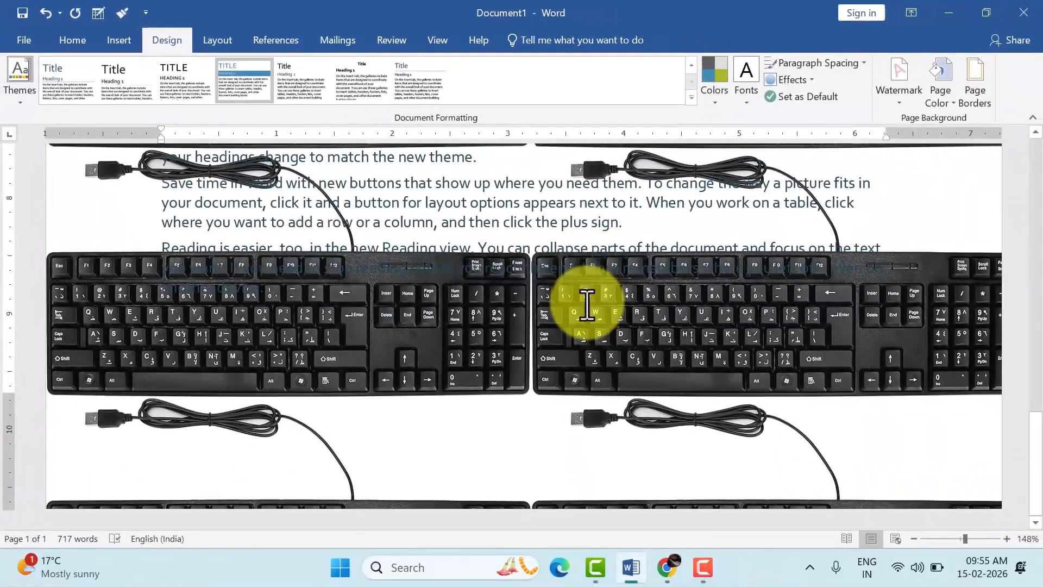
Examine the keyboard picture background across the document and in the print preview, and return to the document.
scroll(598, 312, up, 6)
scroll(597, 312, down, 5)
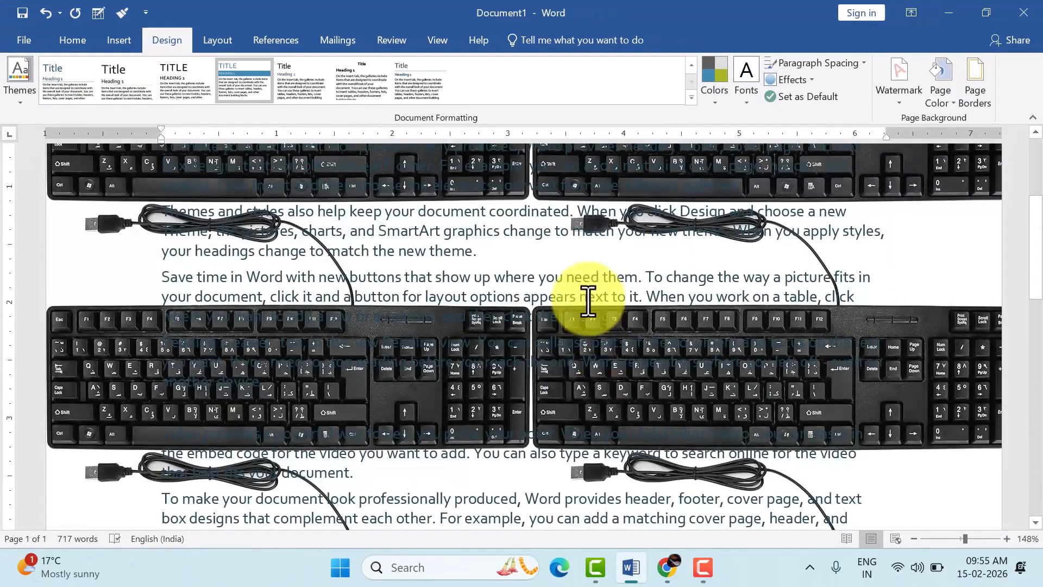
scroll(588, 302, up, 3)
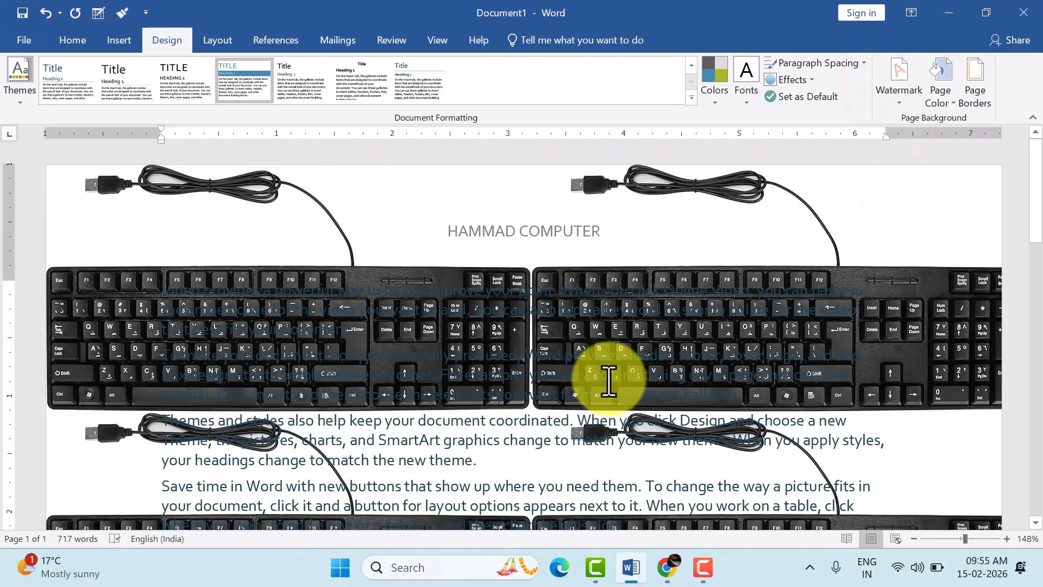
key(ctrl+p)
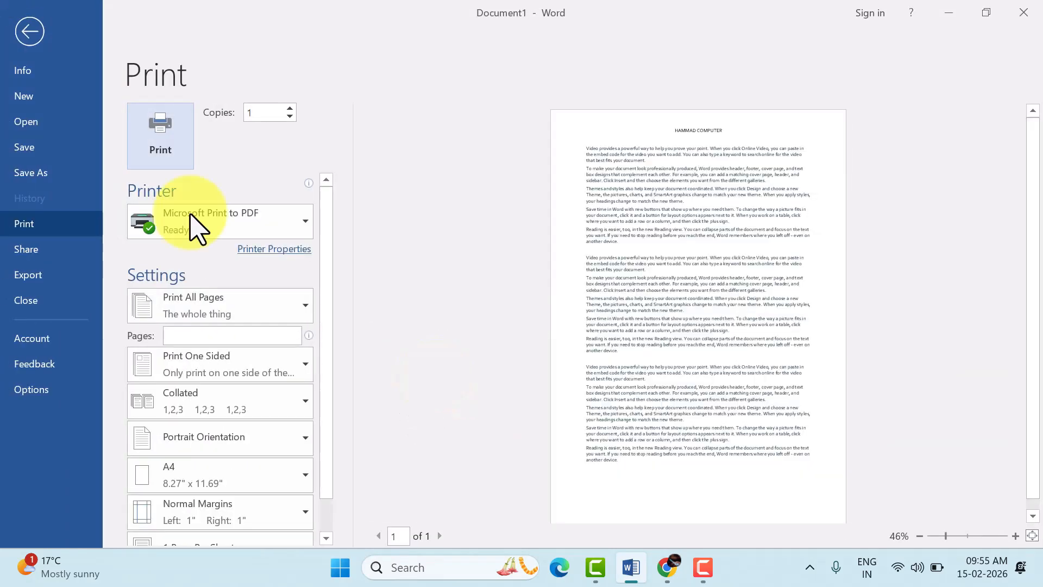
click(29, 32)
scroll(661, 260, up, 3)
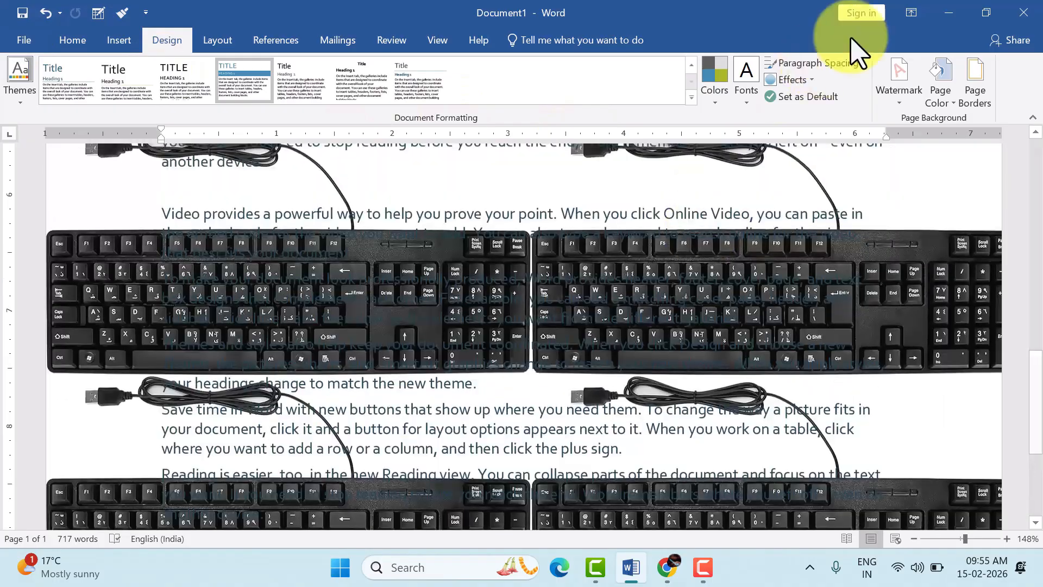
Replace the picture page background with the "Horizontal stripes: Light" pattern fill effect.
click(943, 89)
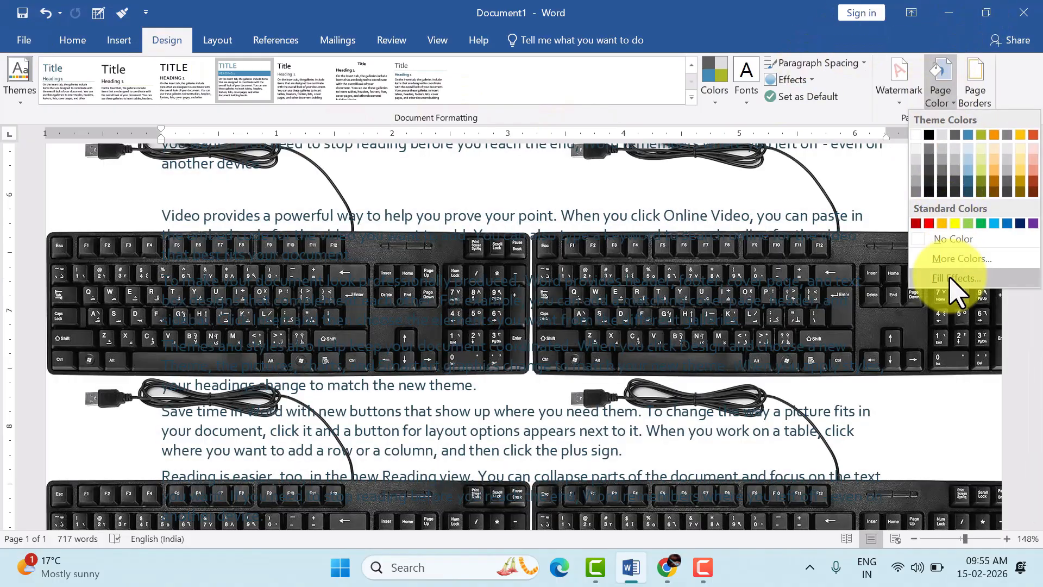
click(956, 278)
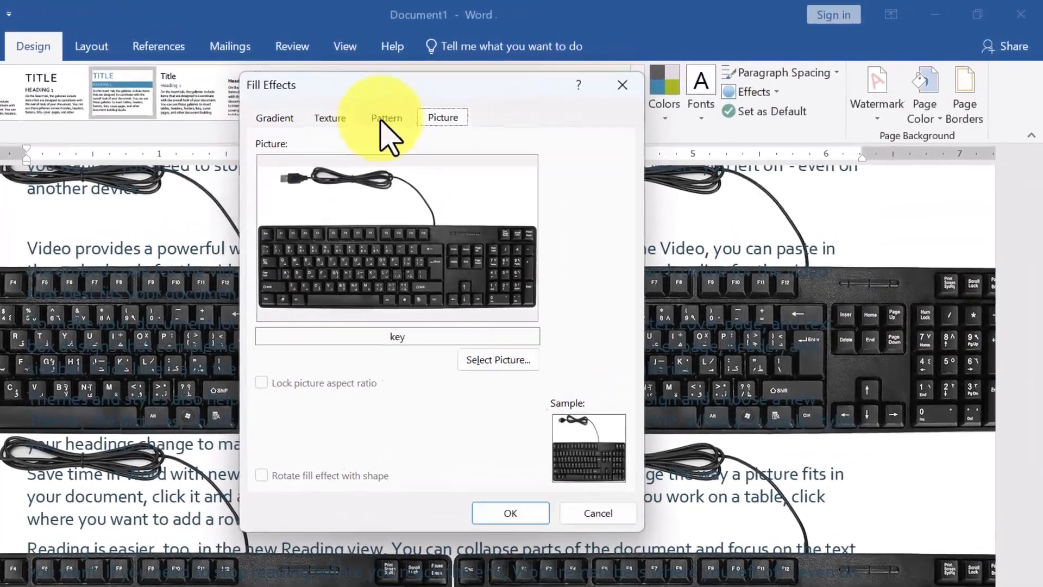
click(466, 103)
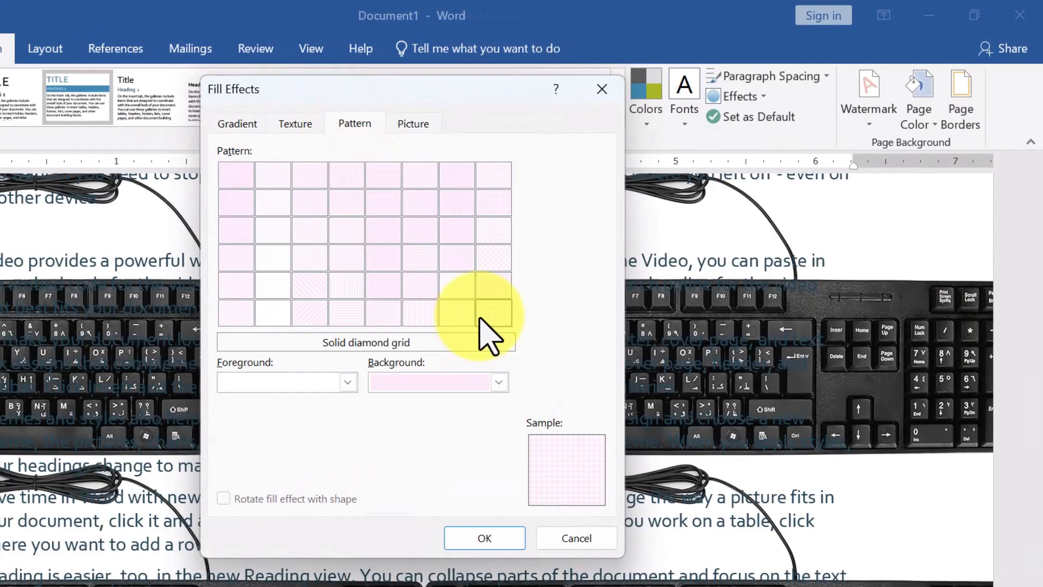
click(345, 228)
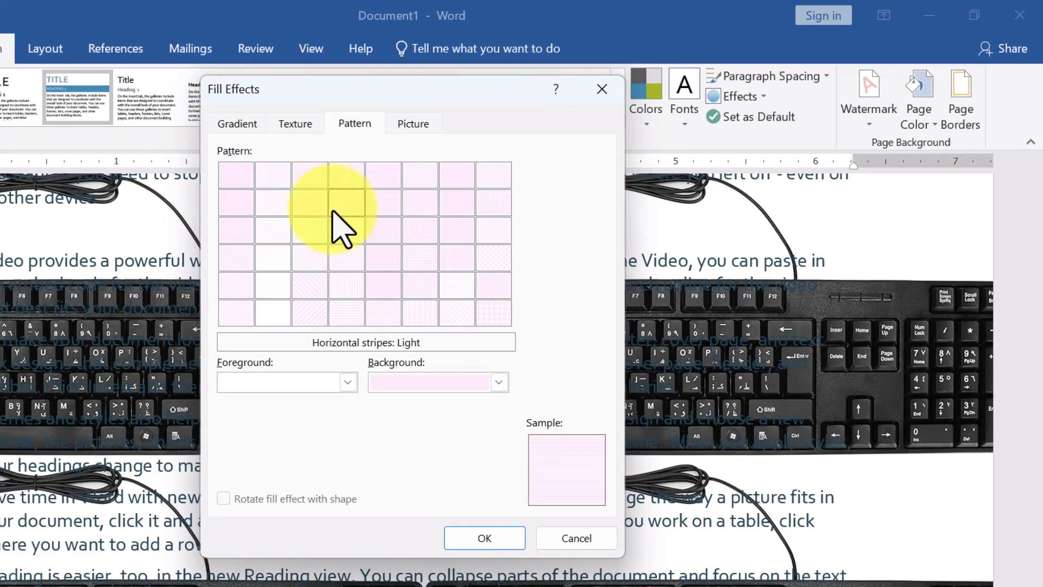
click(484, 538)
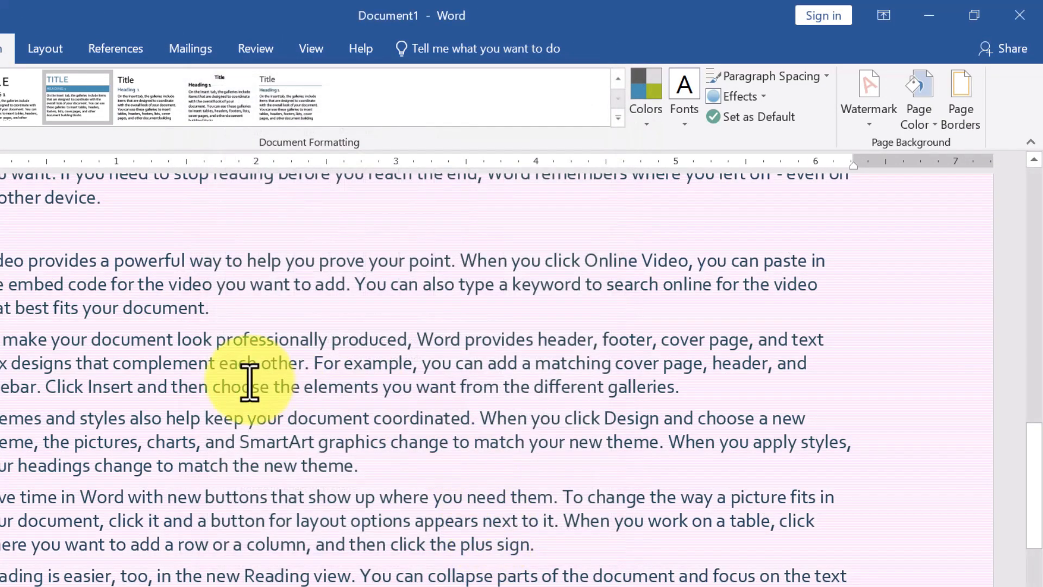
Try several texture fill effects for the page color, including Sand, and apply the Papyrus texture as the page background.
click(918, 122)
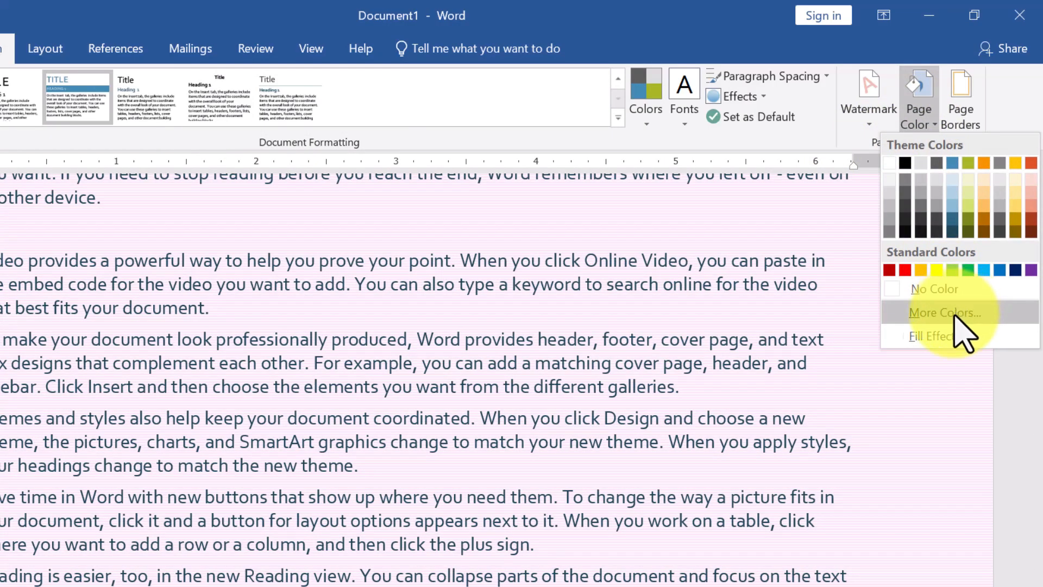
click(959, 338)
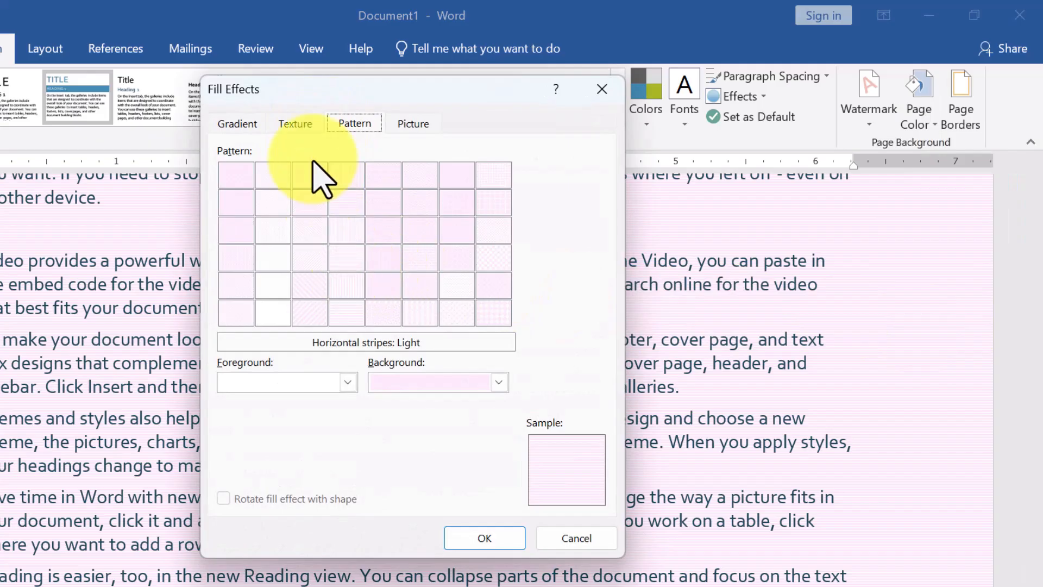
click(302, 126)
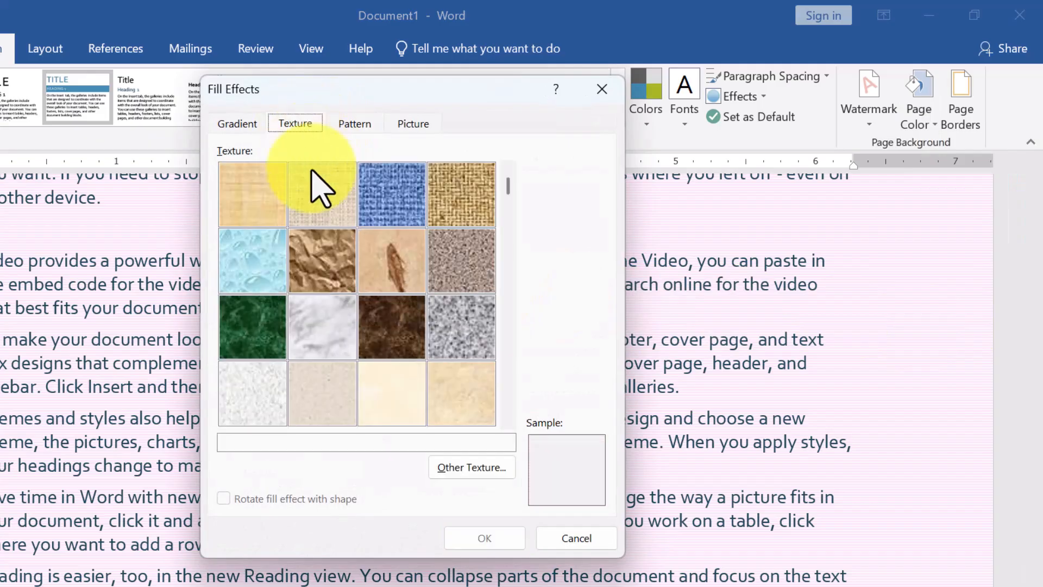
click(463, 393)
click(314, 325)
click(317, 387)
click(266, 397)
click(478, 271)
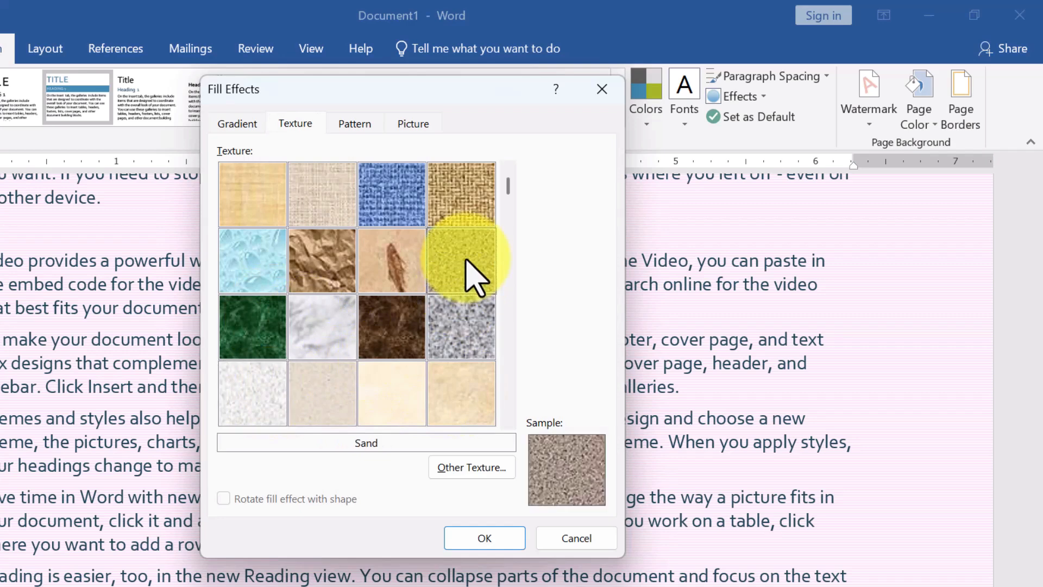
click(297, 259)
click(245, 213)
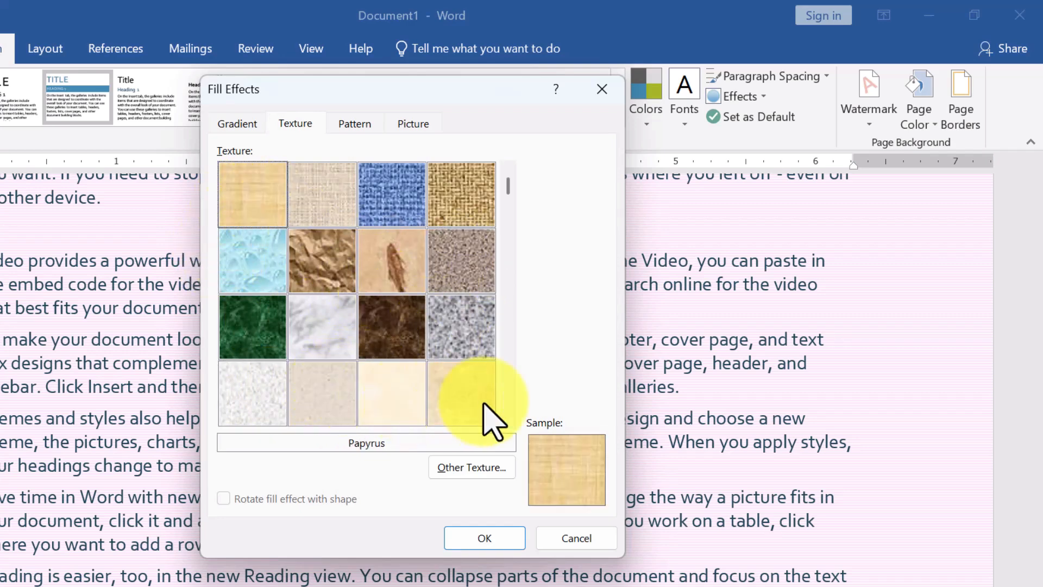
click(465, 261)
click(438, 200)
click(391, 201)
click(326, 205)
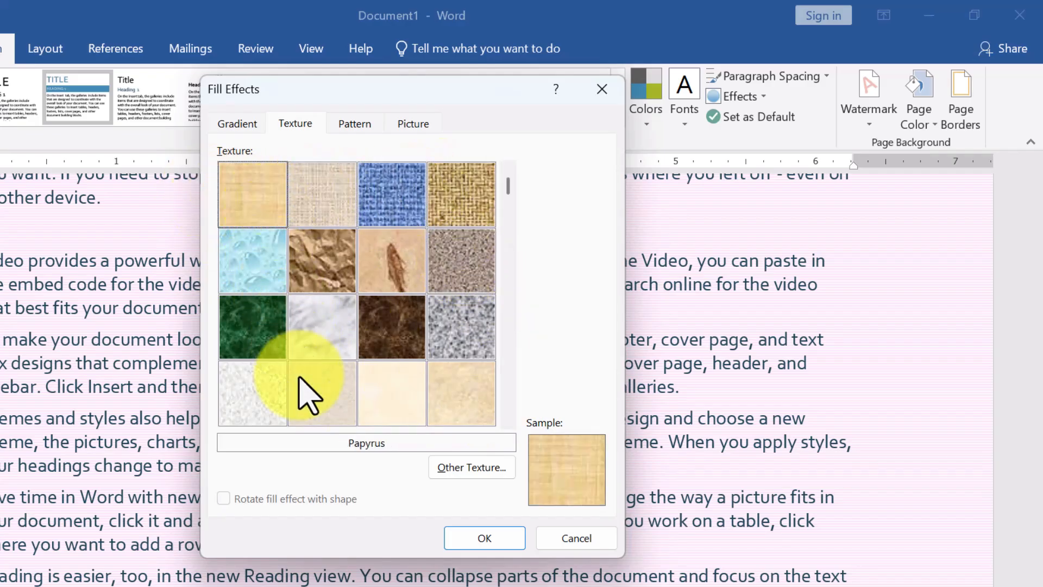
click(474, 538)
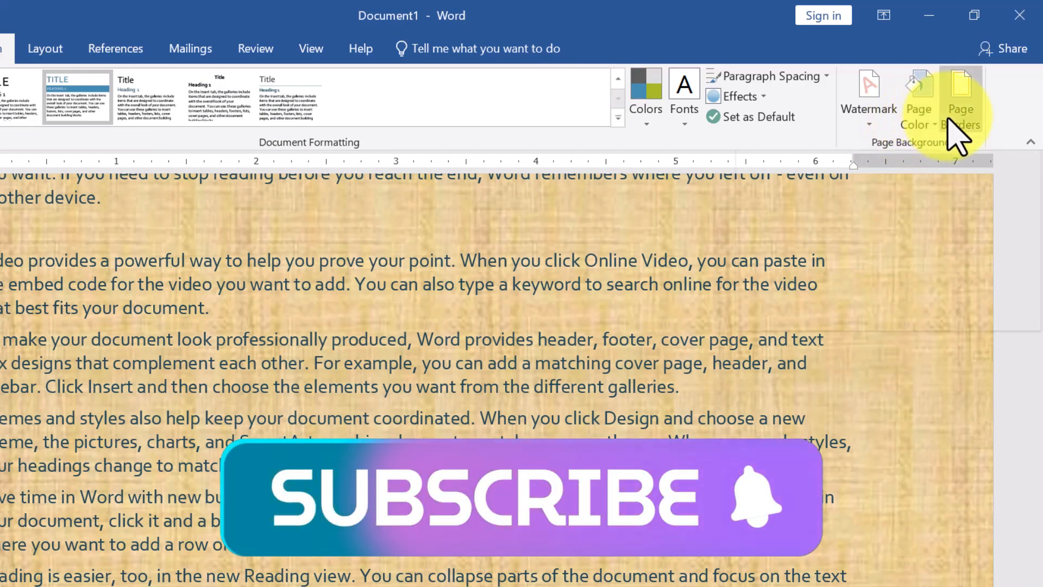
Look through the pattern and texture fill effects, and apply a one-color orange gradient with horizontal shading as the page background.
click(918, 109)
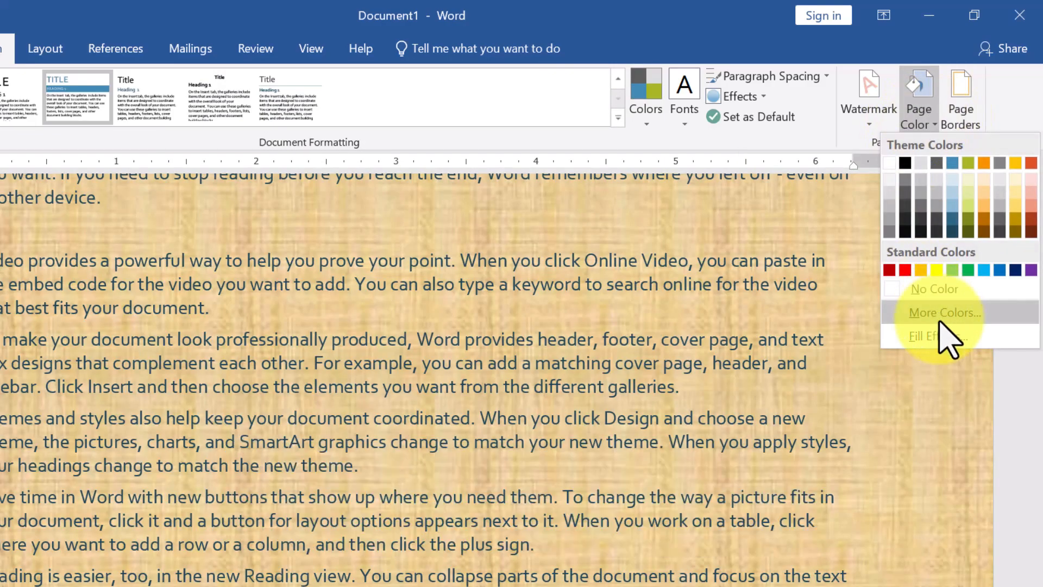
click(938, 336)
click(351, 124)
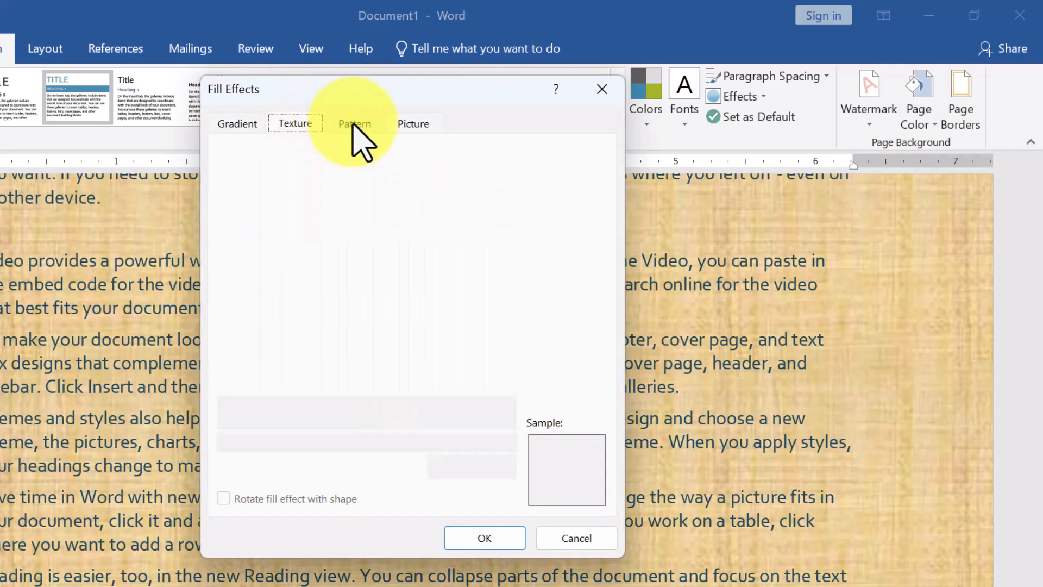
click(346, 312)
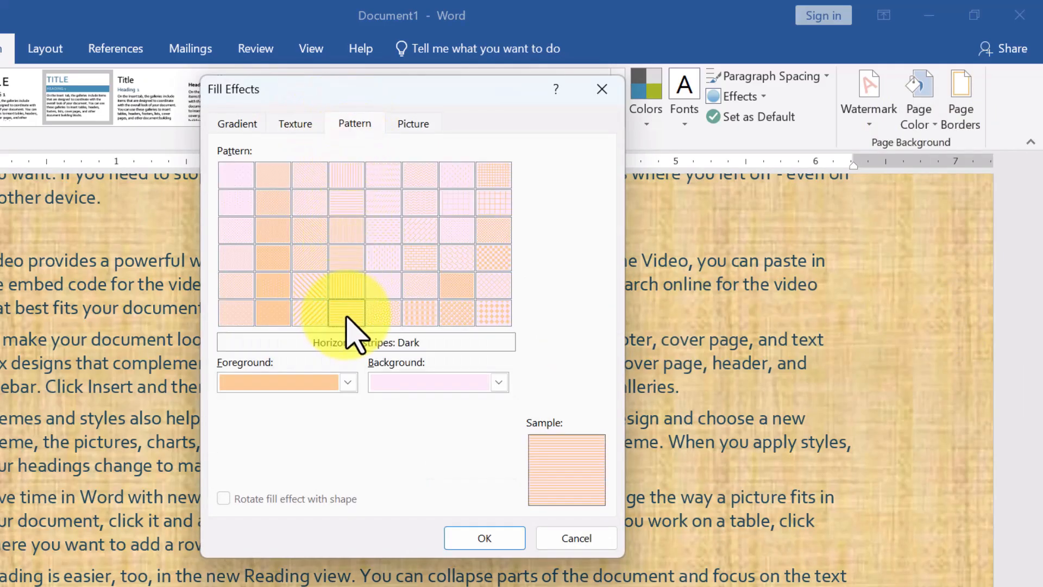
click(296, 124)
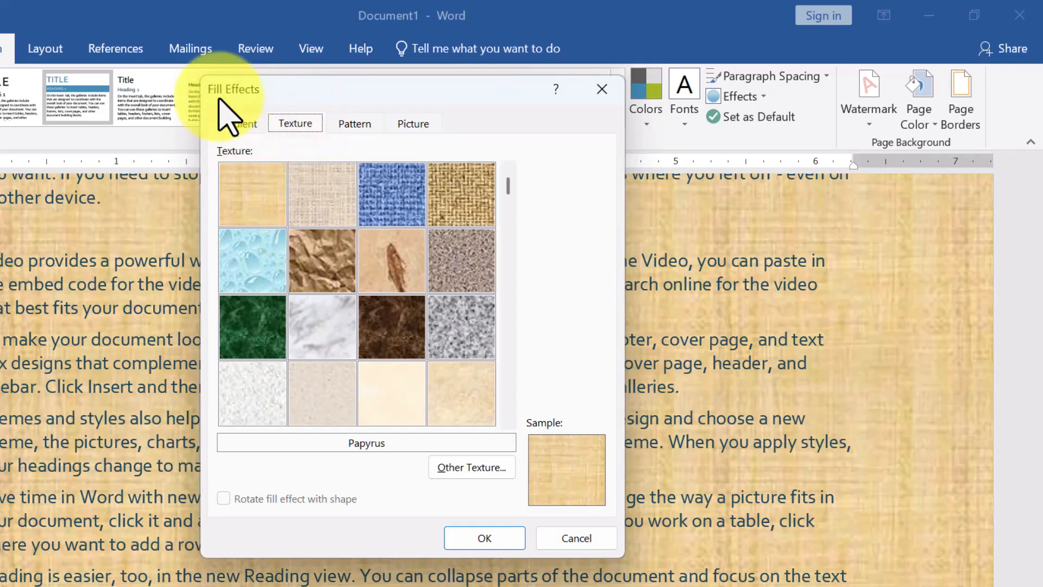
click(237, 124)
click(237, 173)
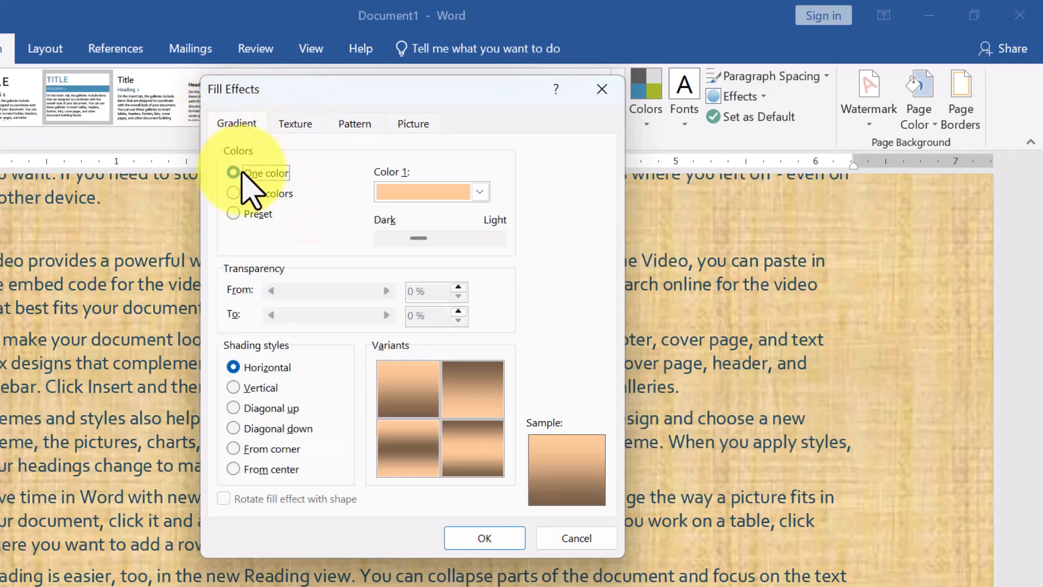
click(485, 538)
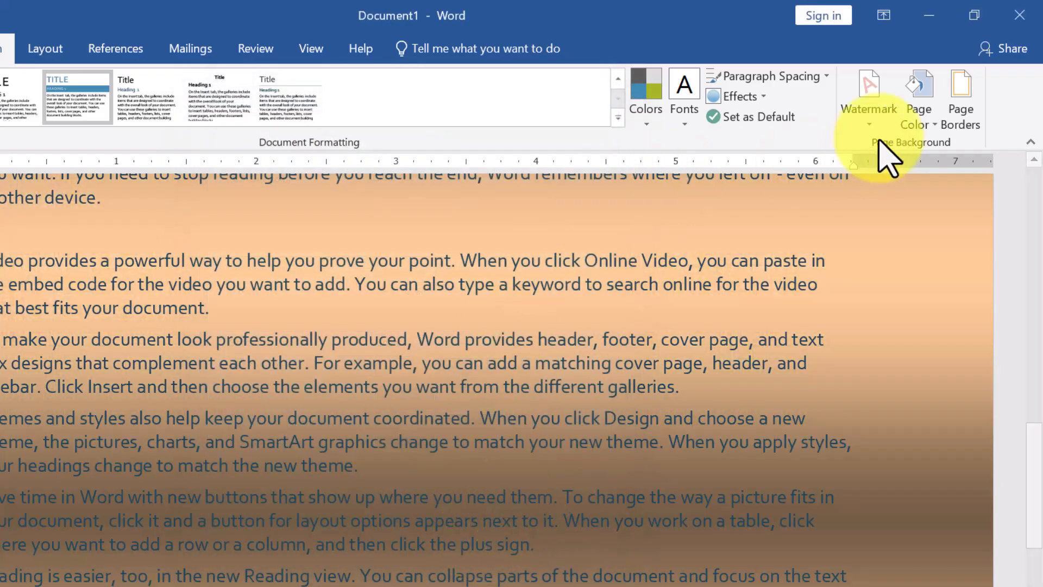
Replace the gradient page background with the "Dotted: 80%" pattern, keeping the orange foreground and brown background.
click(924, 114)
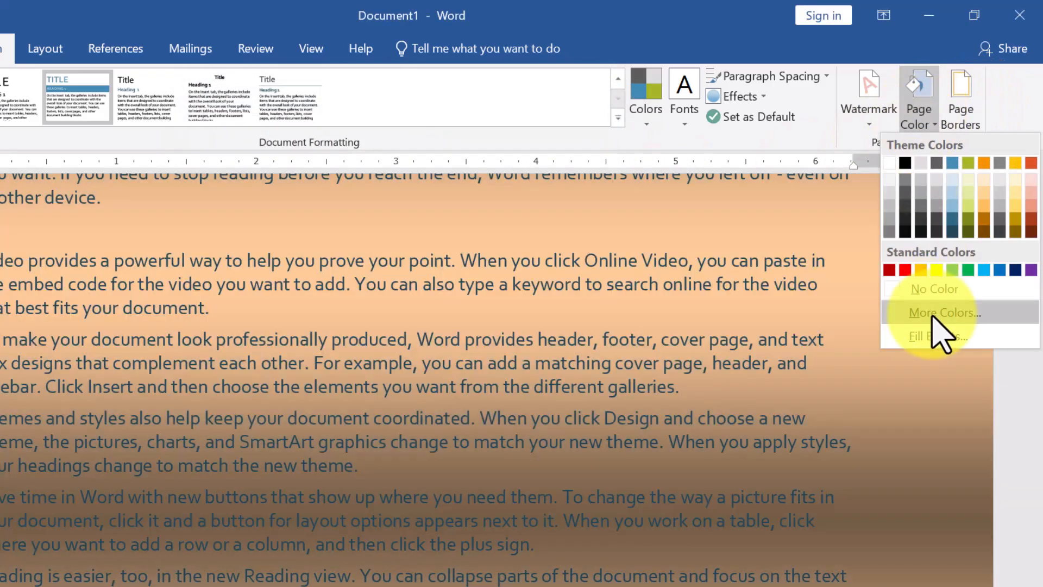
click(940, 337)
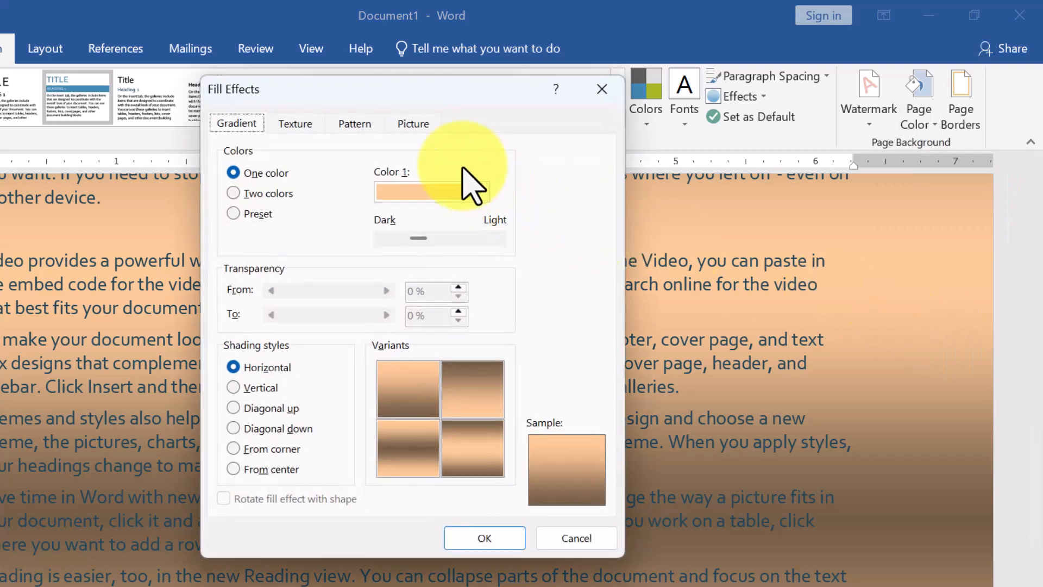
click(373, 128)
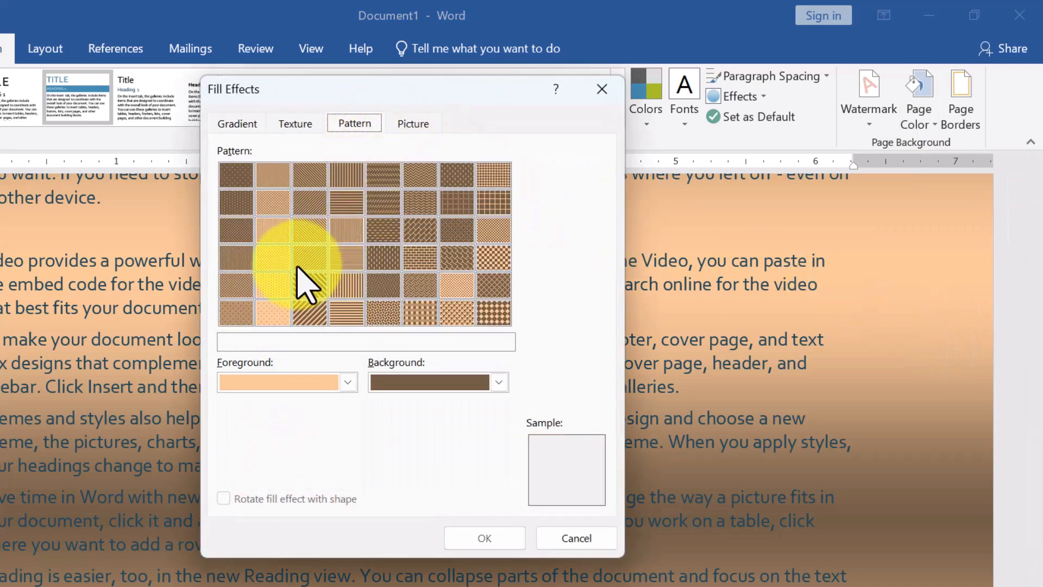
click(274, 285)
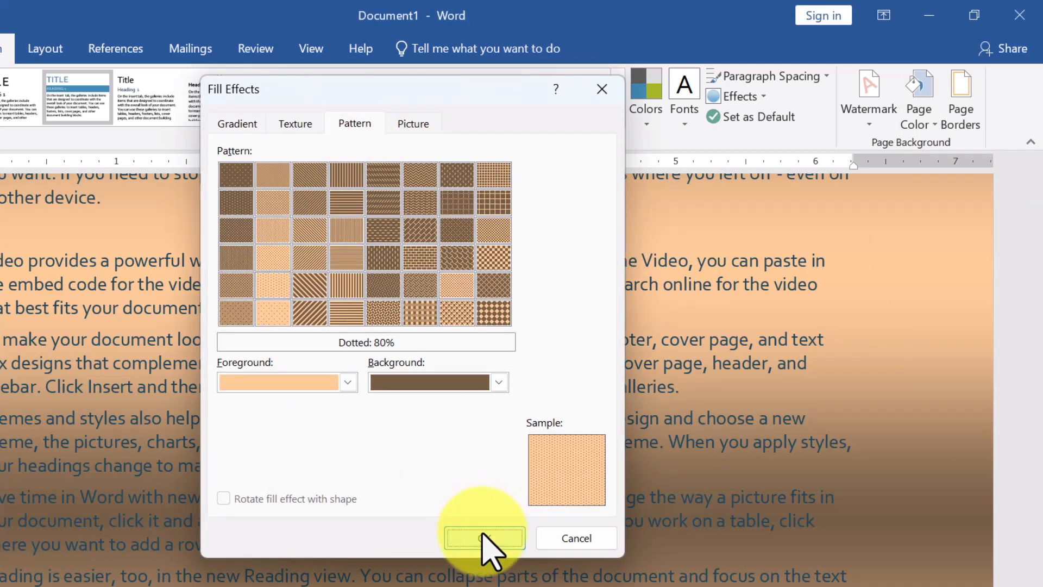
click(485, 538)
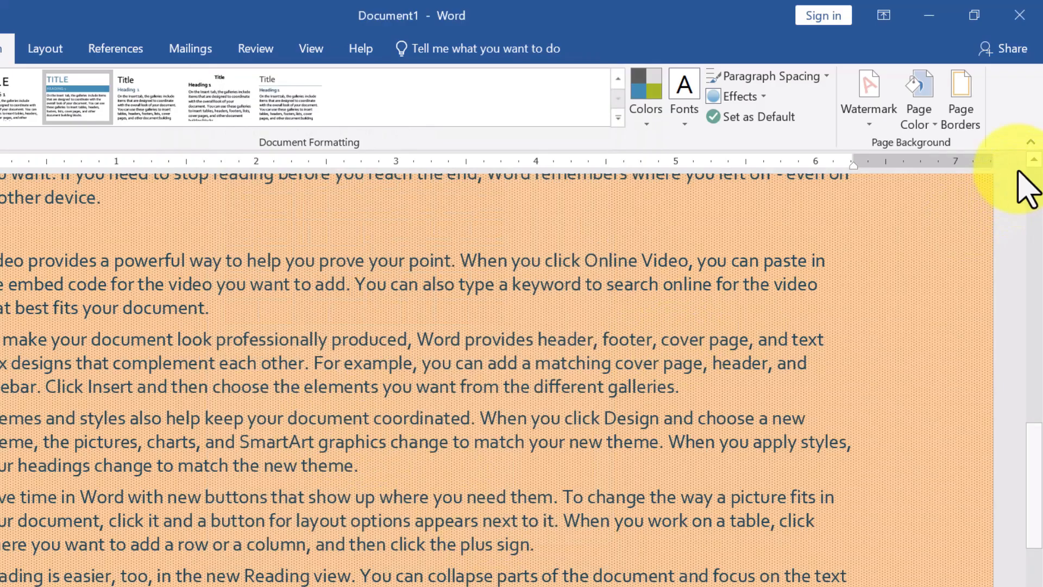
Set up a two-color gradient fill effect for the page background, using gold as Color 1 and light blue as Color 2.
click(922, 106)
click(938, 342)
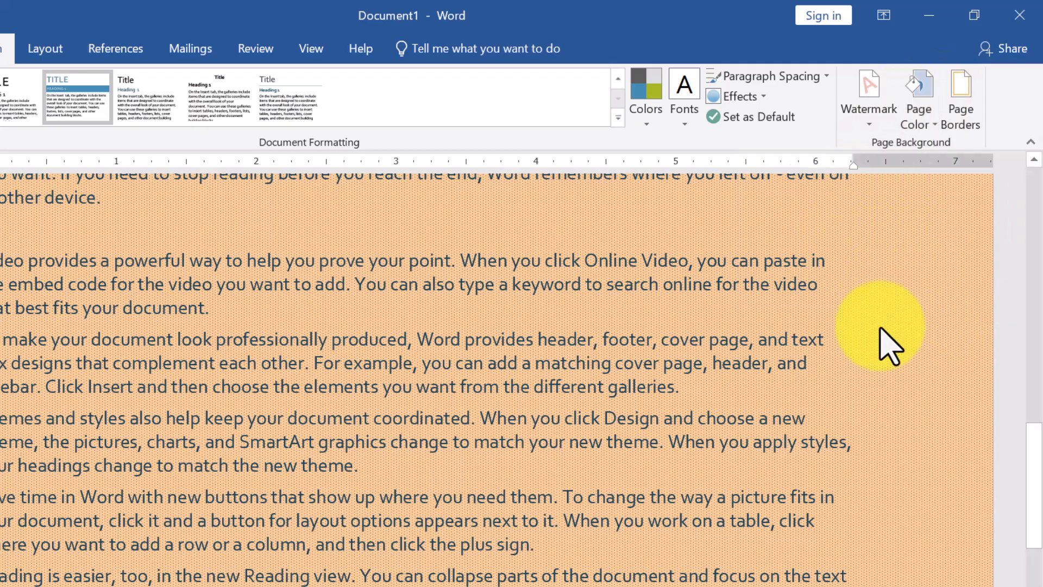
click(298, 124)
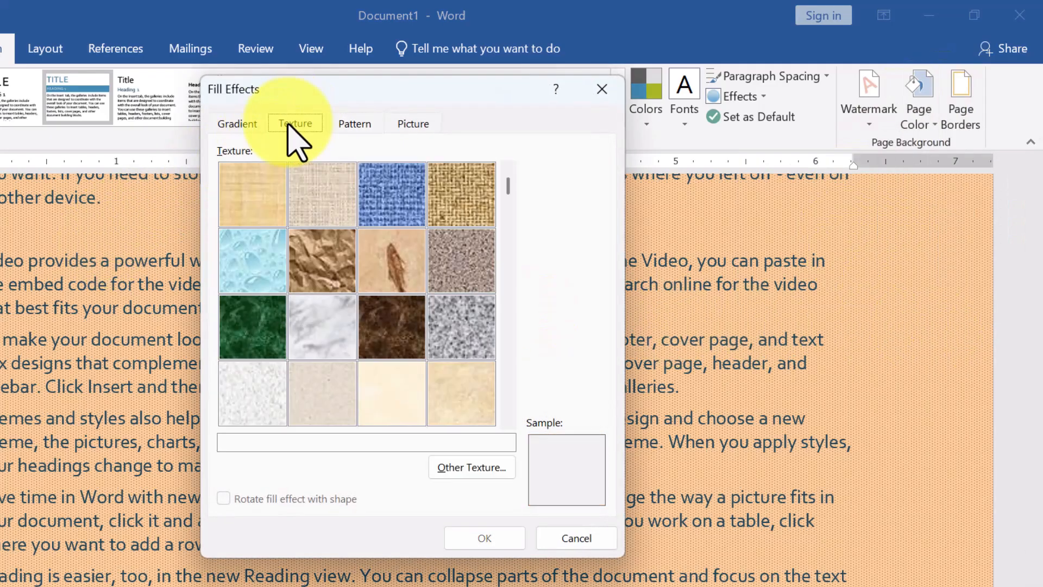
click(237, 124)
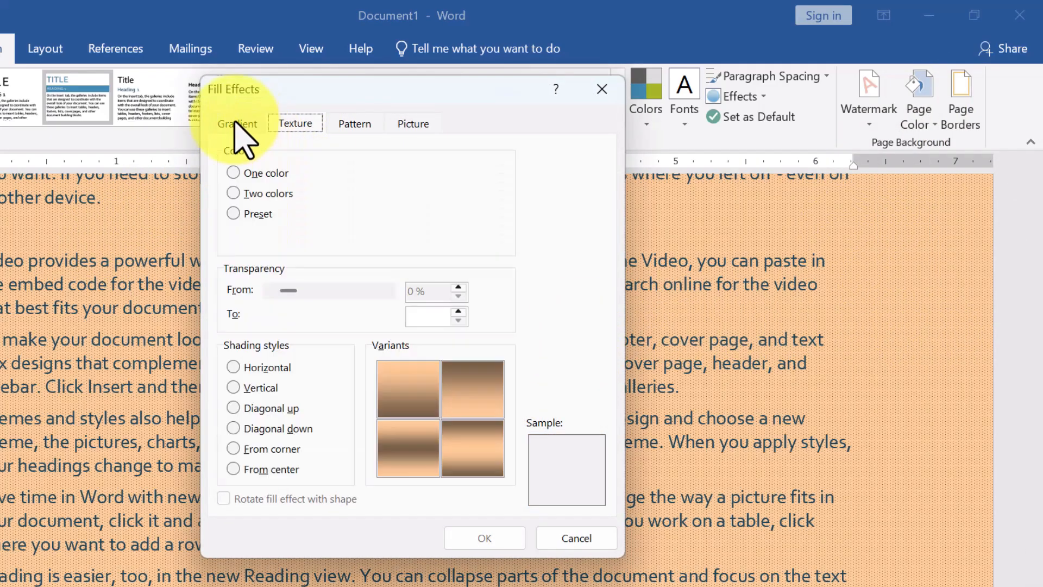
click(262, 191)
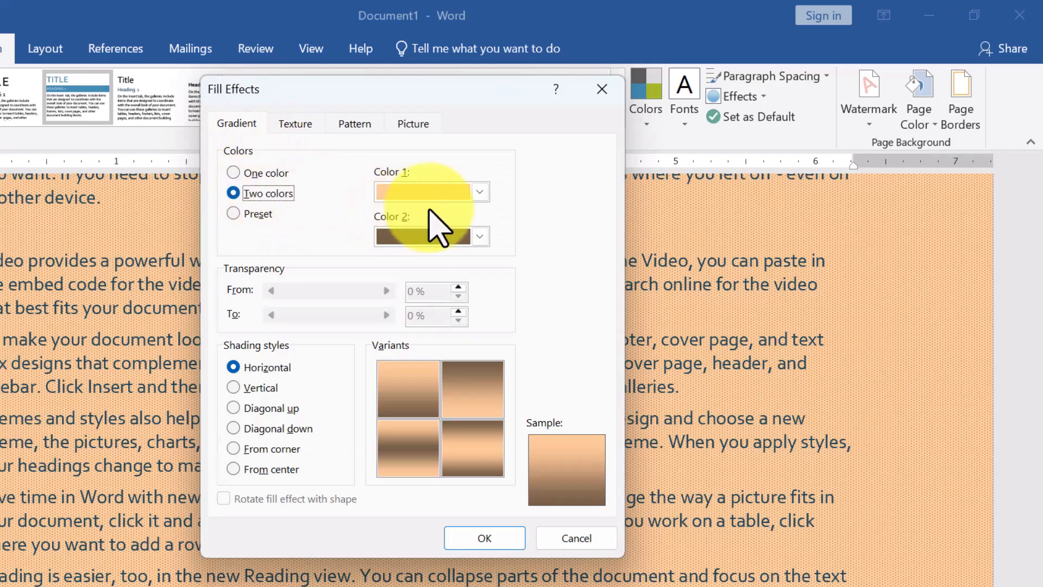
click(480, 192)
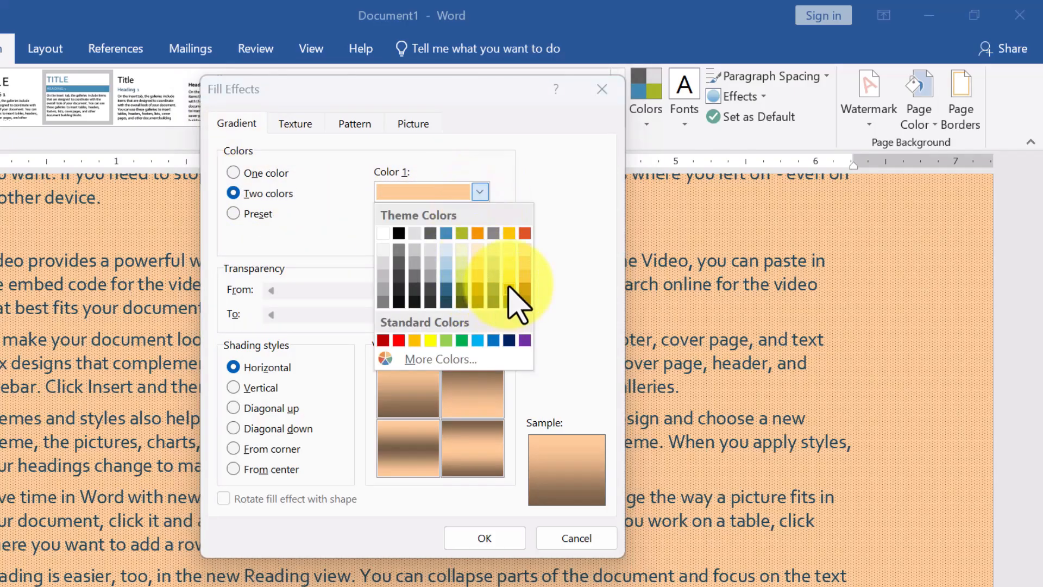
click(509, 277)
click(480, 236)
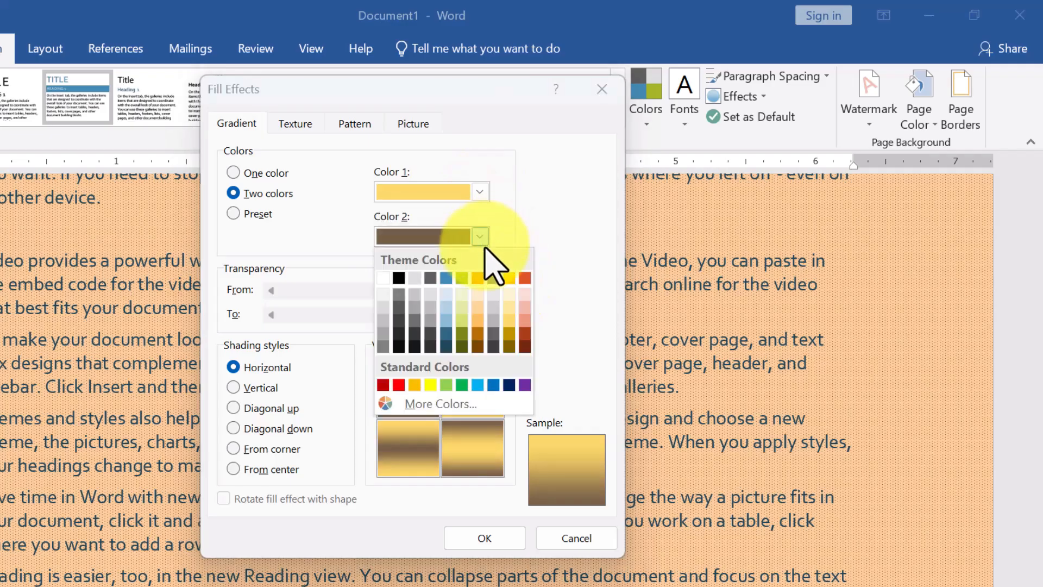
click(446, 319)
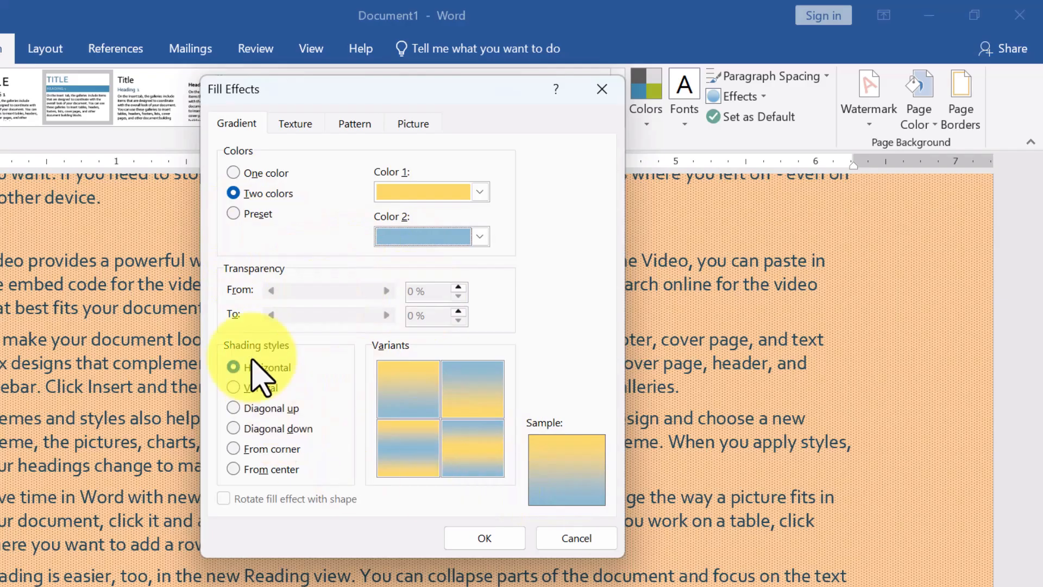
Try the Vertical and Diagonal up shading styles, and apply the gold and blue gradient with Diagonal down shading to the pages.
click(233, 388)
click(236, 414)
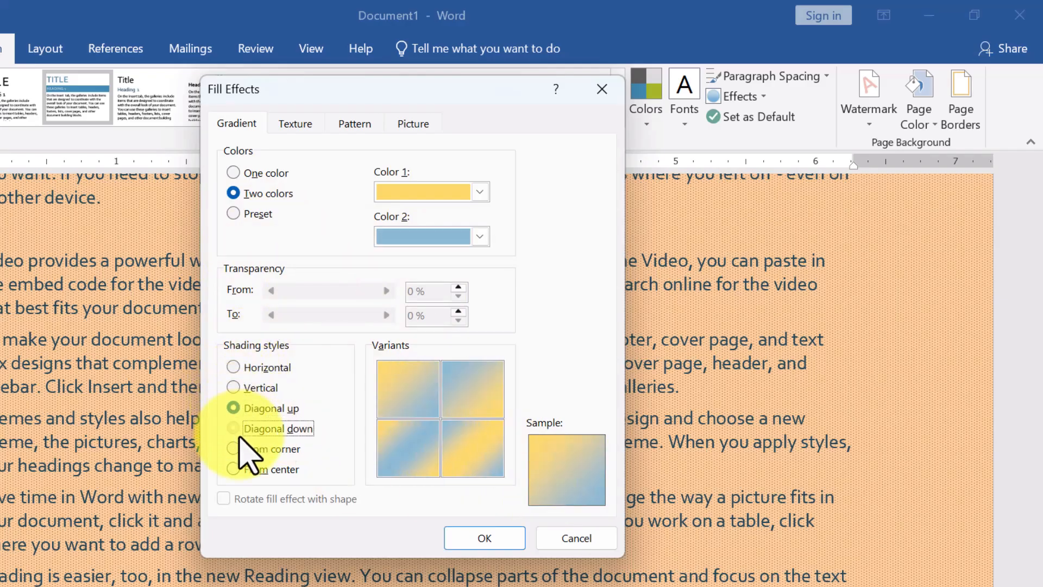
click(237, 432)
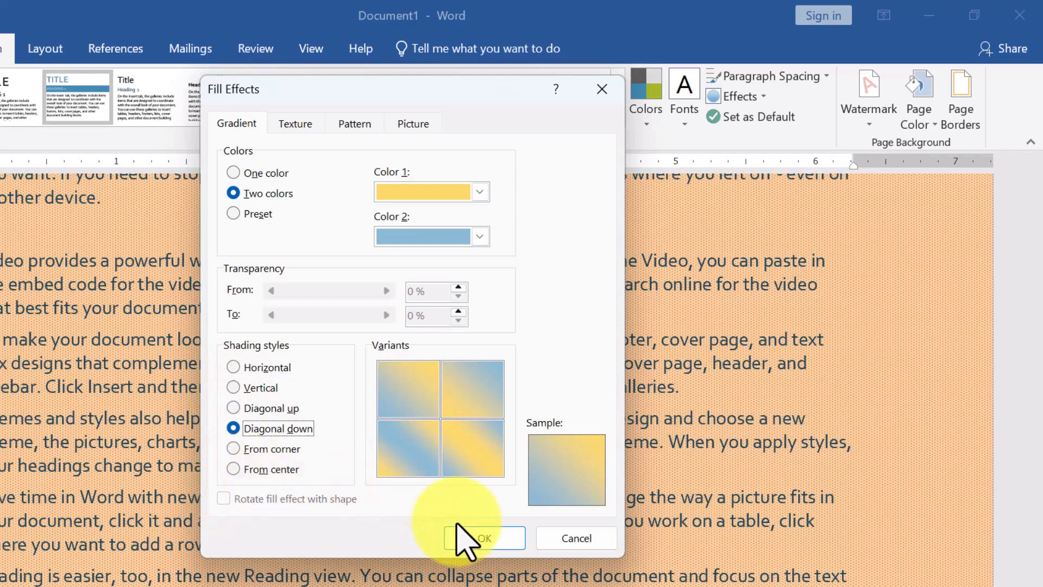
click(478, 537)
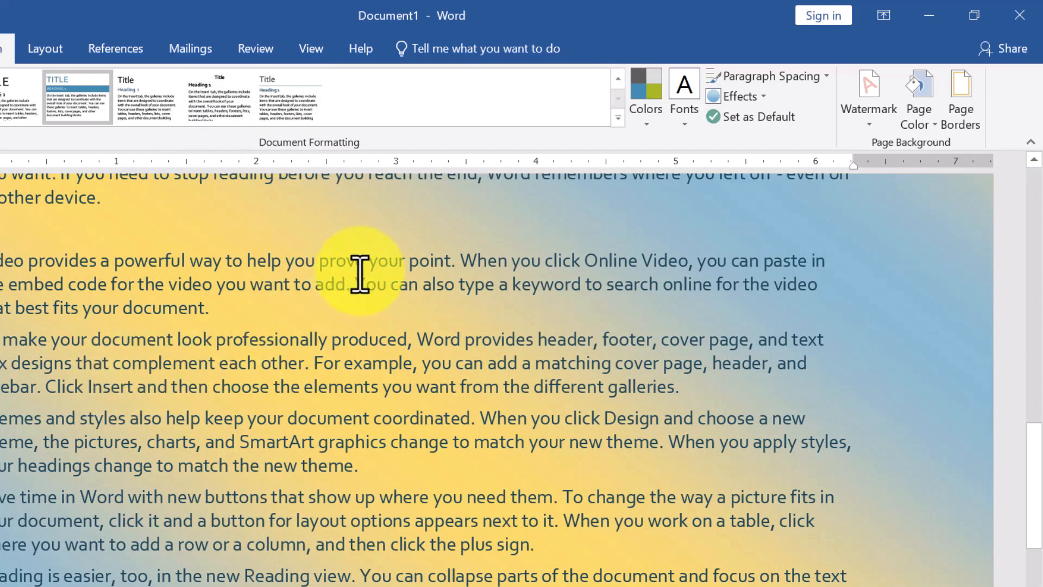
scroll(396, 262, down, 6)
scroll(376, 279, up, 6)
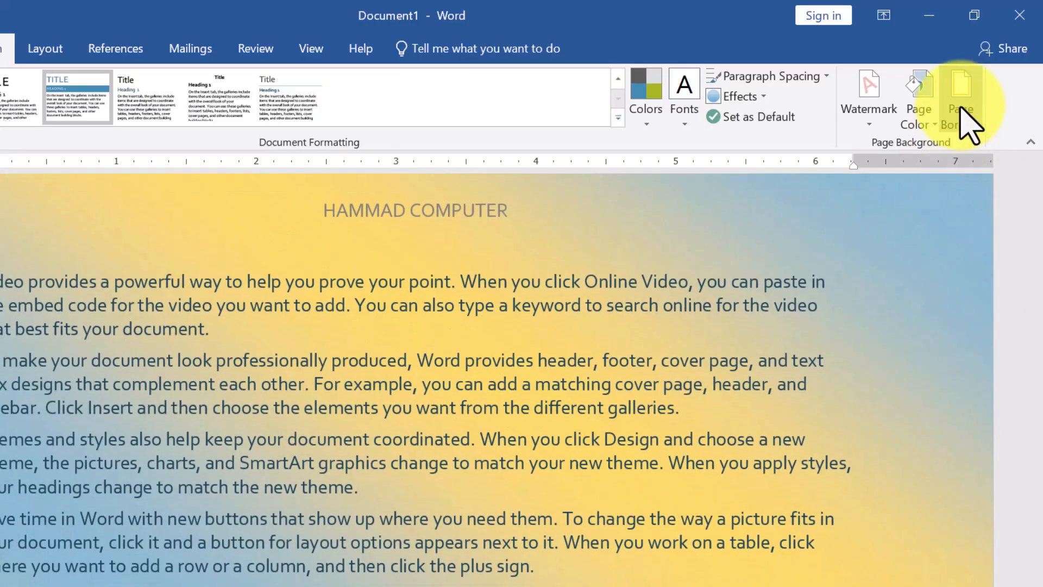
Try the Daybreak and Nightfall preset gradients, and apply the Desert preset with horizontal shading as the page background.
click(923, 124)
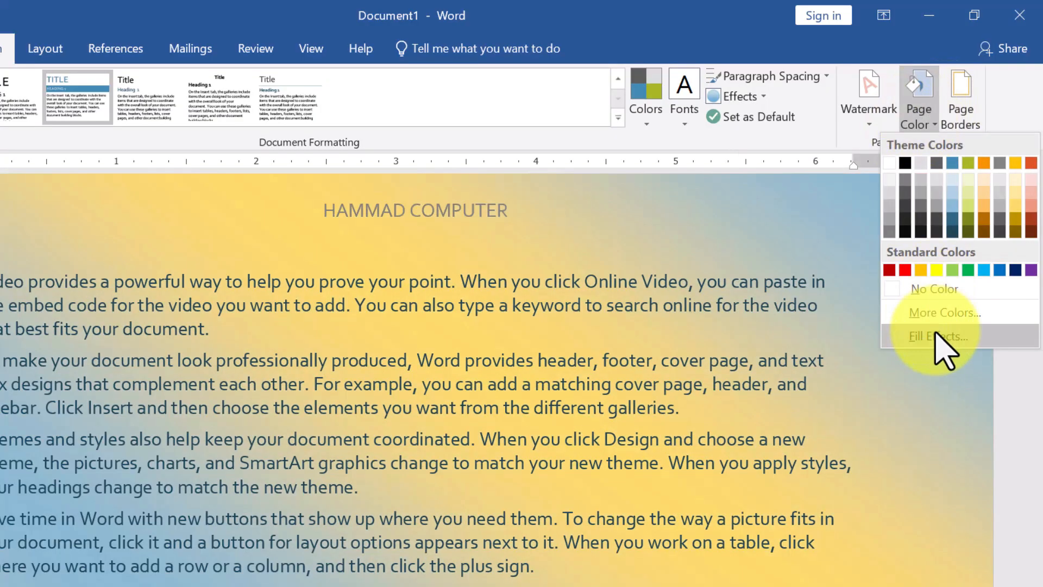
click(936, 334)
click(258, 214)
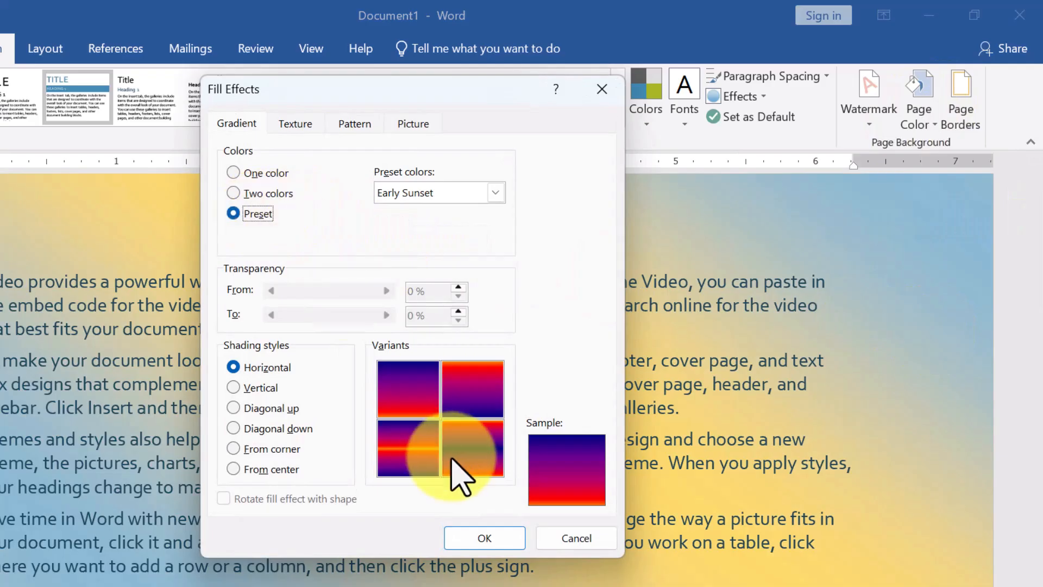
click(495, 192)
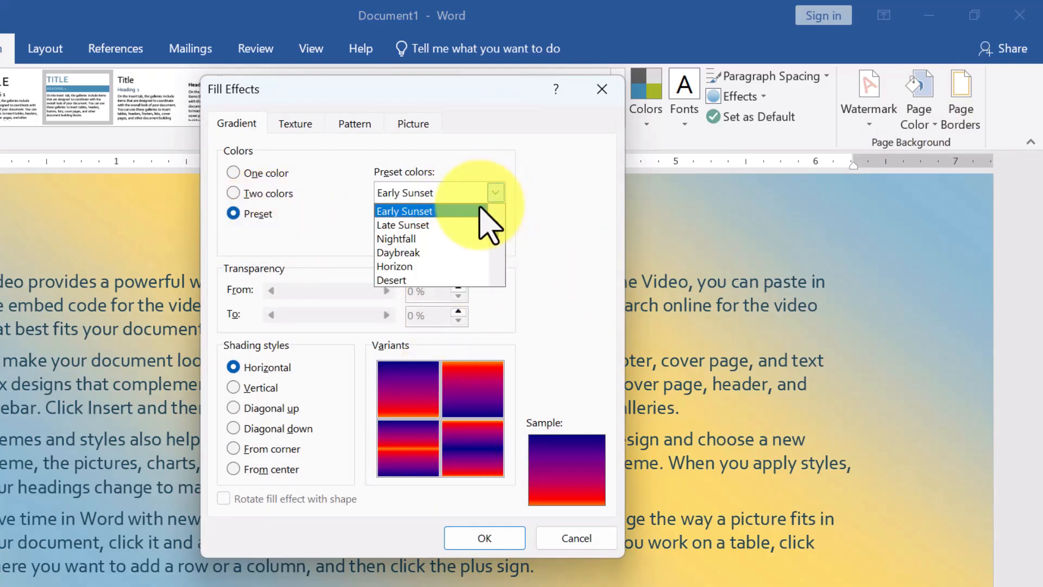
click(443, 253)
click(496, 192)
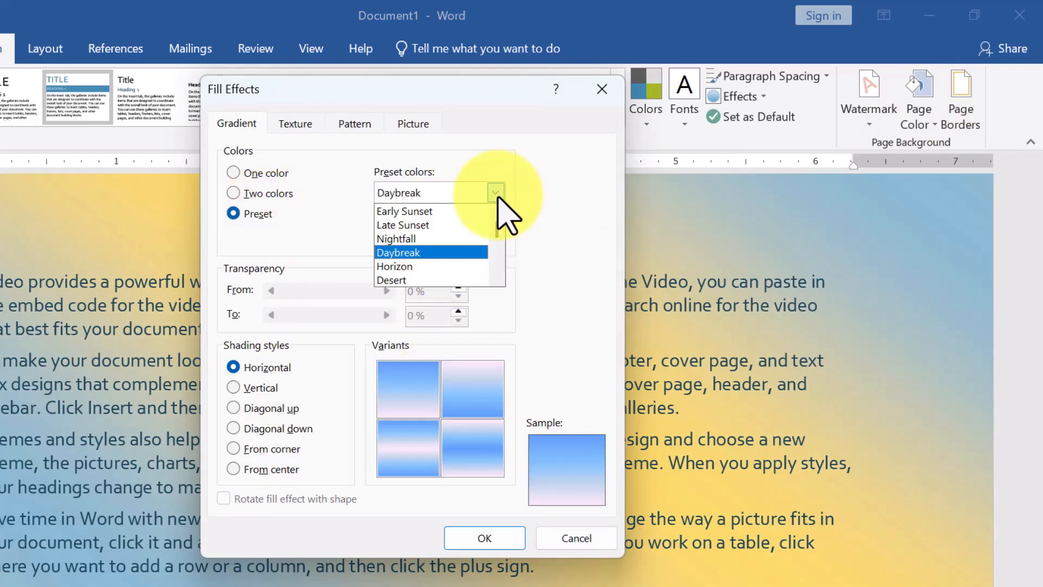
click(427, 239)
click(496, 192)
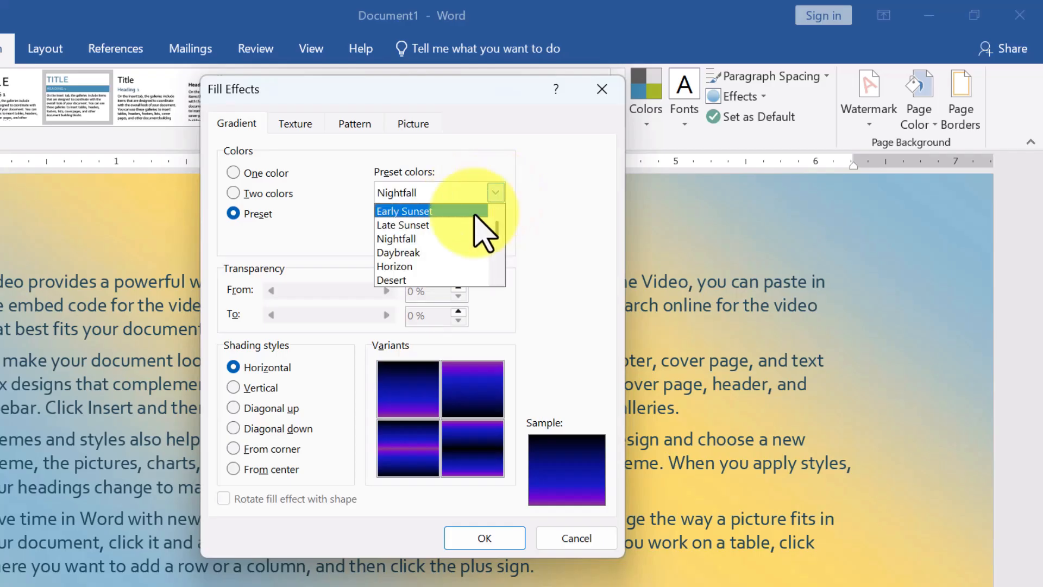
click(433, 279)
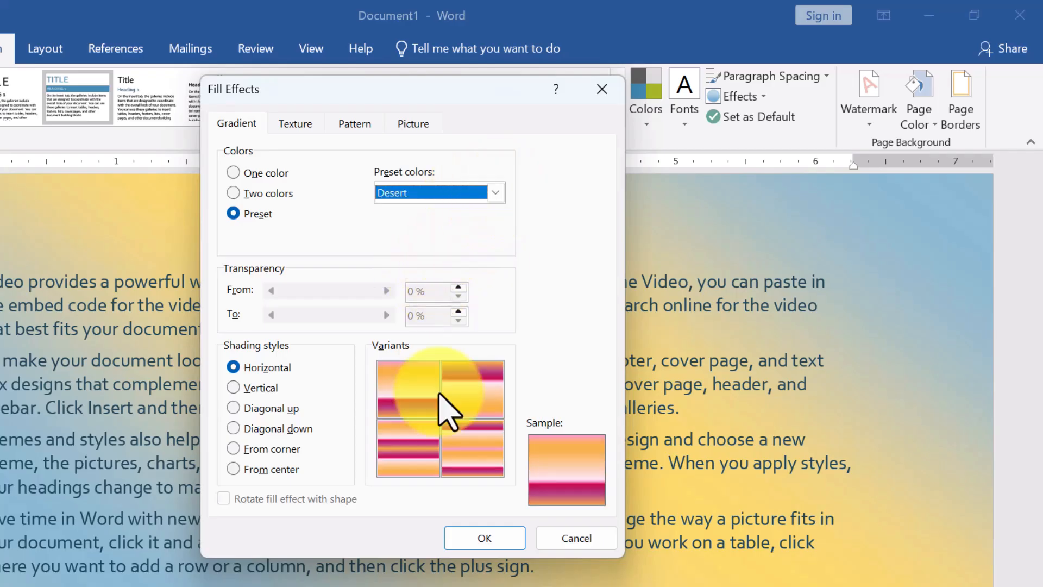
click(481, 540)
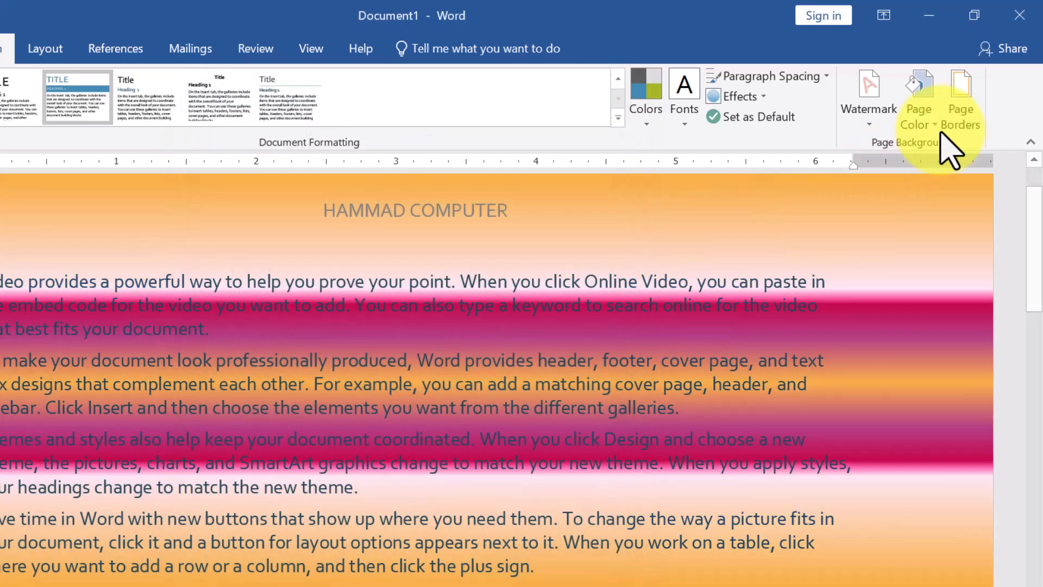
Remove the page background color and delete the text in the page header.
click(920, 126)
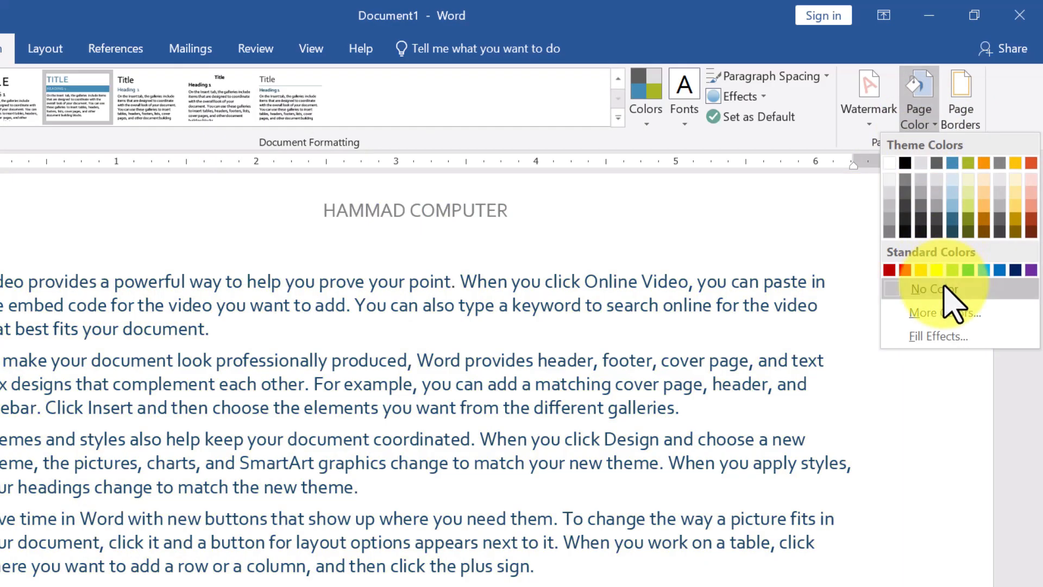
click(945, 290)
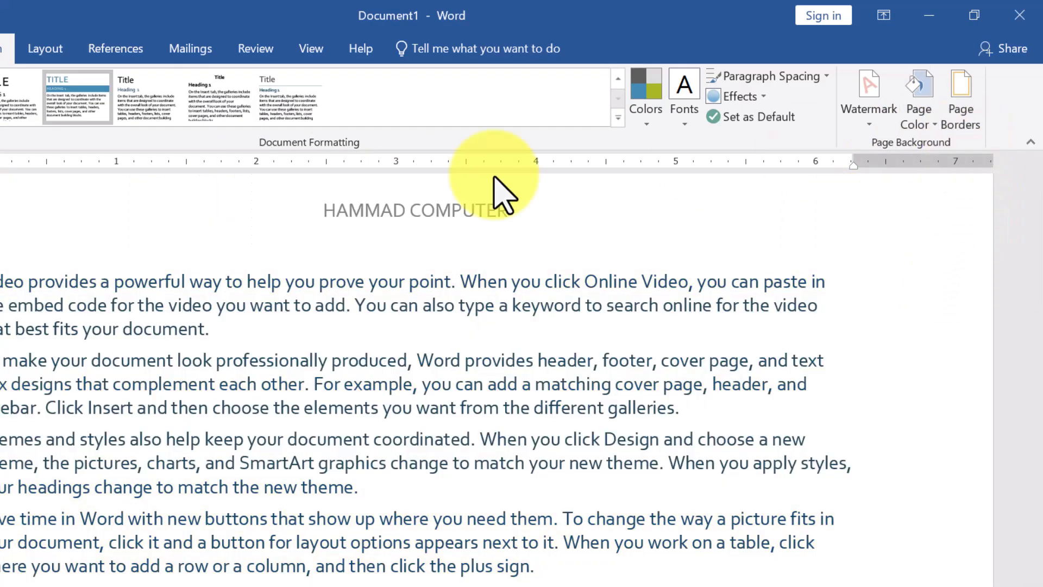
double_click(531, 205)
triple_click(531, 205)
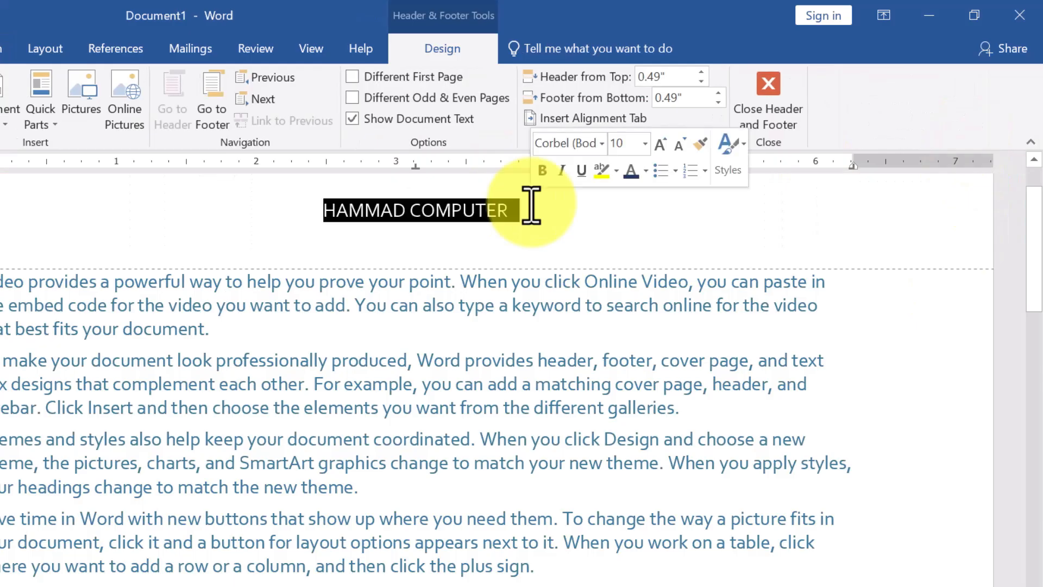
key(Delete)
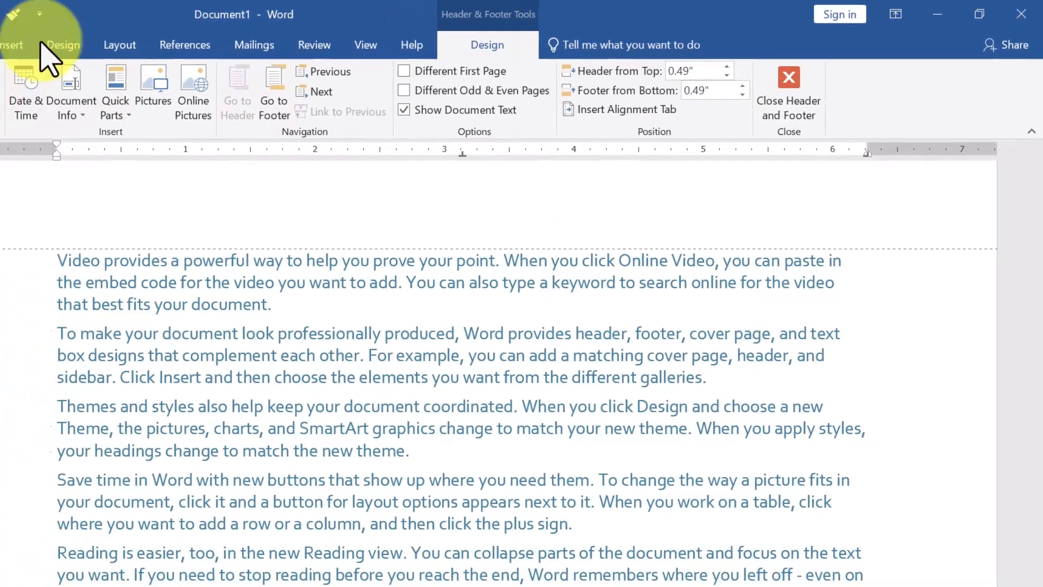
Apply a 3 pt solid Box page border in the automatic color to the whole document, and leave header editing.
click(110, 42)
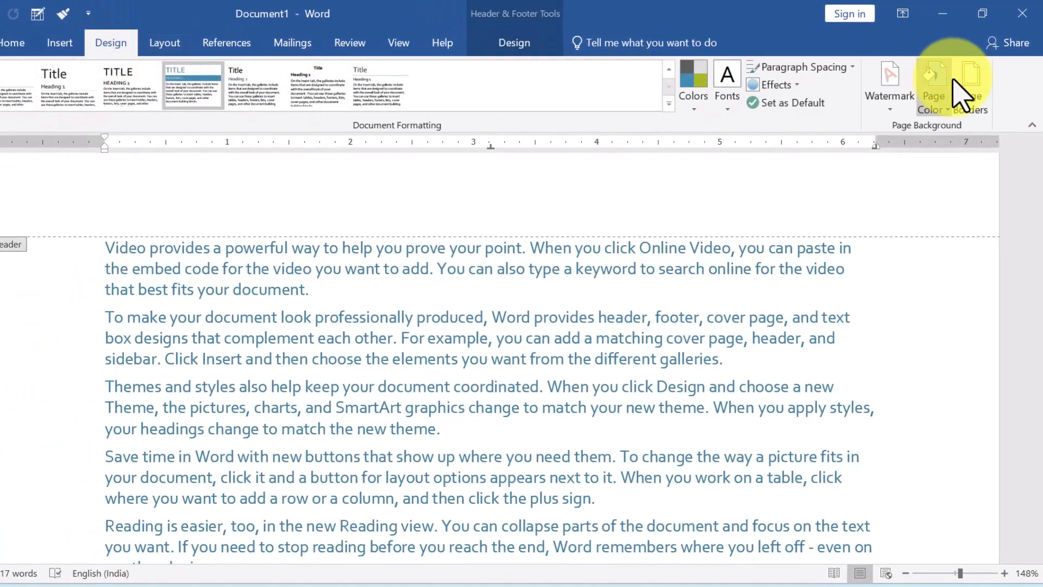
click(978, 98)
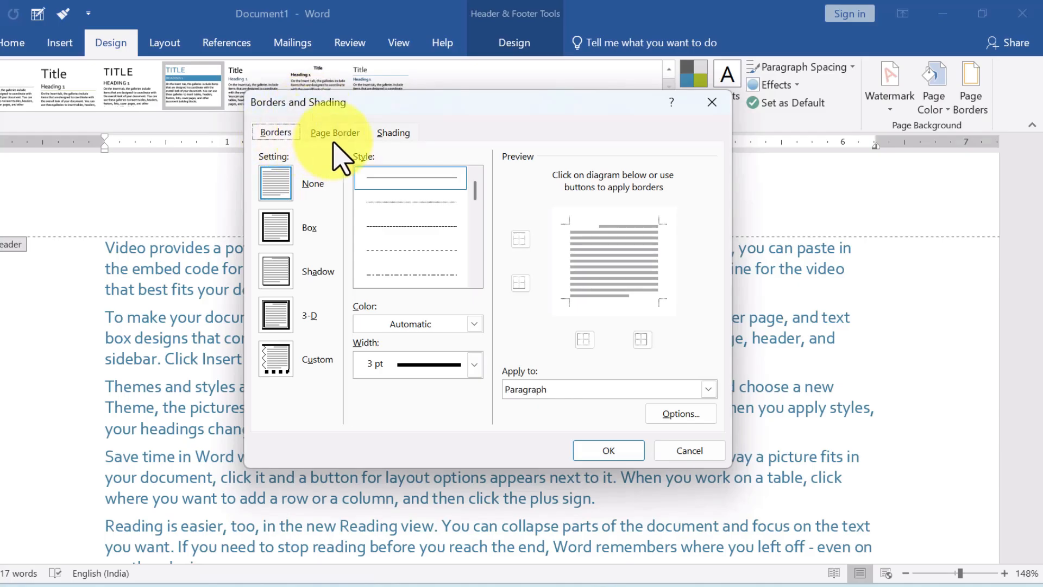
click(395, 135)
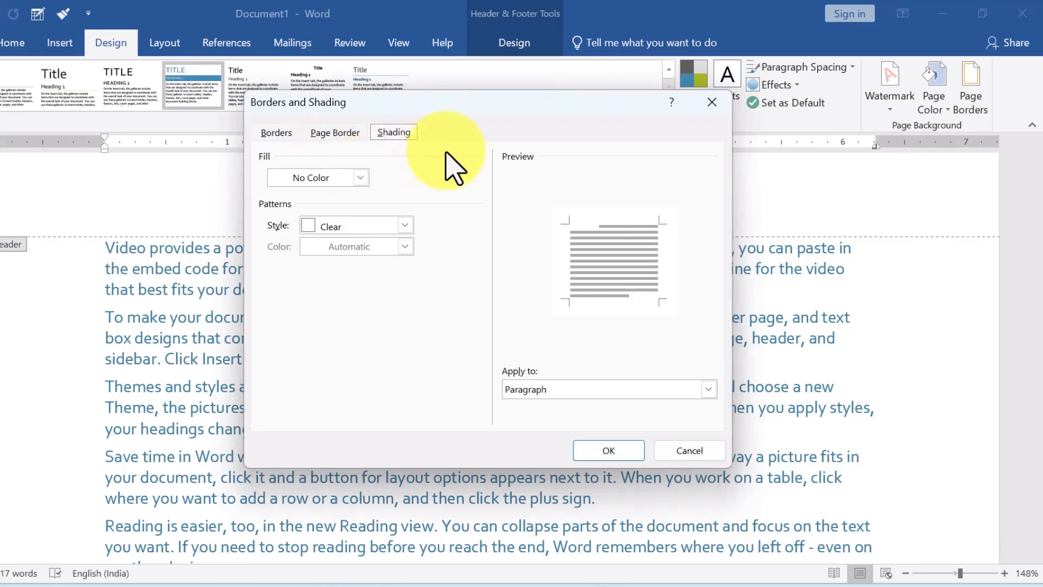
click(334, 133)
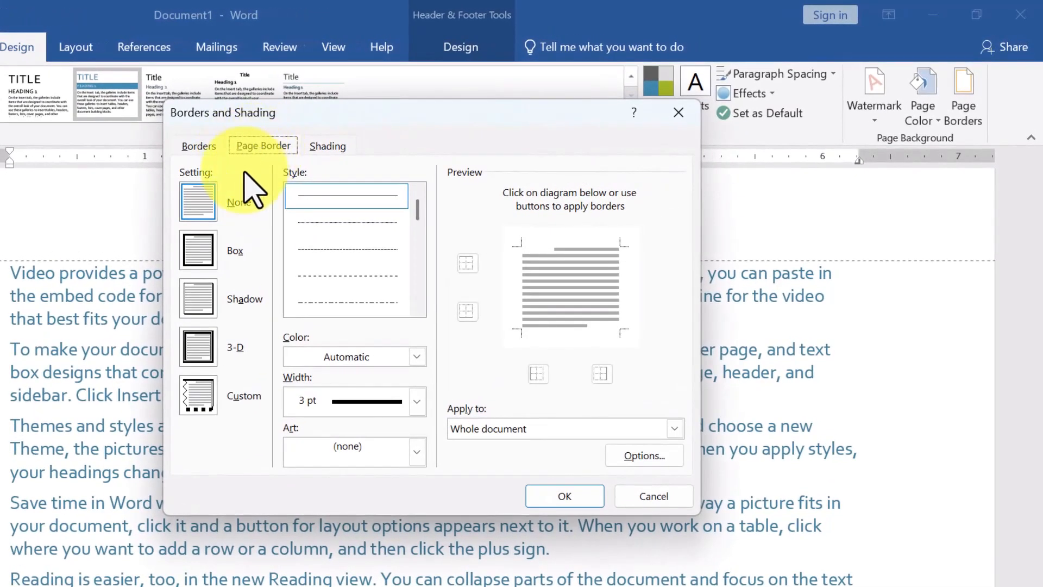
click(199, 264)
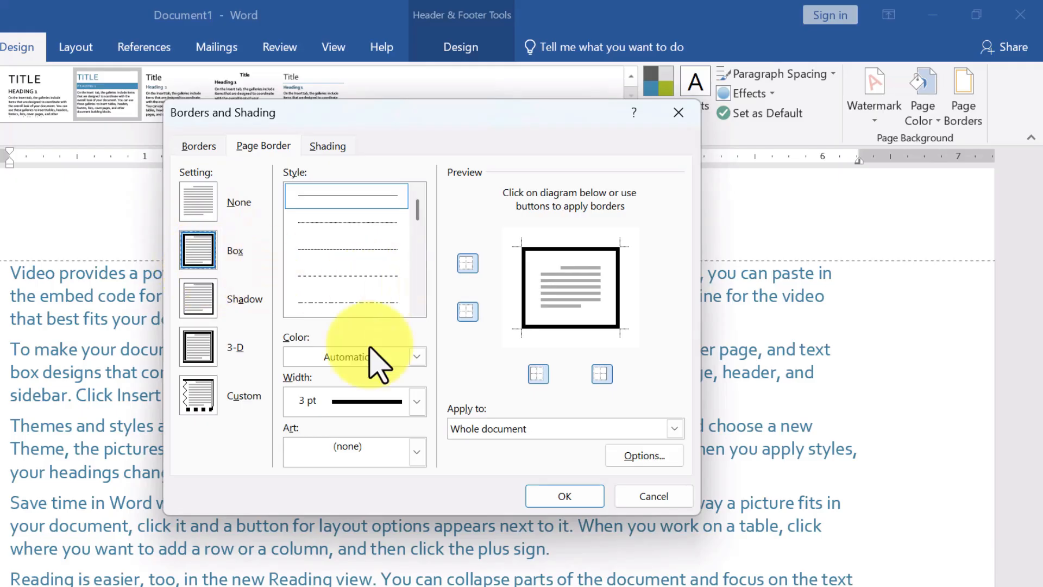
click(567, 499)
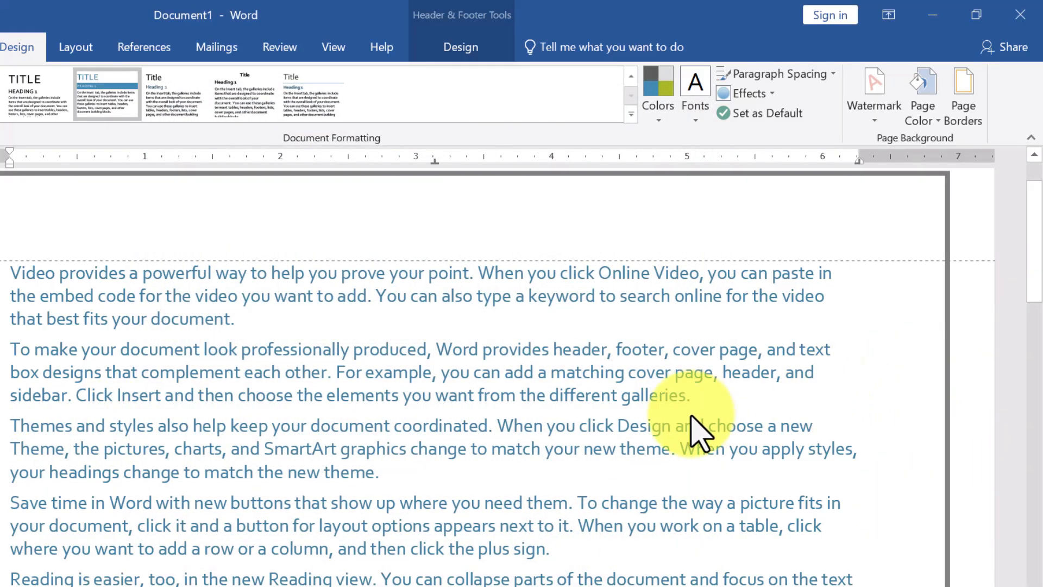
double_click(699, 431)
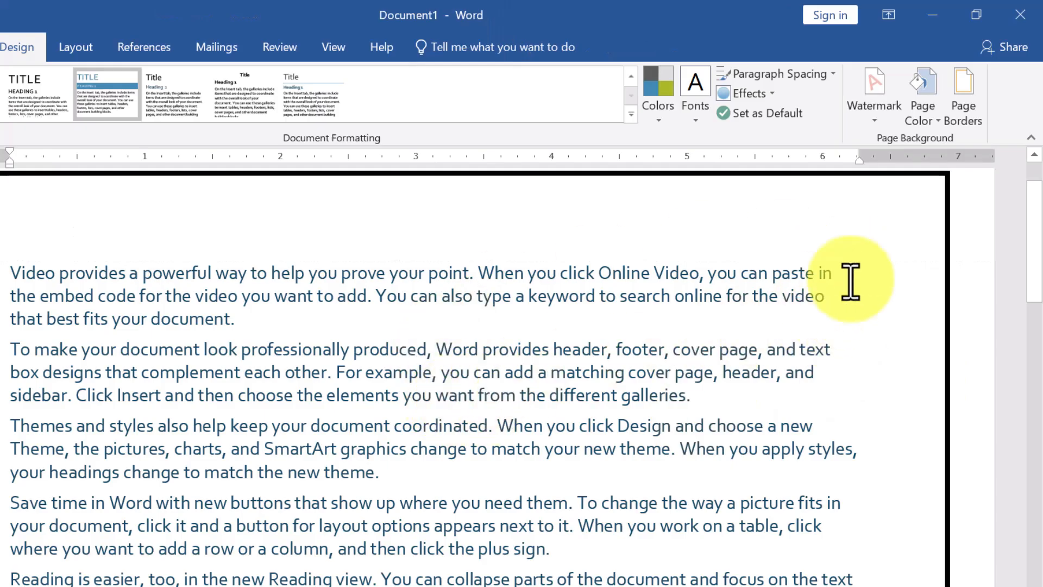
Set up a 3-D page border in dark green, trying a 6 pt width and settling on 3 pt.
click(950, 122)
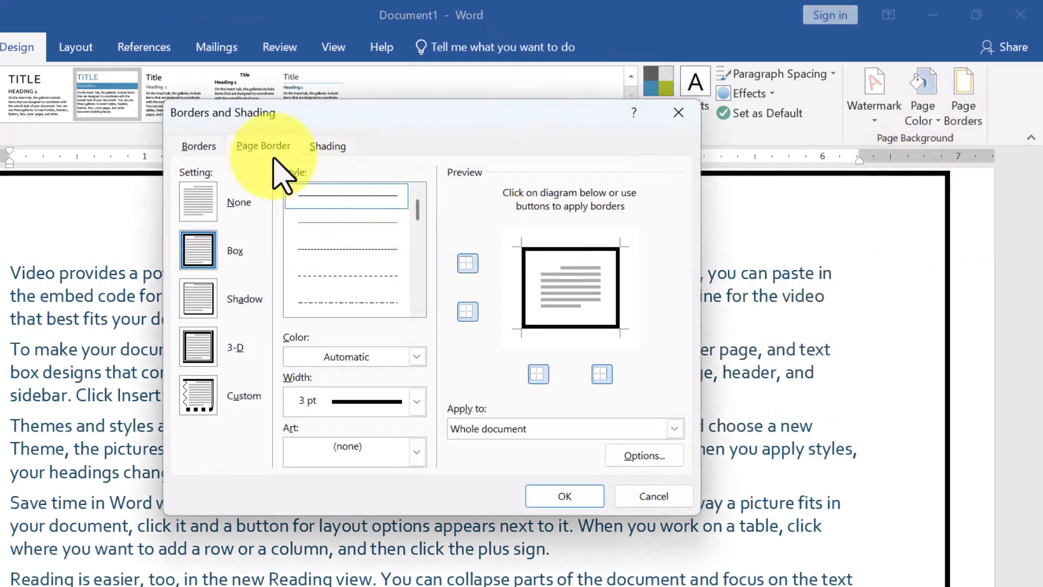
click(217, 308)
click(198, 345)
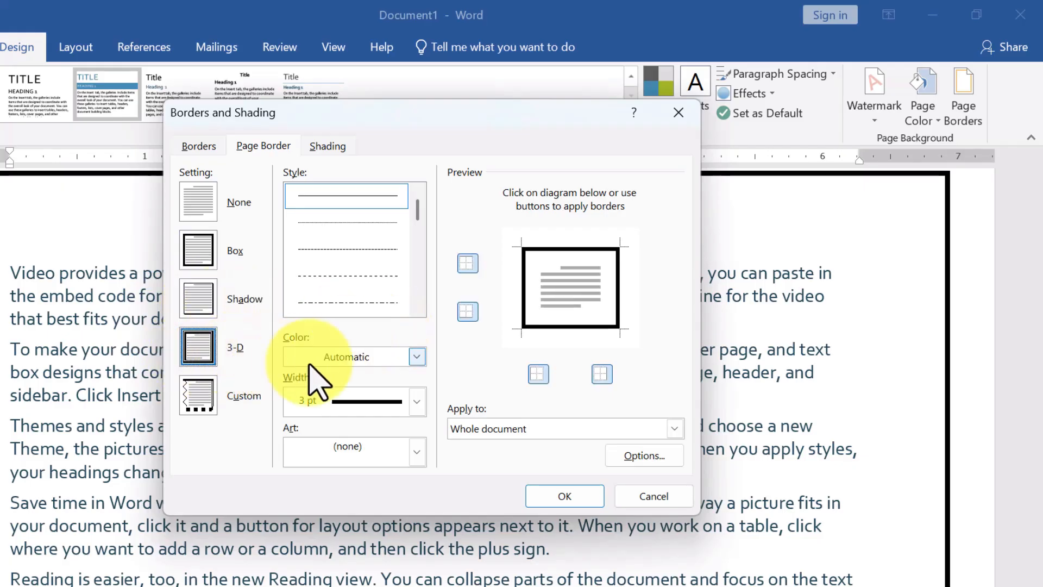
click(399, 363)
click(369, 482)
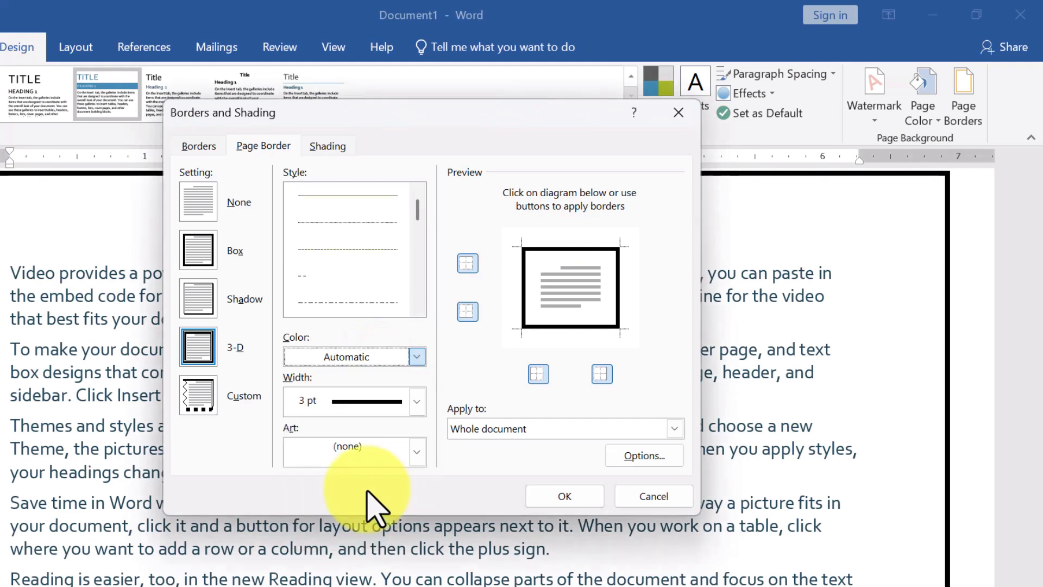
click(303, 410)
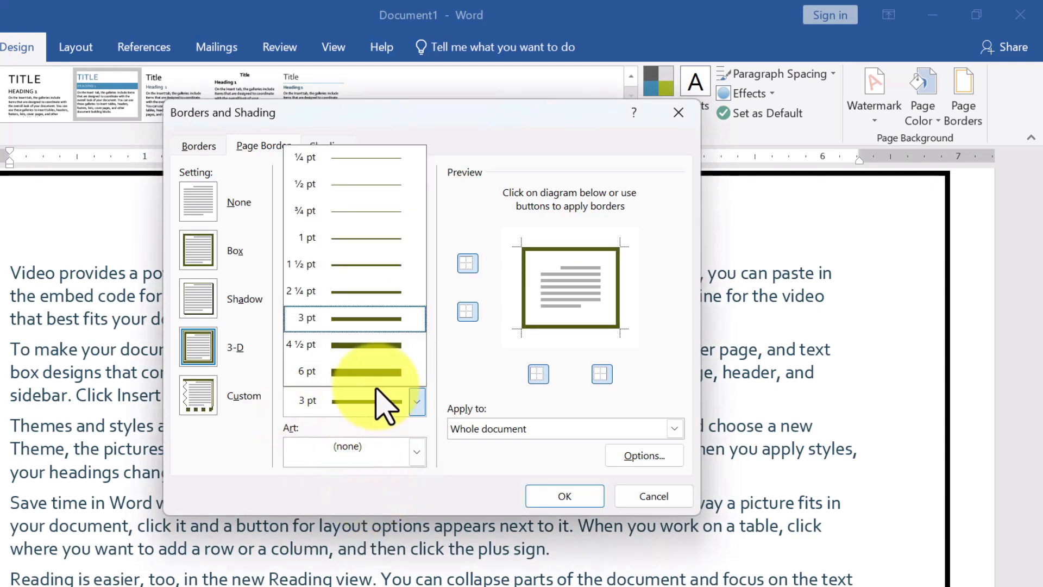
click(367, 375)
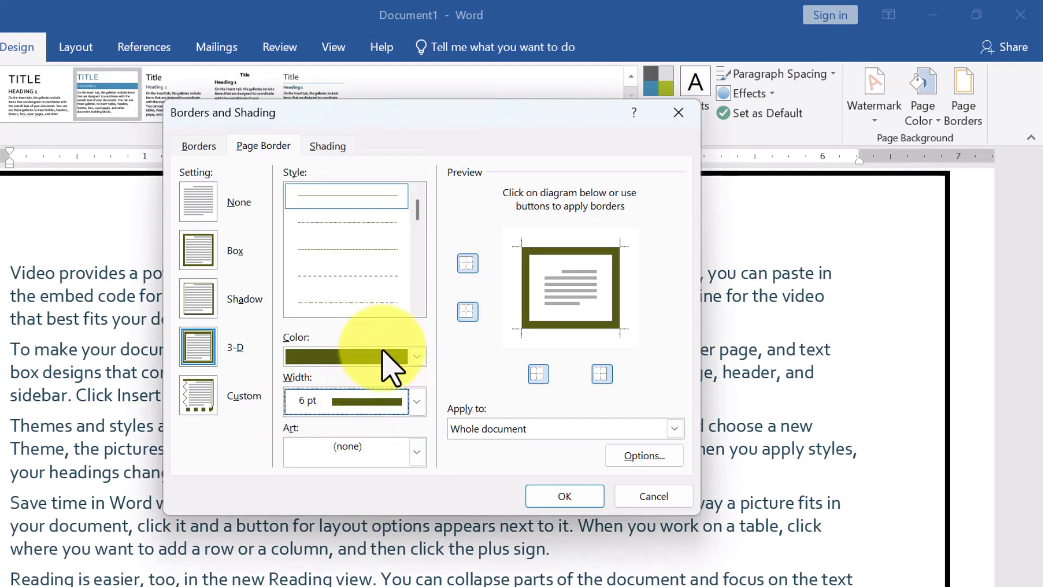
click(417, 403)
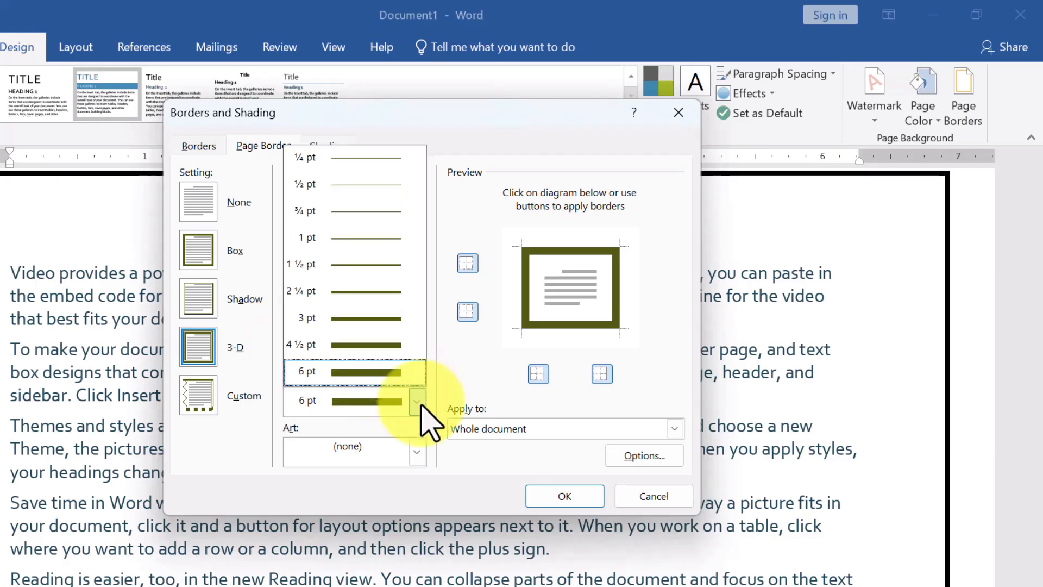
click(343, 318)
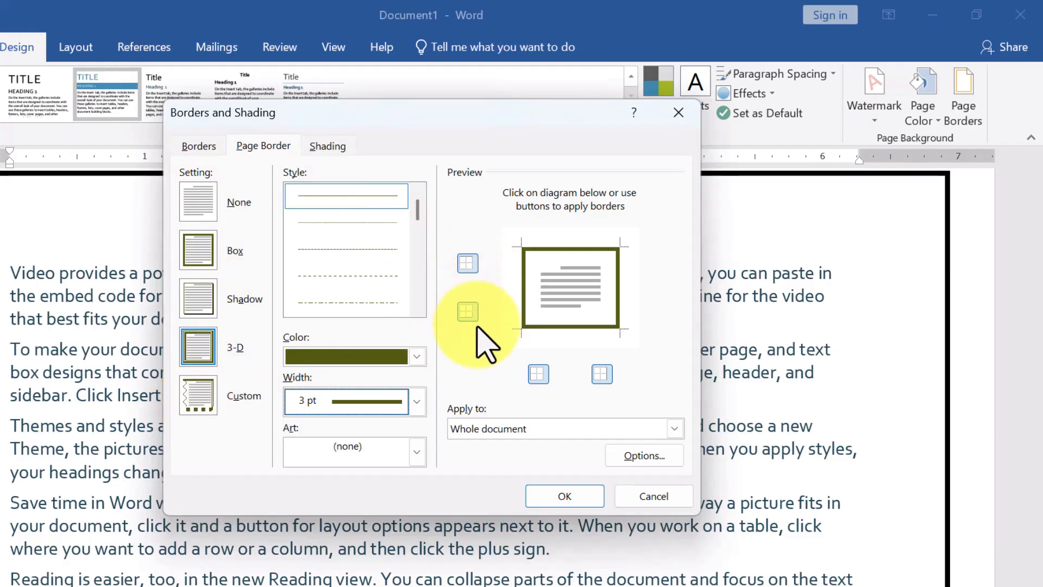
Try removing the top, bottom and left sides of the page border in the preview, and restore the full frame.
click(467, 263)
click(467, 312)
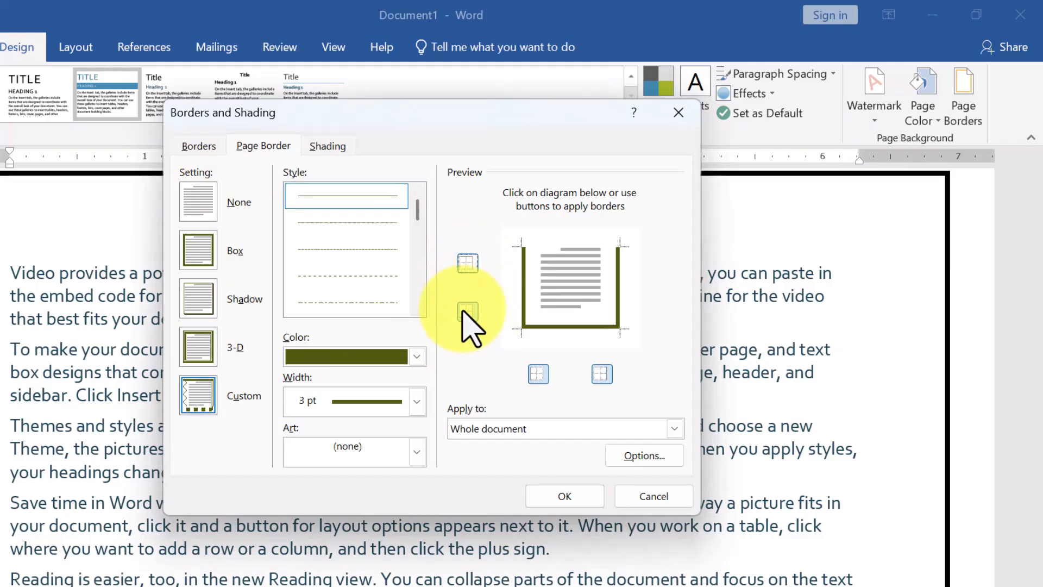
click(540, 375)
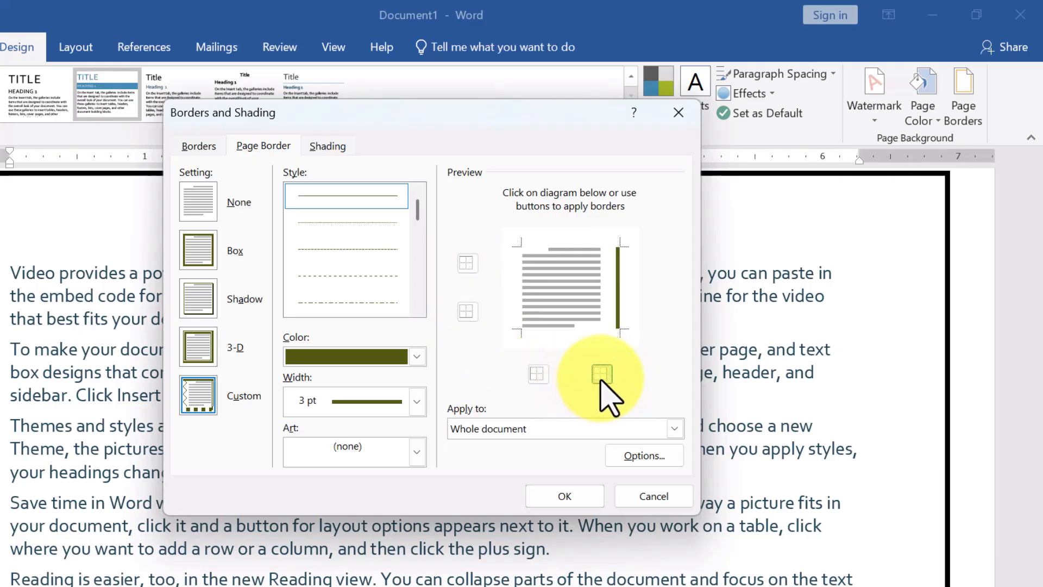
click(539, 374)
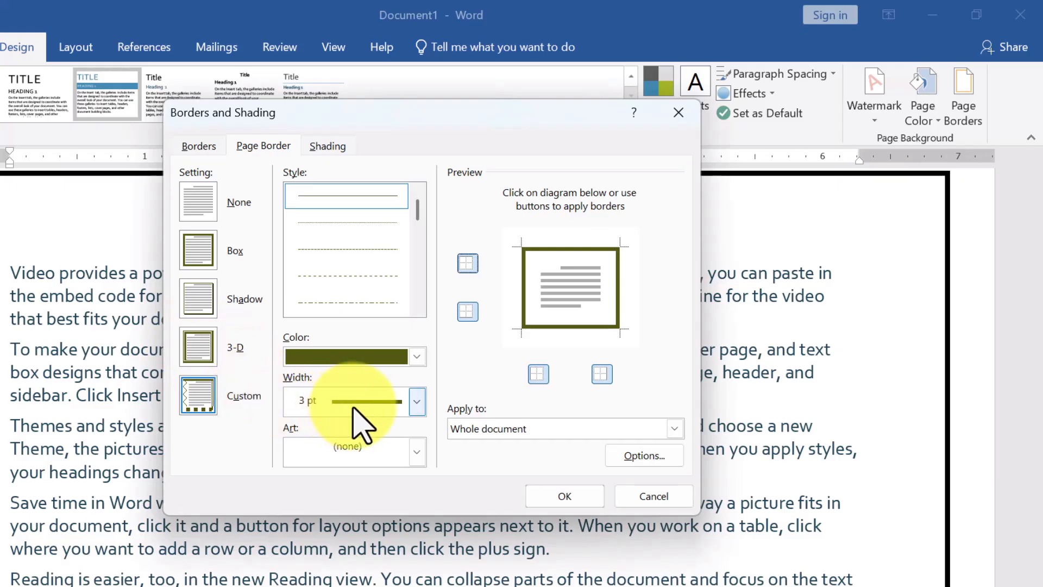
Try limiting the page border to This section, and set its scope back to Whole document.
click(455, 428)
click(500, 460)
click(505, 427)
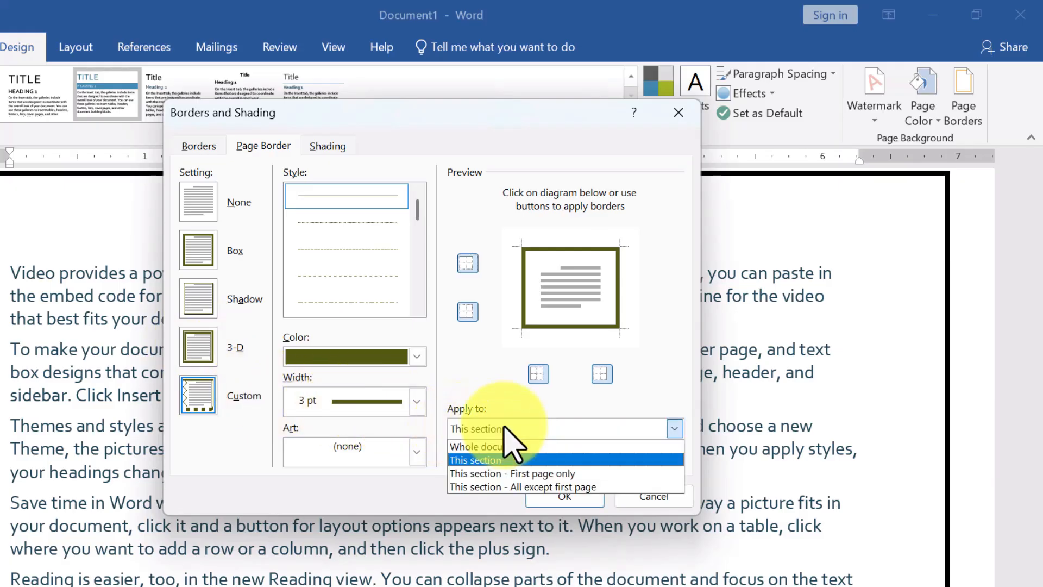
click(505, 427)
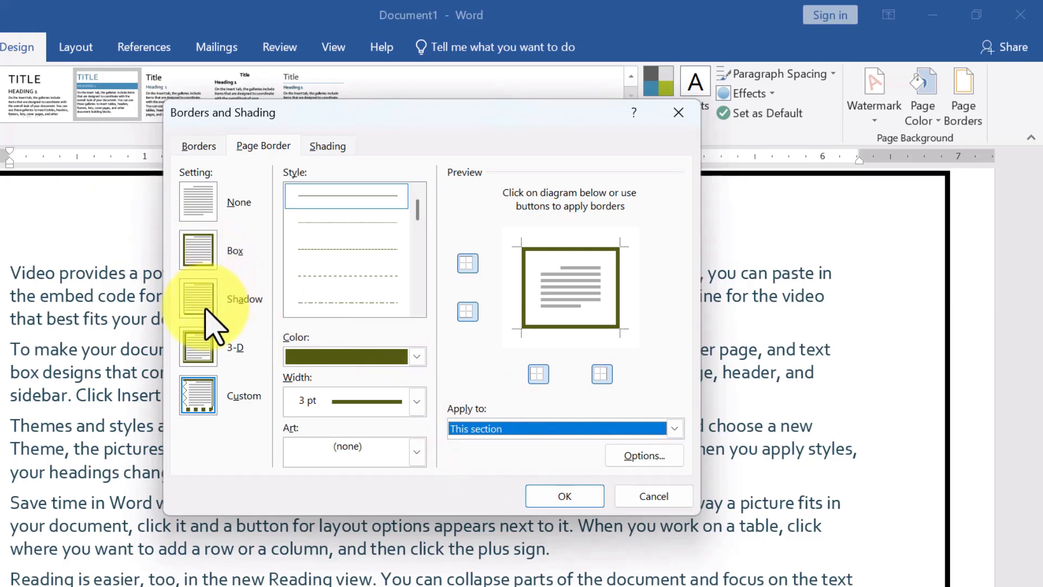
click(479, 433)
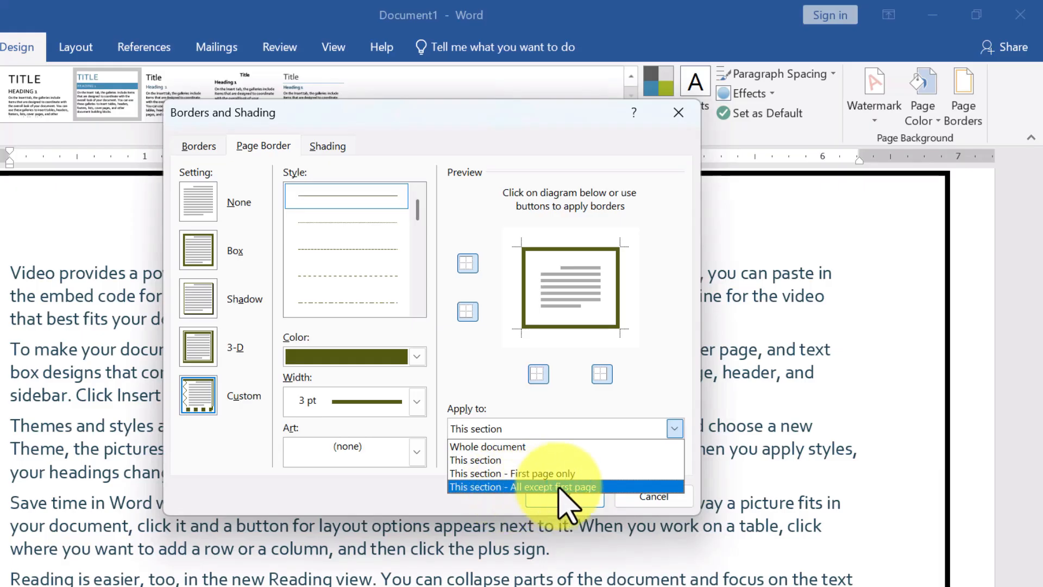
click(496, 447)
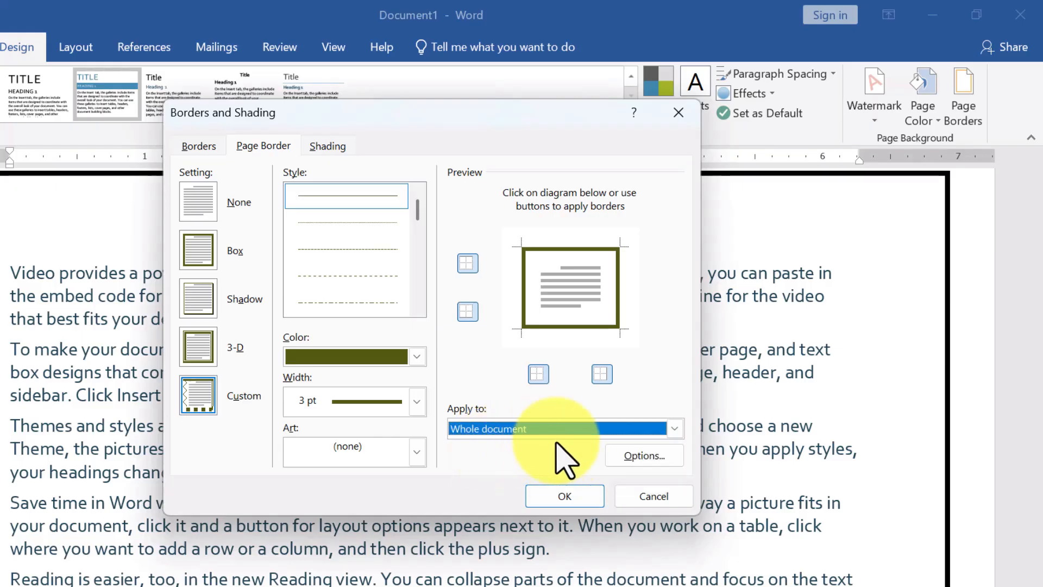
Change the page border to the Shadow setting in light blue and apply it to the document.
click(197, 299)
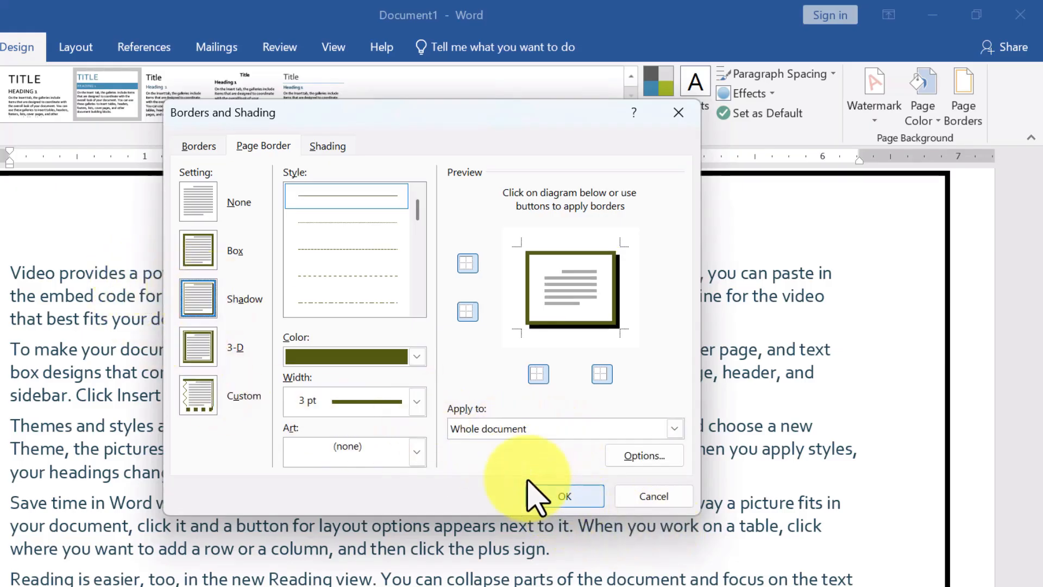
click(416, 357)
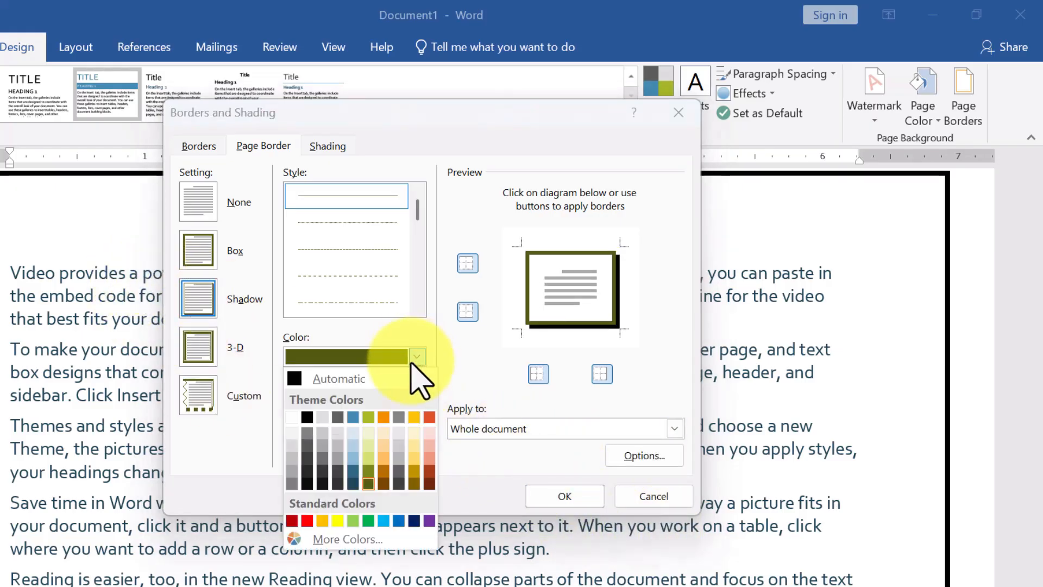
click(361, 465)
click(581, 499)
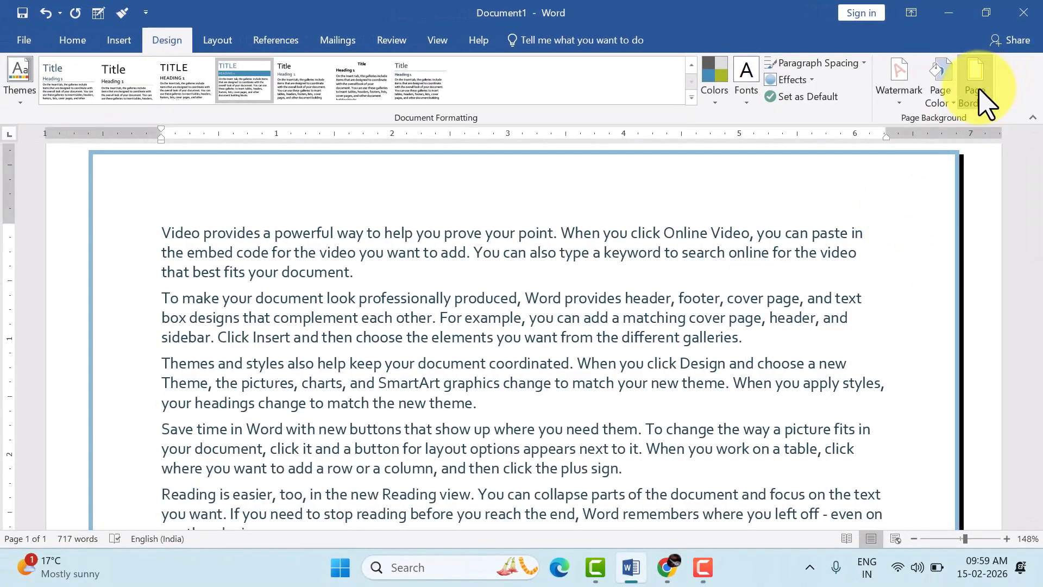
Replace the page border with the red hearts art border and apply it to the whole document.
click(984, 100)
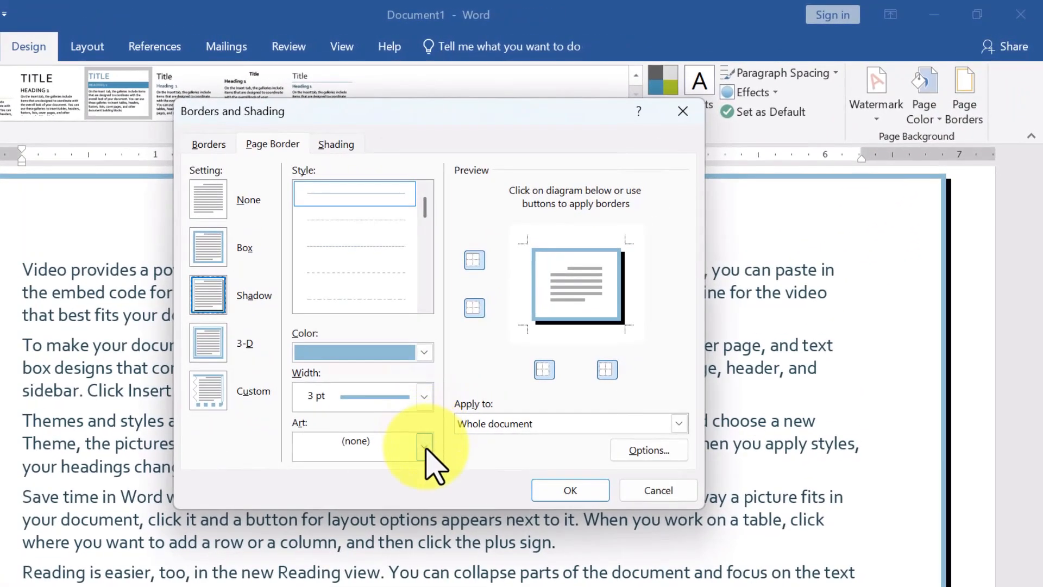
click(486, 402)
scroll(395, 545, down, 3)
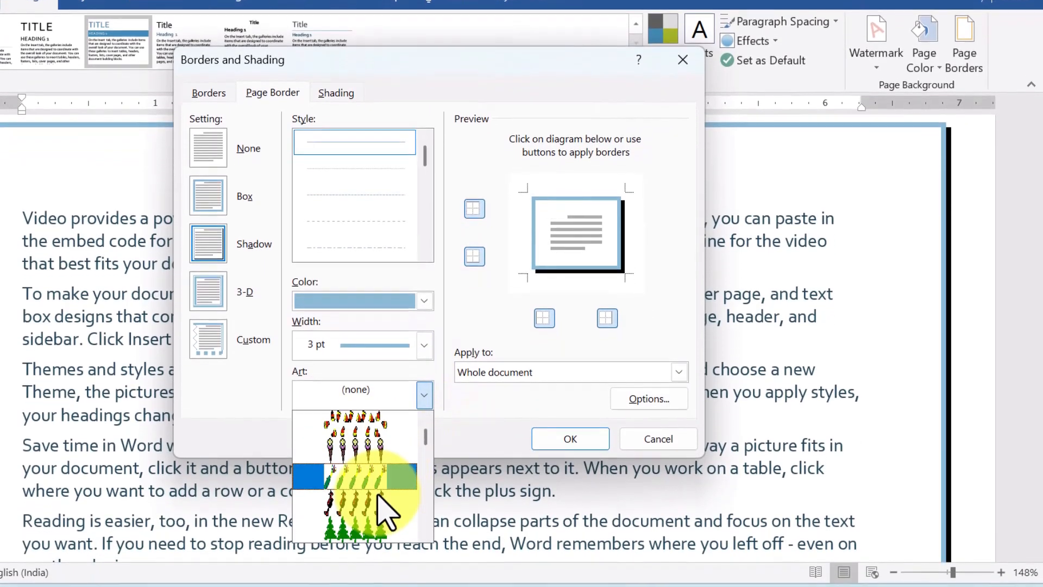
scroll(385, 546, down, 3)
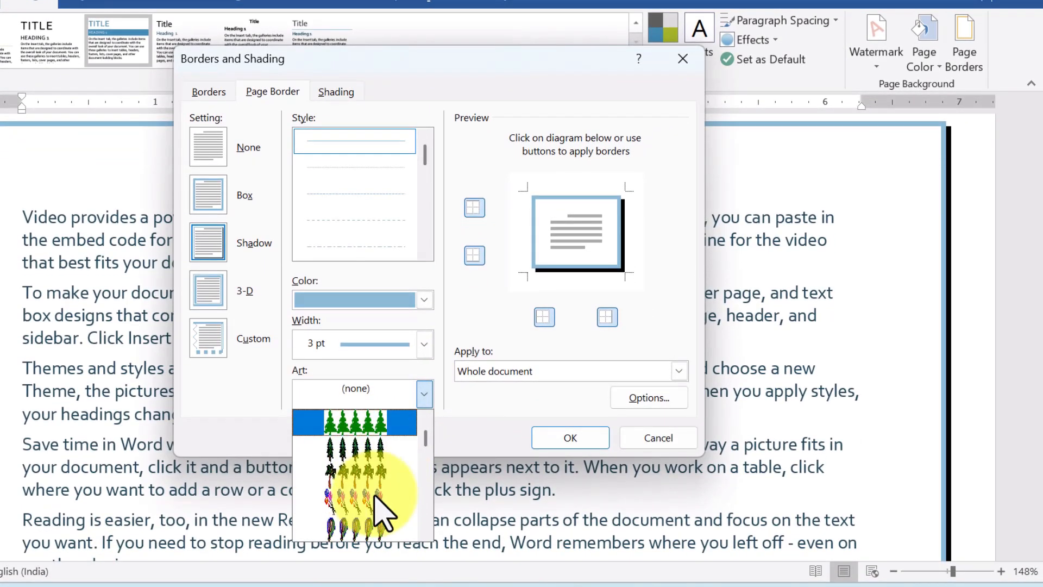
scroll(375, 493, down, 5)
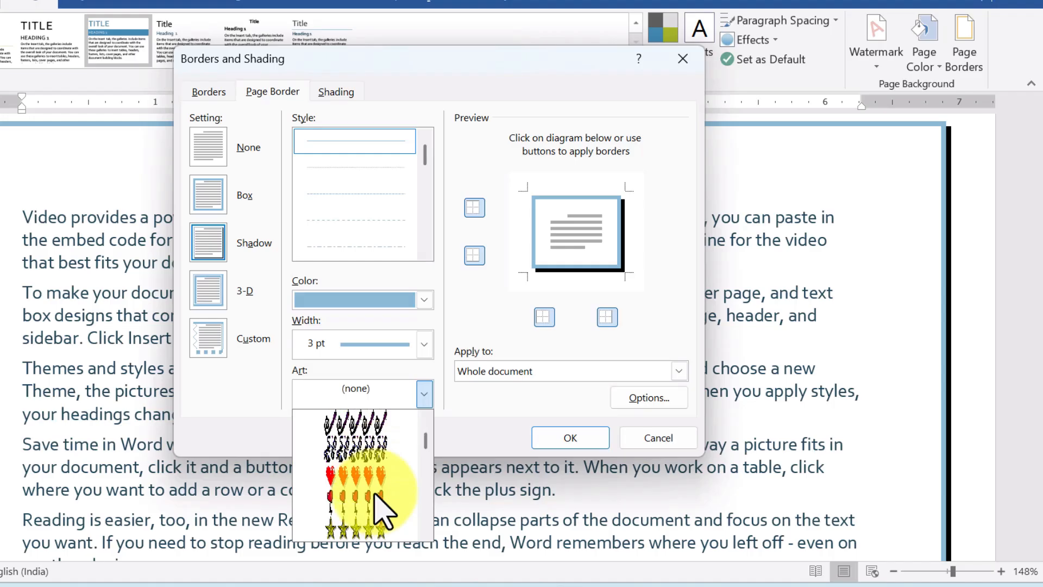
click(375, 475)
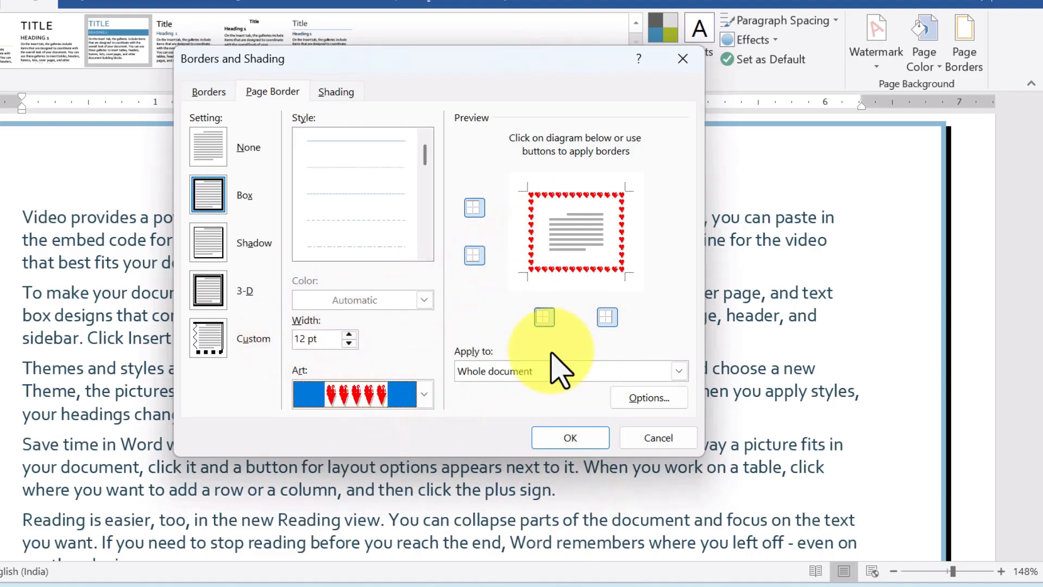
click(553, 437)
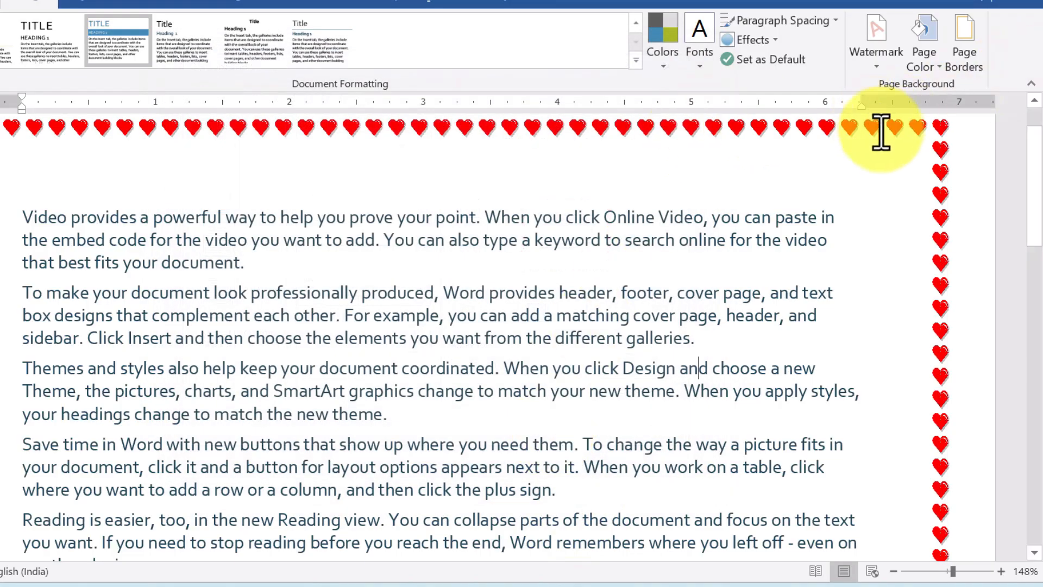
drag(892, 143, 791, 126)
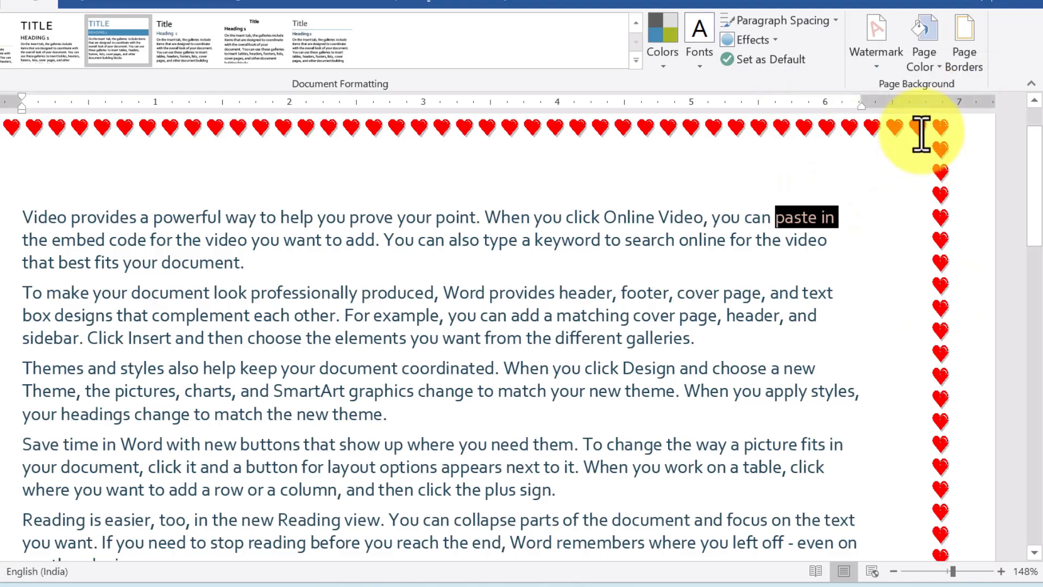
drag(918, 136, 817, 138)
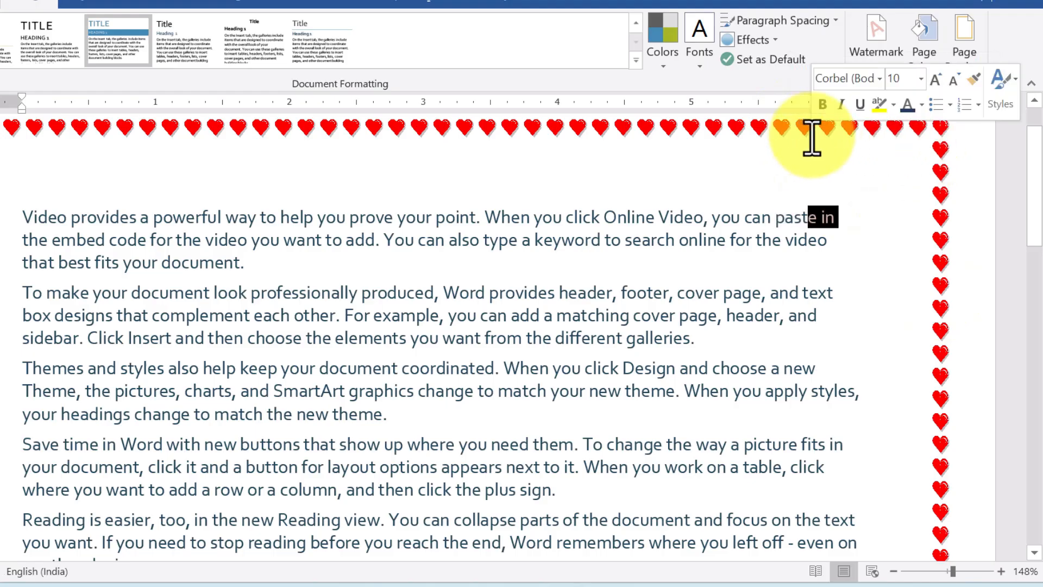
Increase the width of the hearts page border to 30 pt and apply it.
click(967, 49)
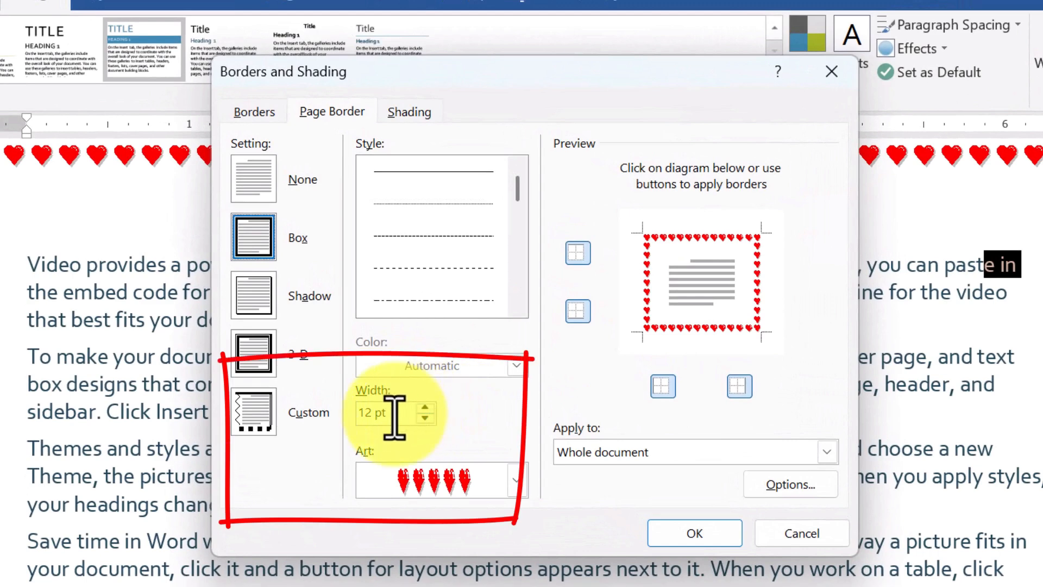
click(425, 409)
click(425, 408)
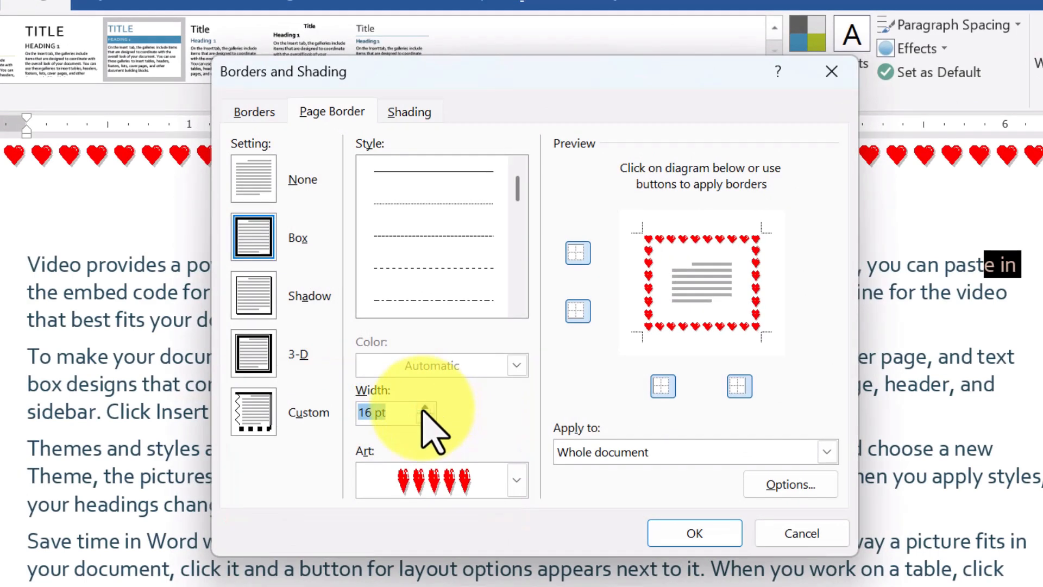
click(425, 408)
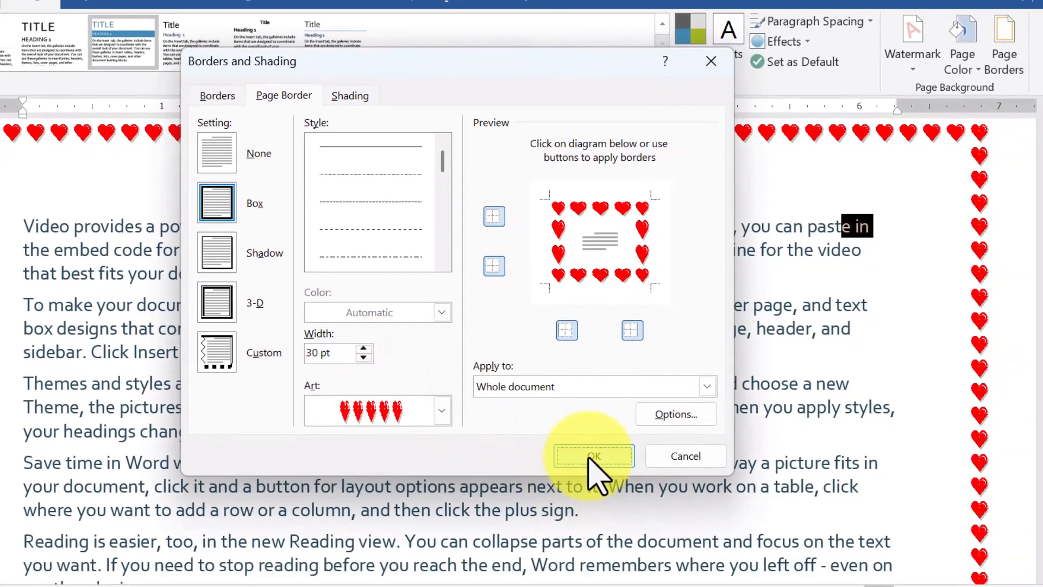
click(593, 457)
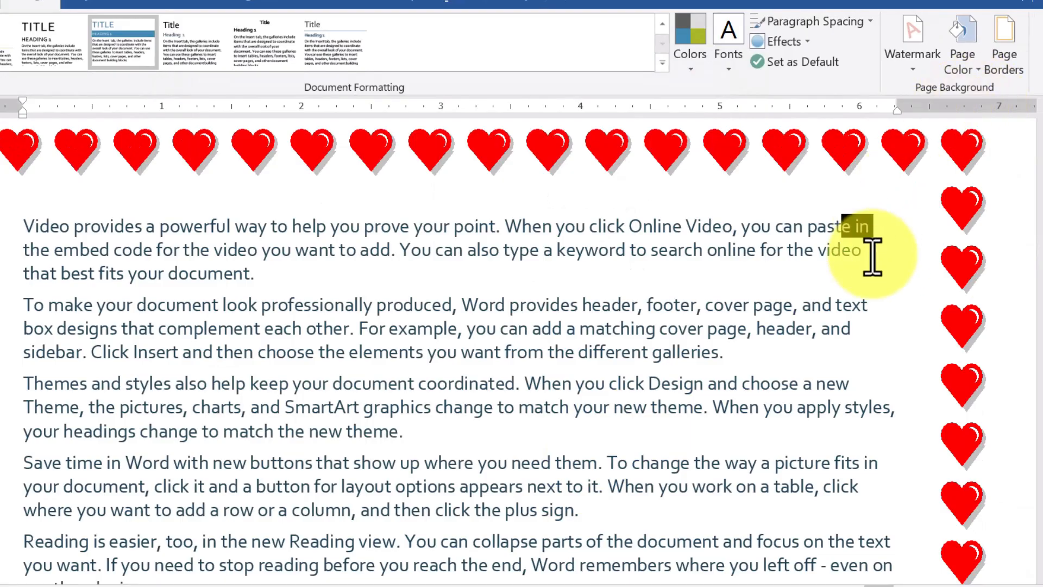
Change the page border art to yellow stars with a 22 pt width and apply it to the whole document.
click(997, 68)
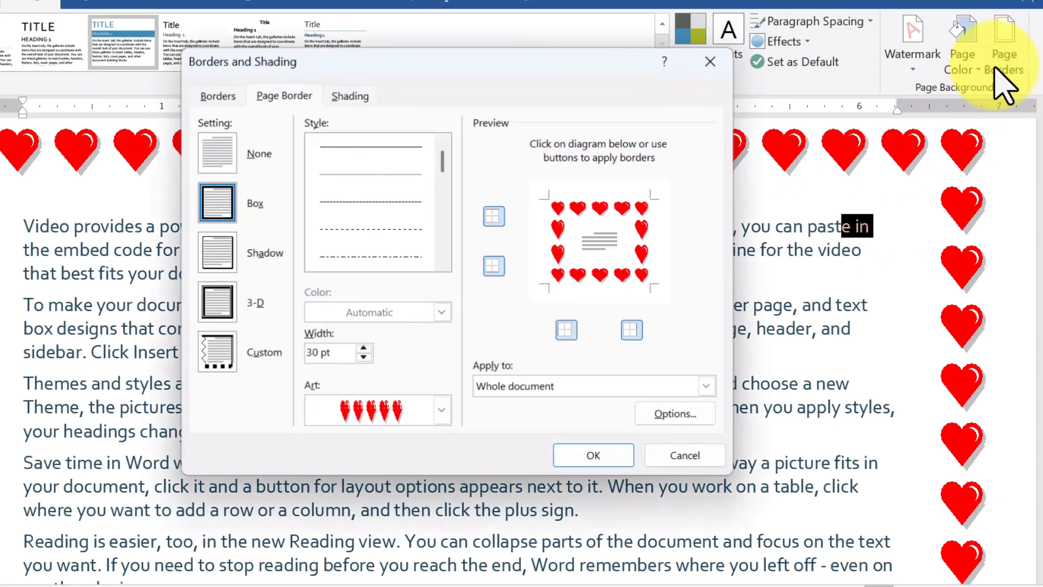
click(441, 411)
scroll(384, 538, down, 2)
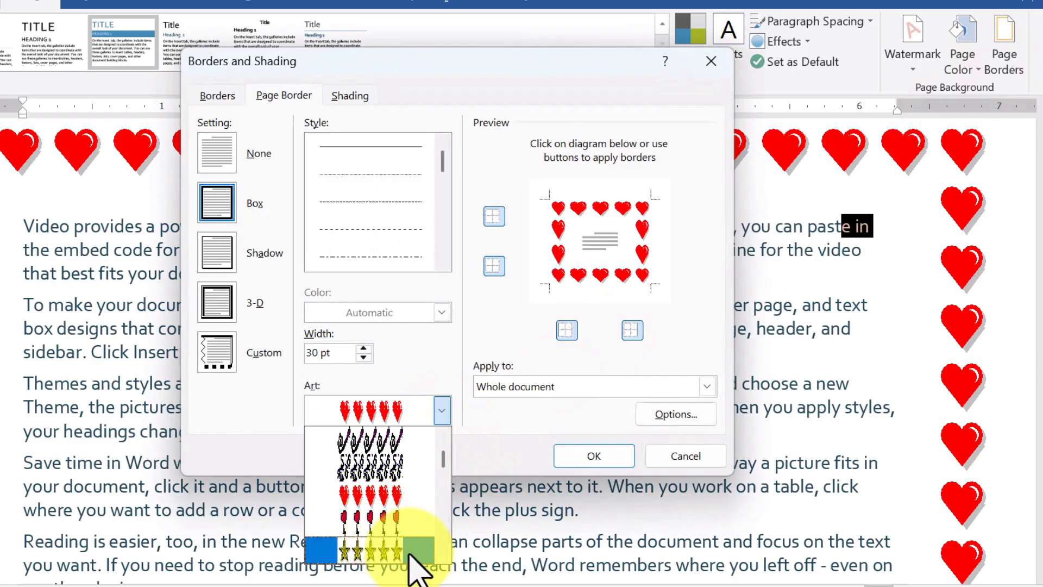
click(407, 548)
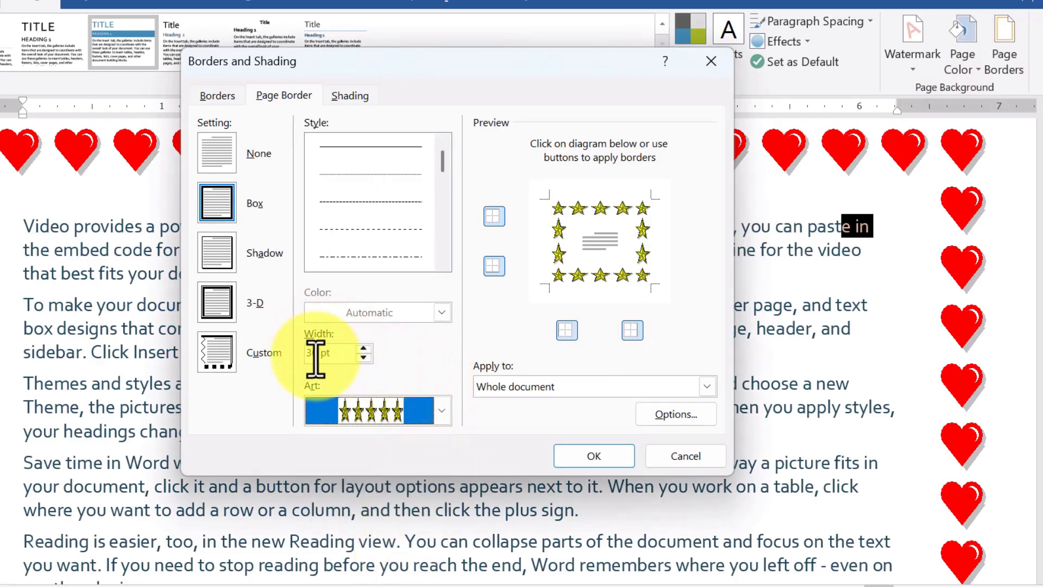
click(363, 357)
click(363, 358)
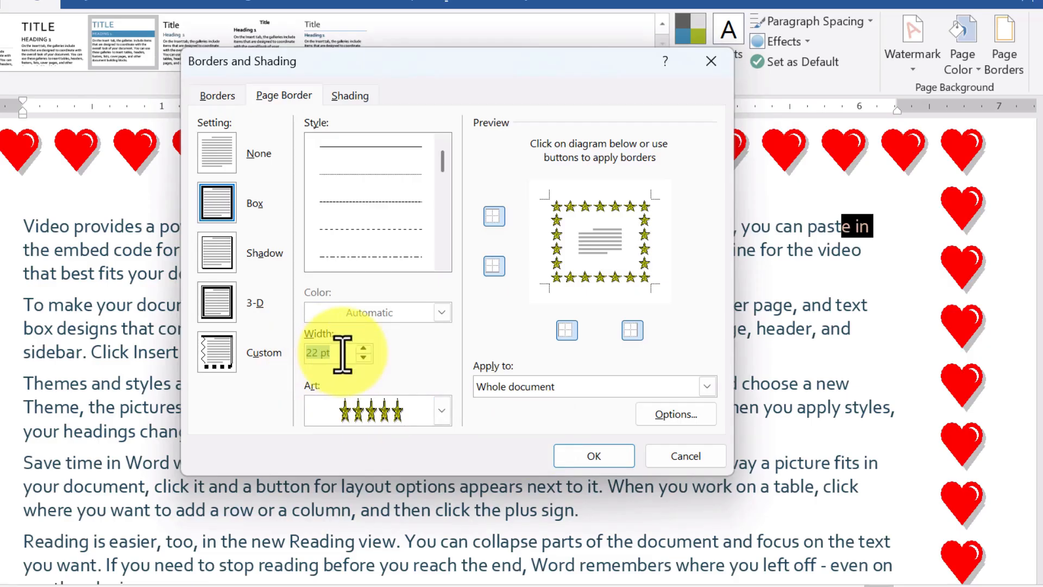
click(573, 453)
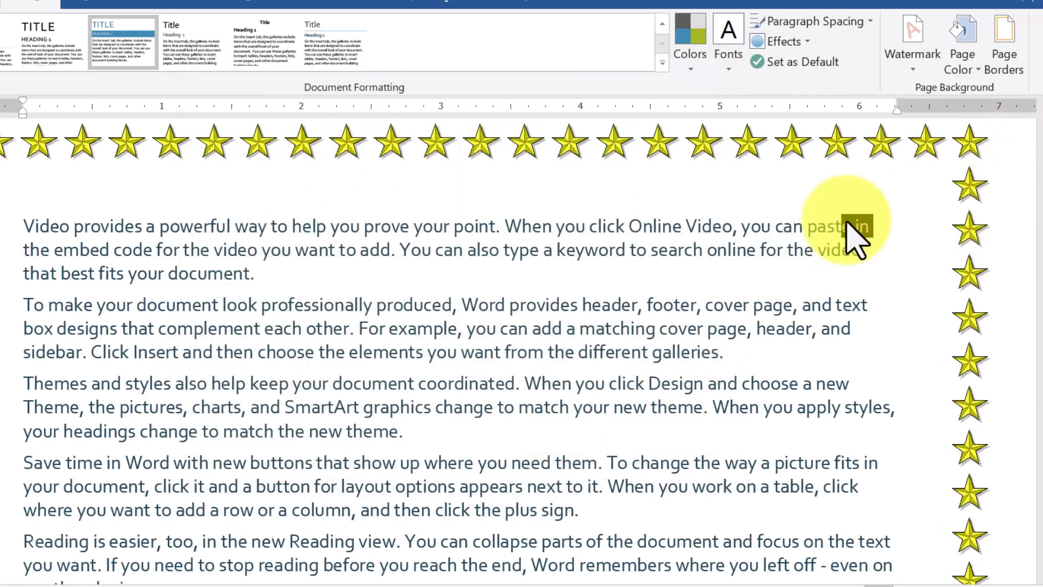
Change the page border art to pink roses with a 31 pt width and apply it to the whole document.
click(998, 66)
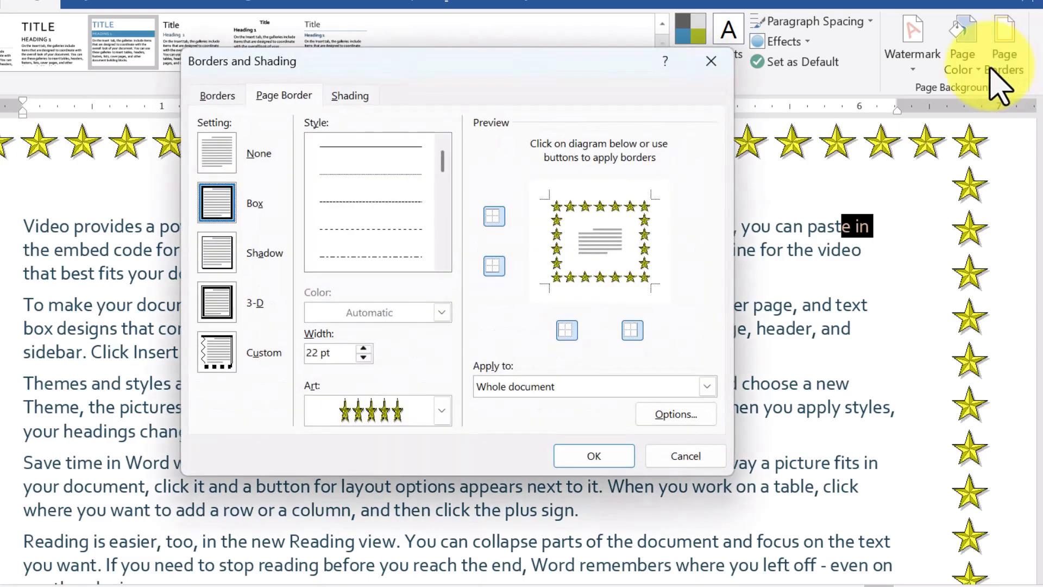
click(442, 410)
scroll(407, 467, down, 10)
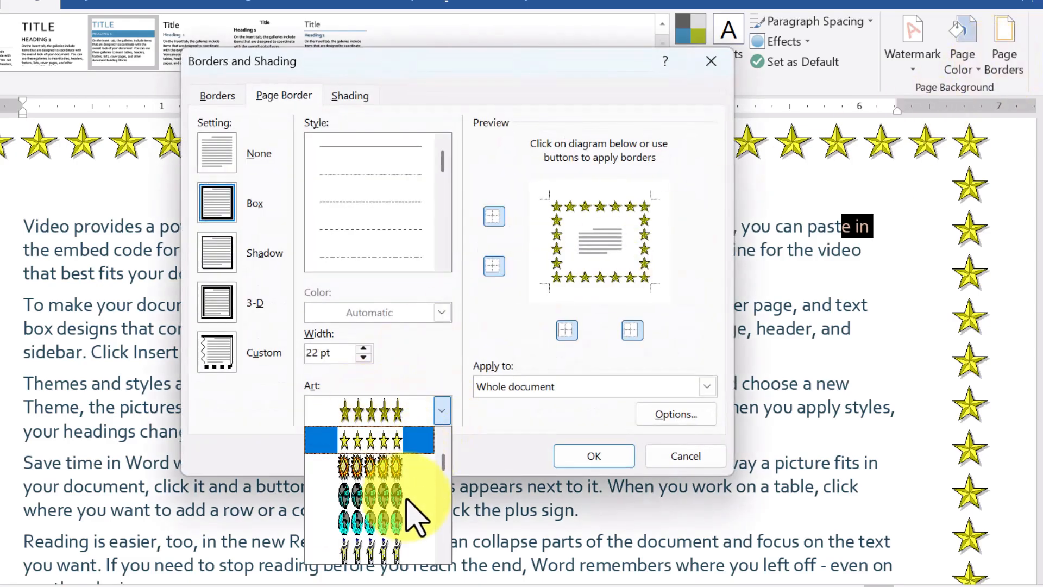
scroll(415, 516, down, 10)
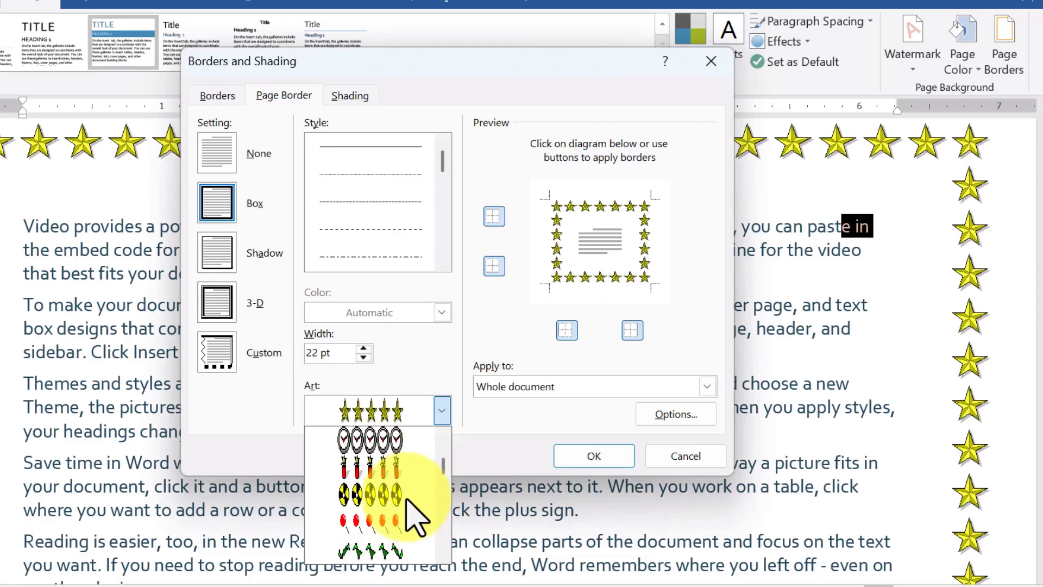
scroll(406, 498, down, 10)
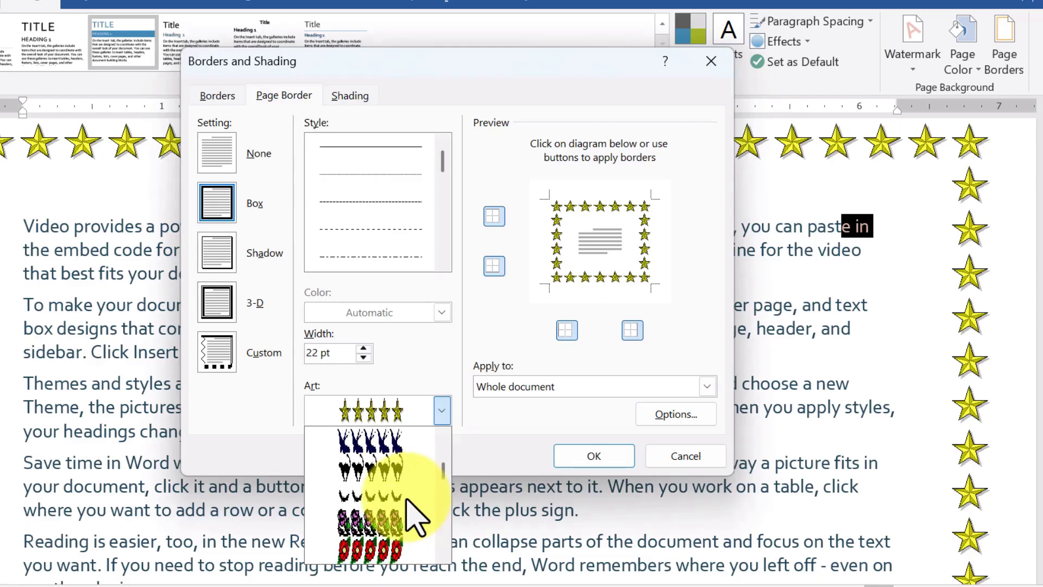
click(380, 524)
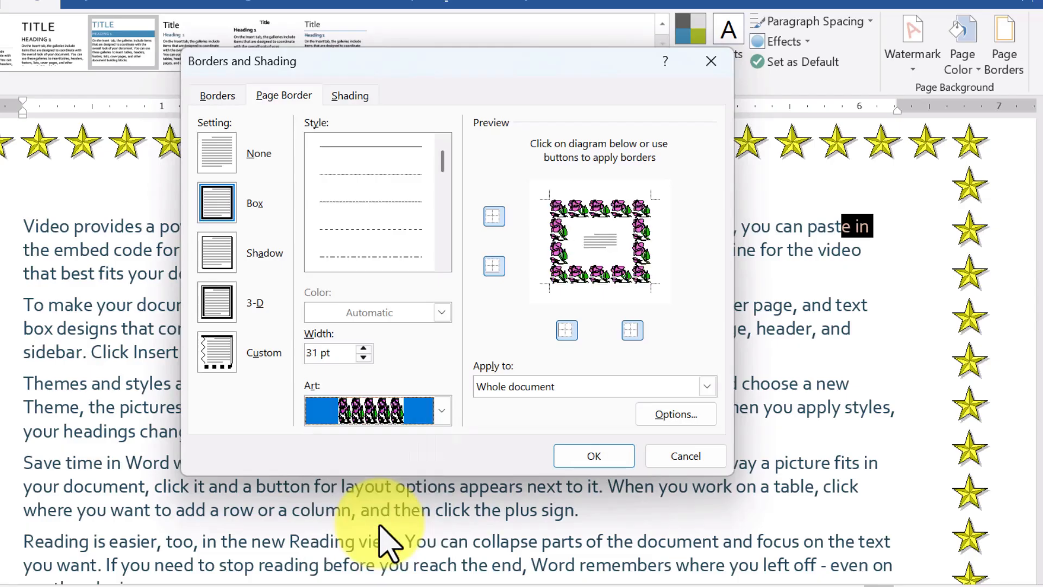
click(584, 459)
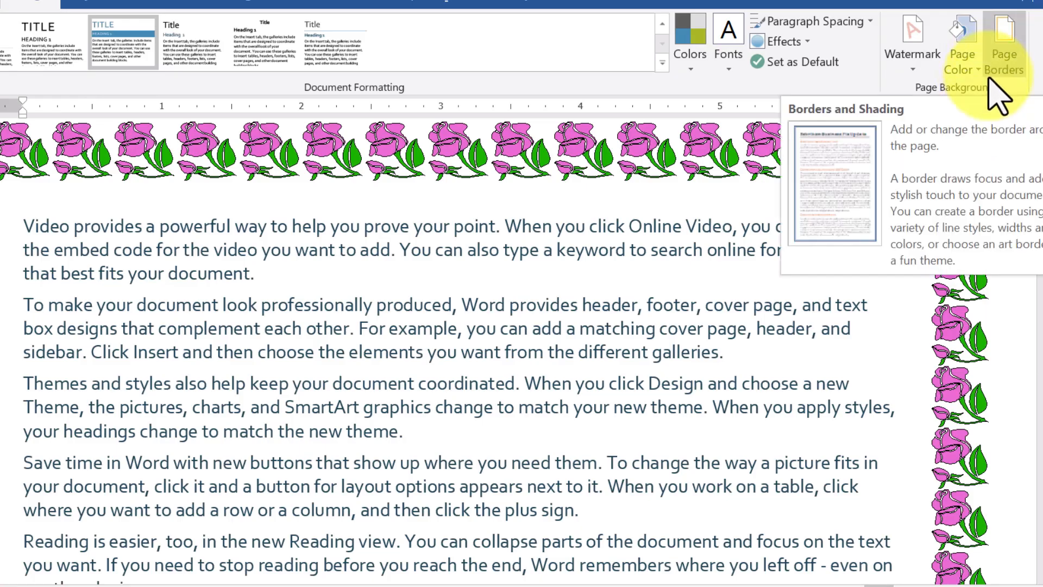
Replace the roses art border with a 3-D page border in the 3 pt thick-and-thin line style, applied to the whole document.
click(1005, 76)
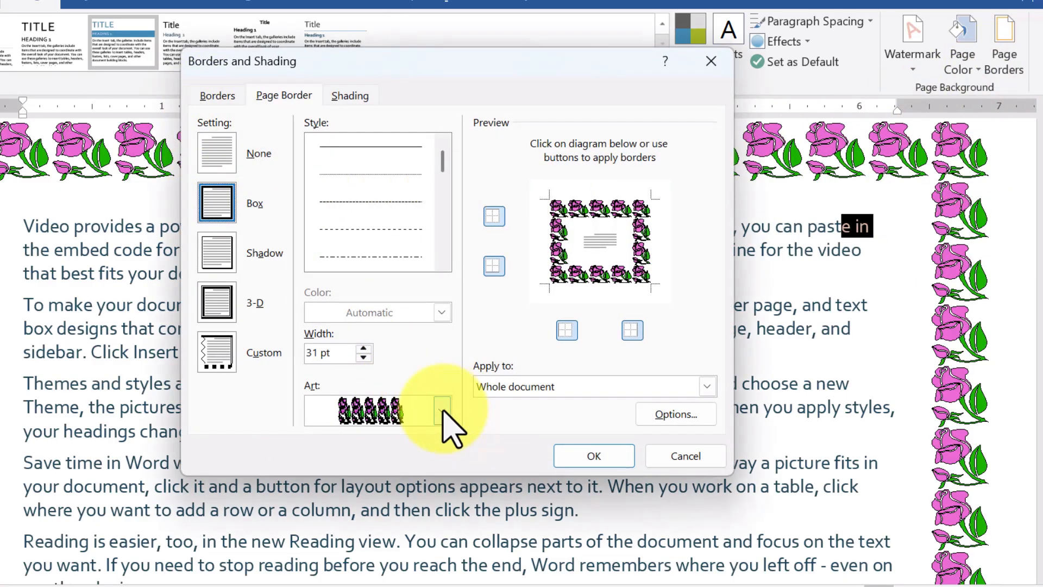
click(226, 260)
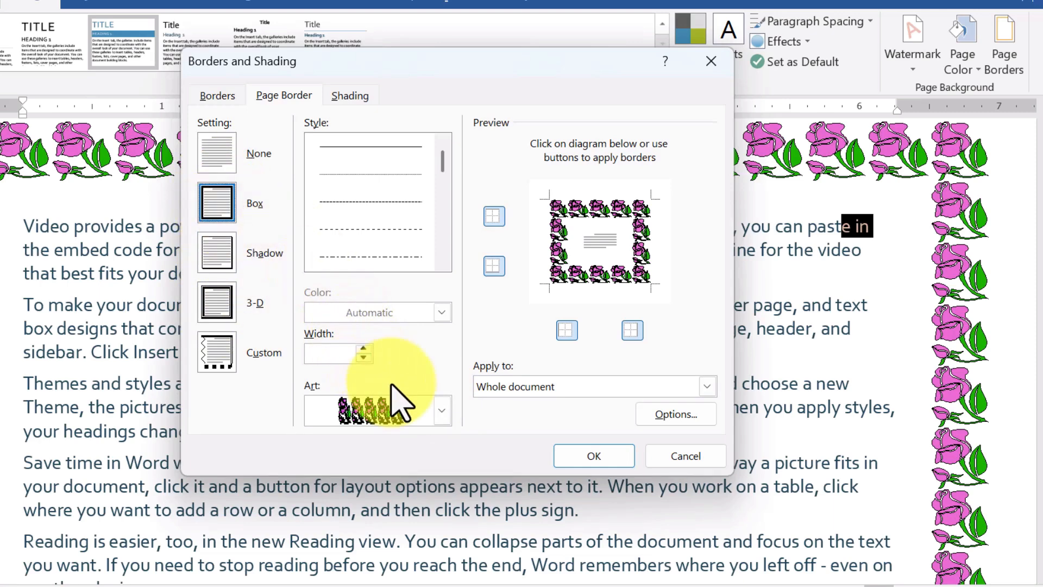
click(438, 412)
scroll(373, 462, up, 5)
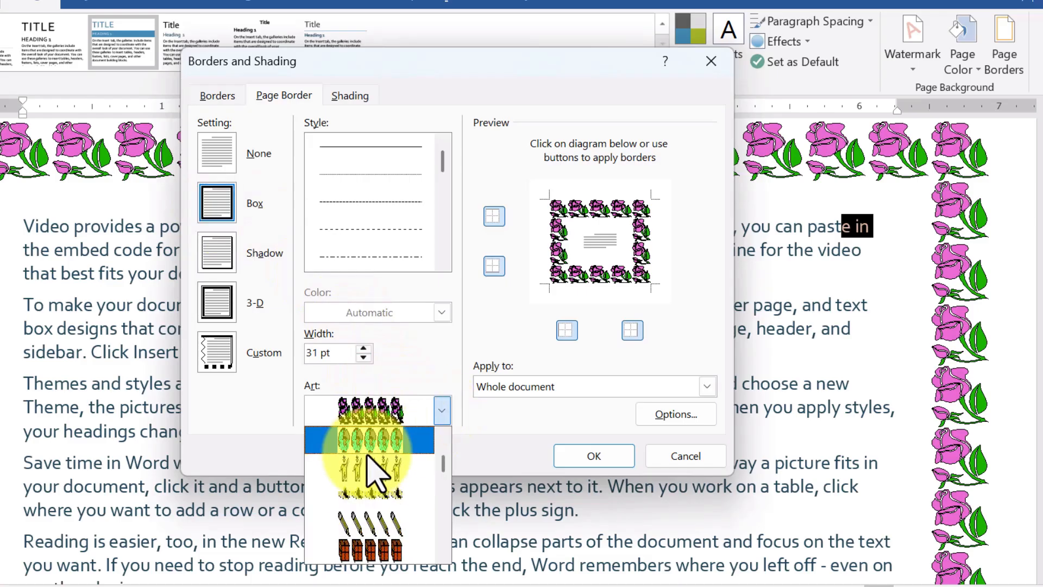
scroll(372, 467, up, 3)
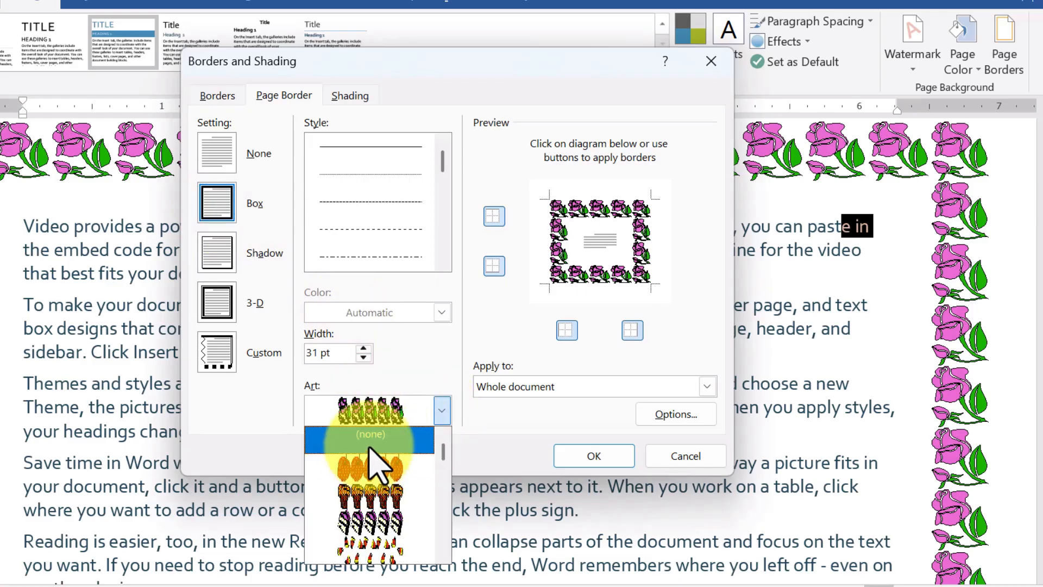
click(358, 437)
click(217, 302)
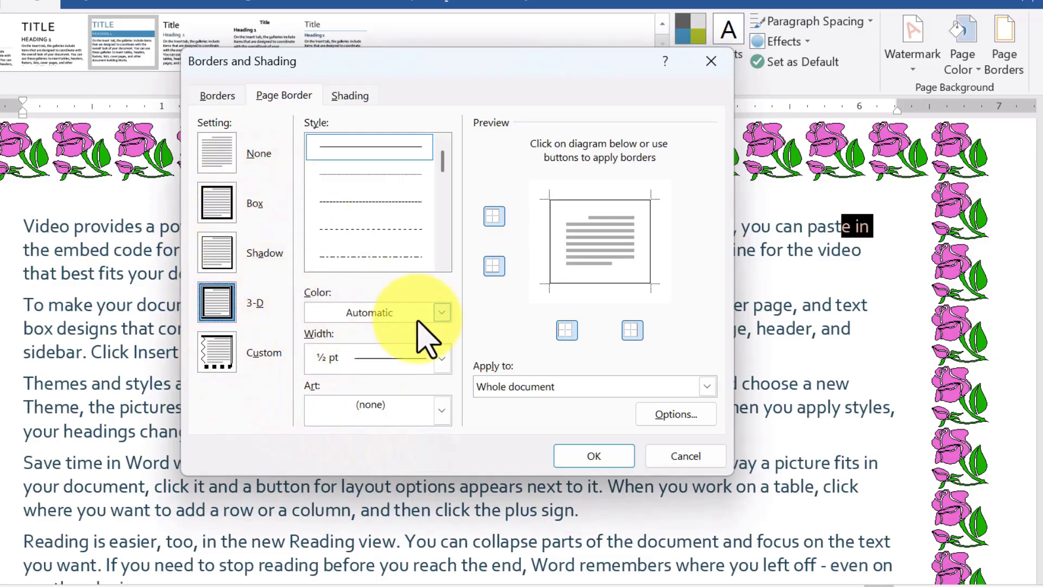
scroll(394, 264, down, 3)
click(375, 202)
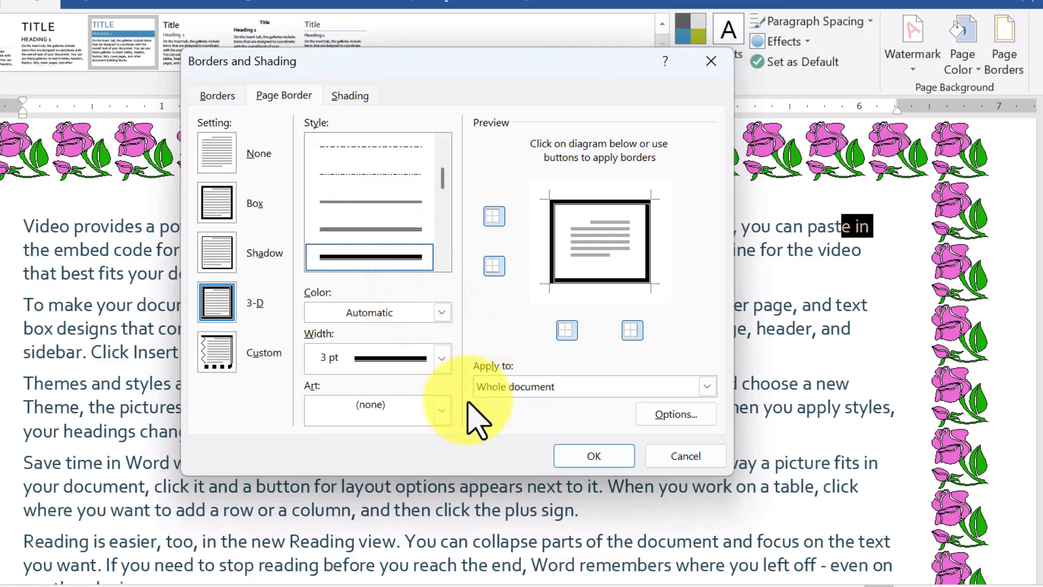
click(598, 461)
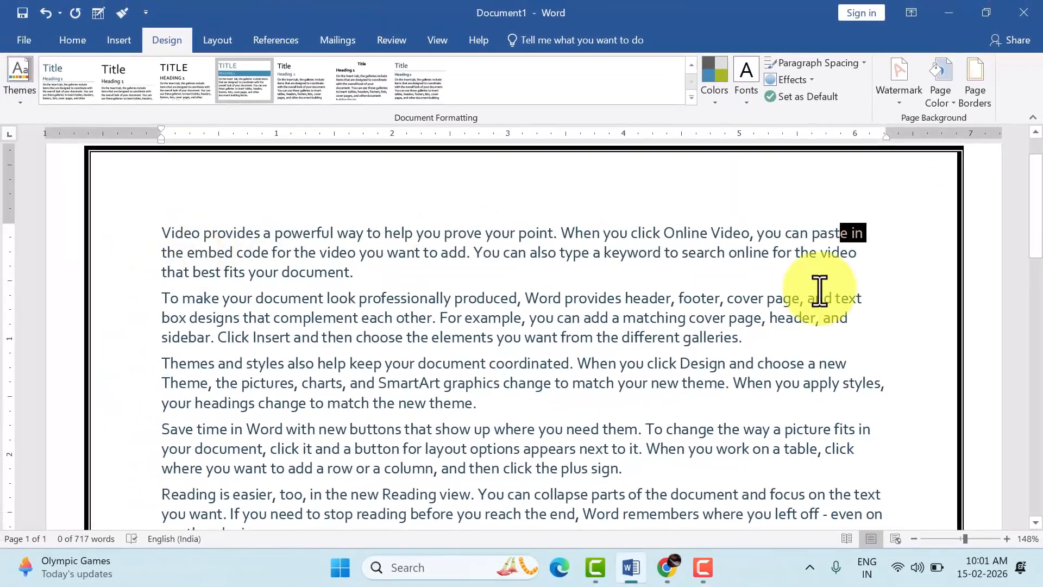
Select the first paragraph and set up a Box paragraph border with the triple-line style.
click(764, 279)
drag(165, 237, 380, 275)
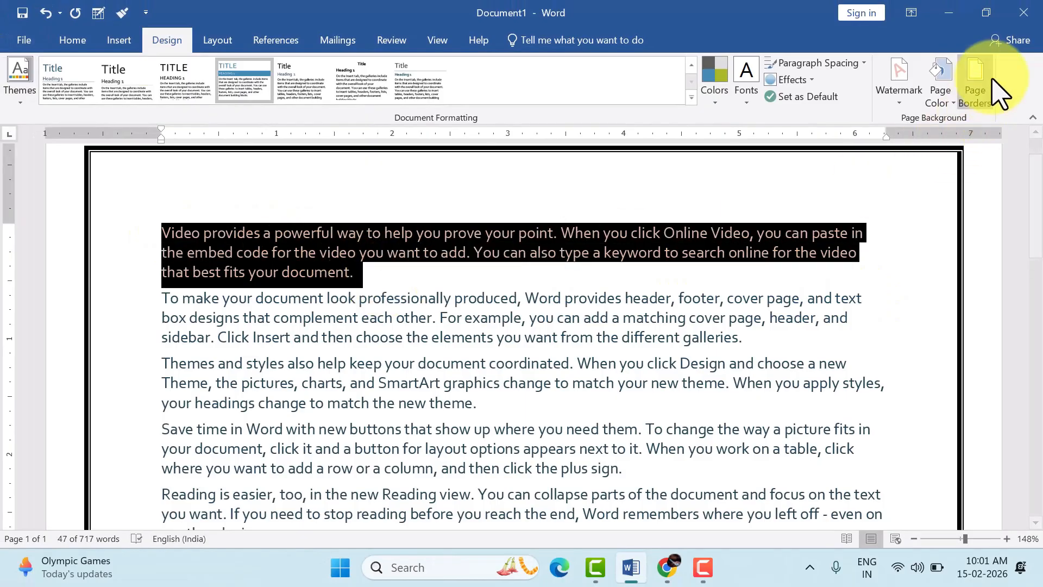
click(975, 81)
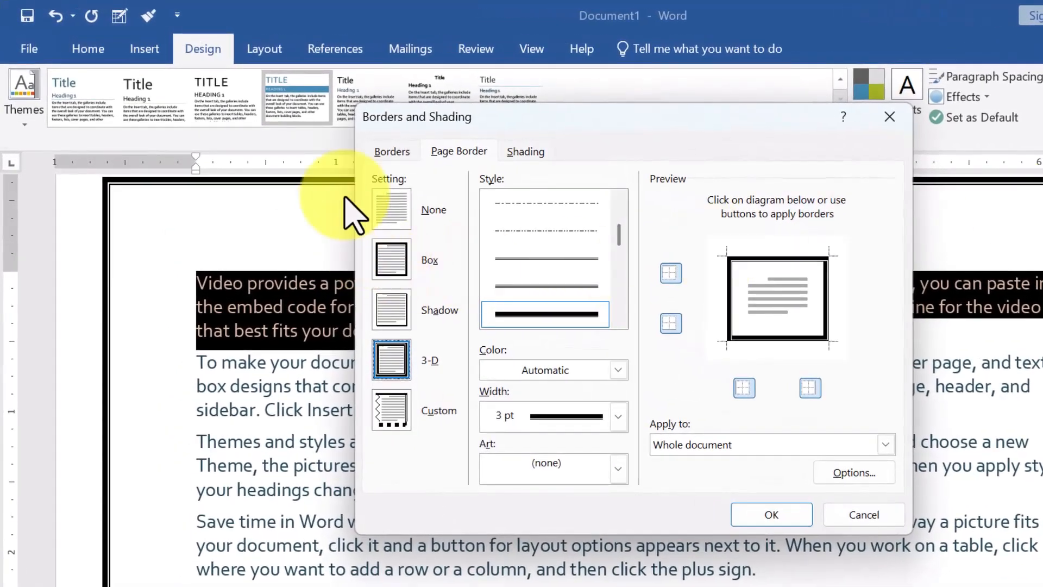
click(389, 155)
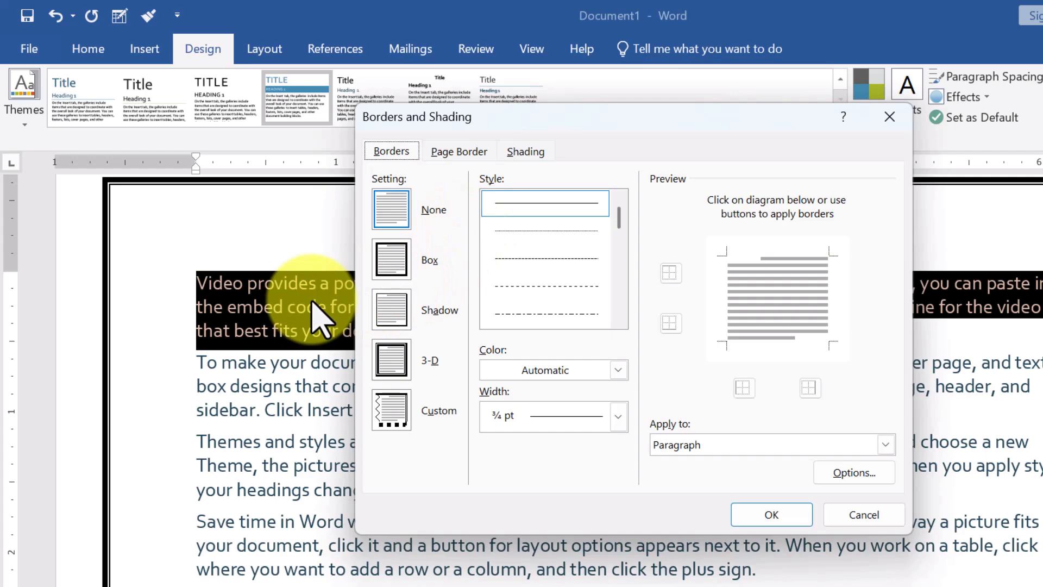
click(391, 264)
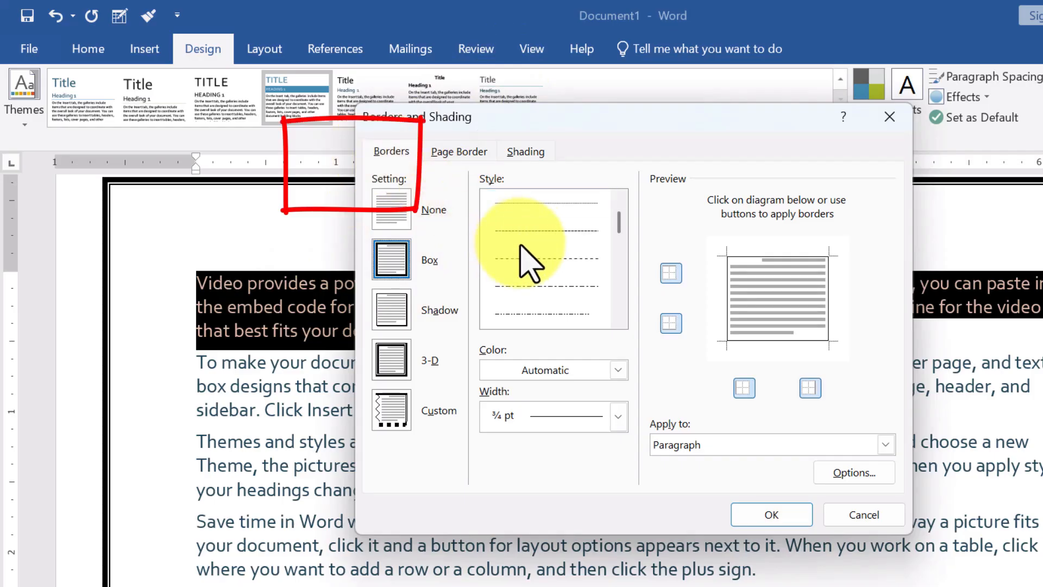
scroll(522, 245, down, 2)
click(527, 232)
scroll(527, 232, up, 1)
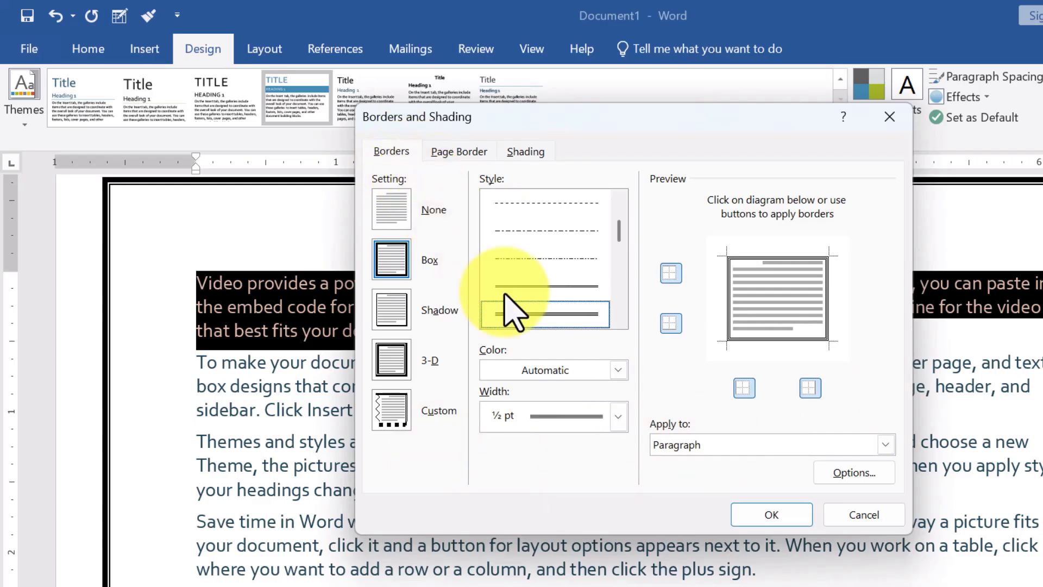
Set the first paragraph's border to ¾ pt width with the 3-D setting and apply it.
click(618, 417)
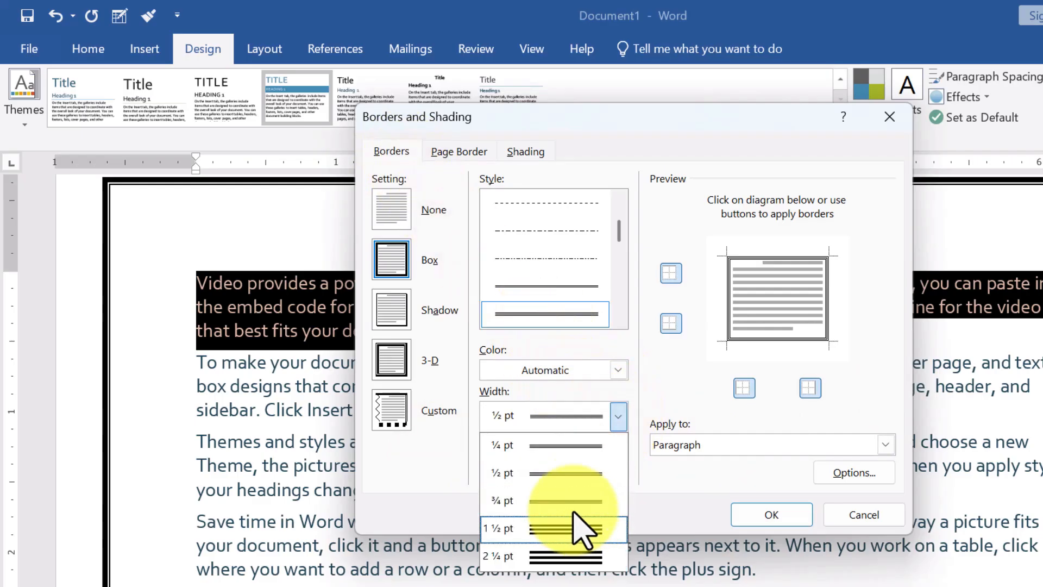
click(574, 506)
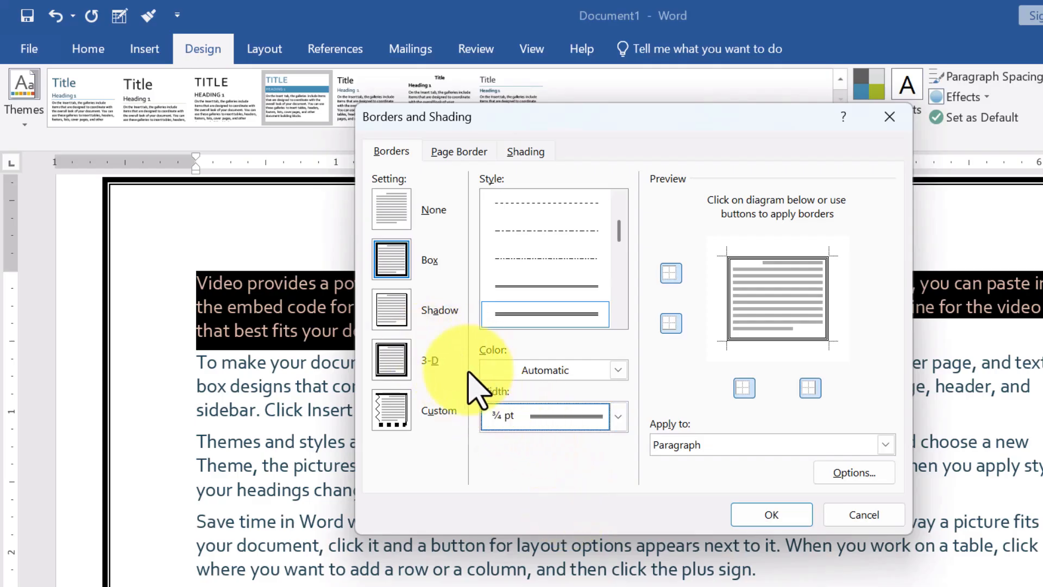
click(390, 375)
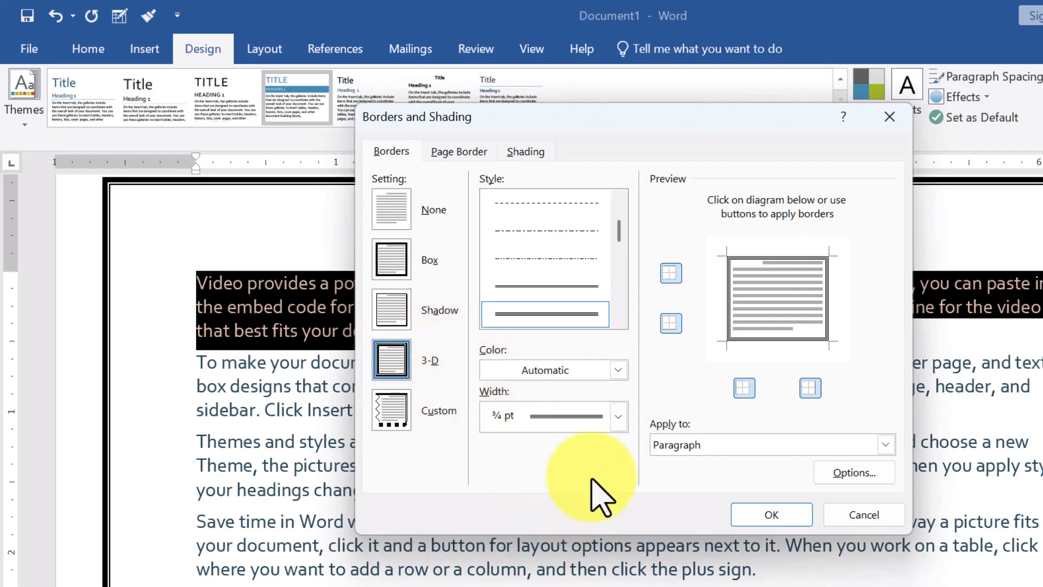
click(771, 514)
click(548, 351)
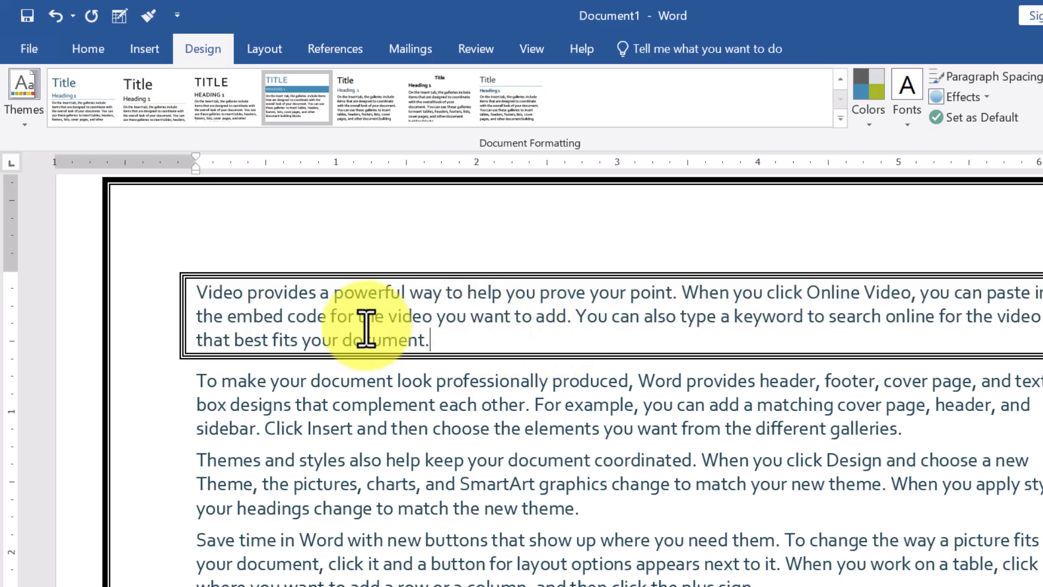
Shade the first paragraph with a light blue theme color fill, applied to Paragraph.
drag(197, 294, 546, 369)
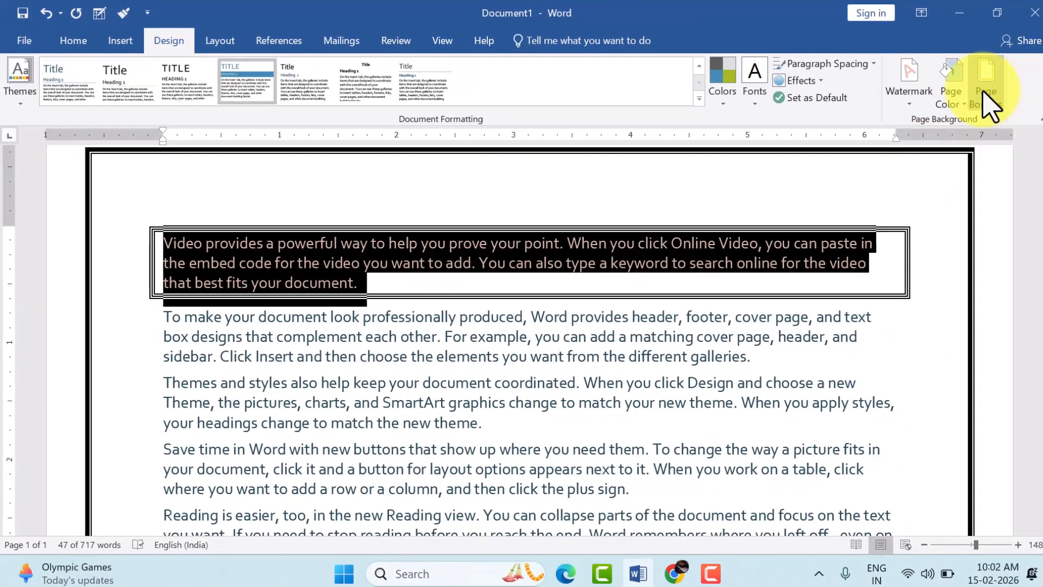
click(986, 97)
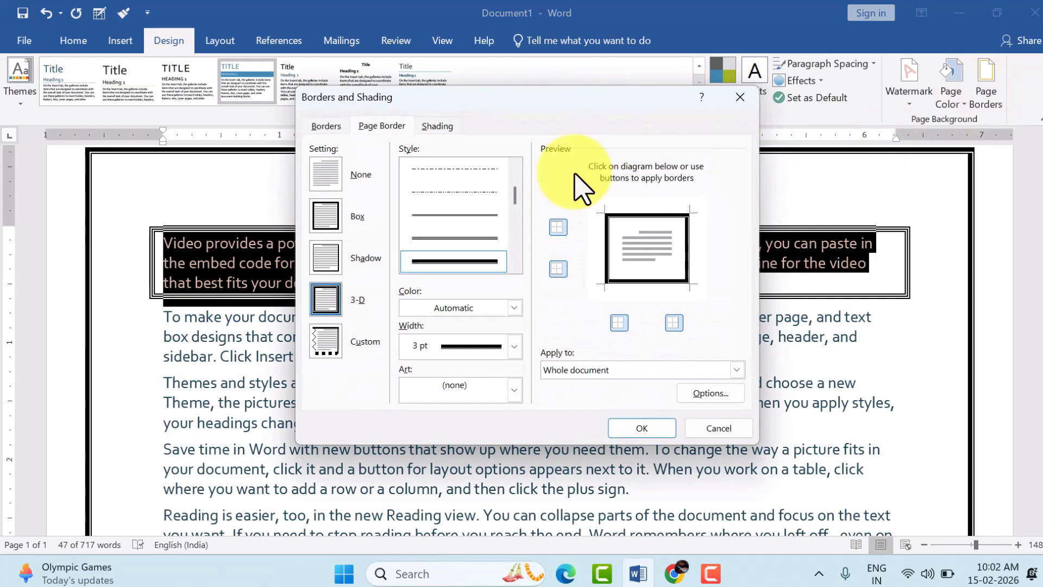
click(441, 128)
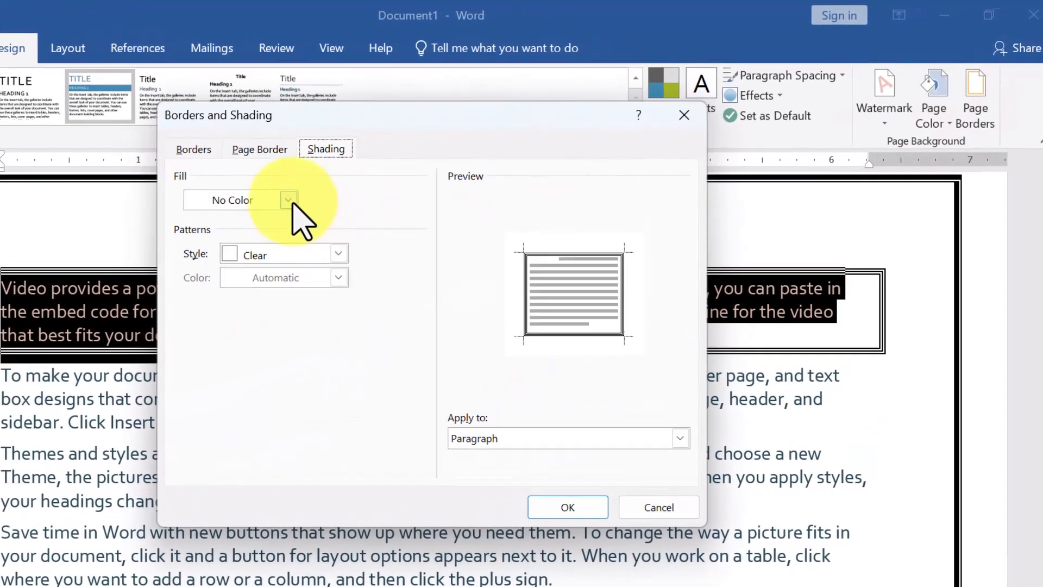
click(405, 168)
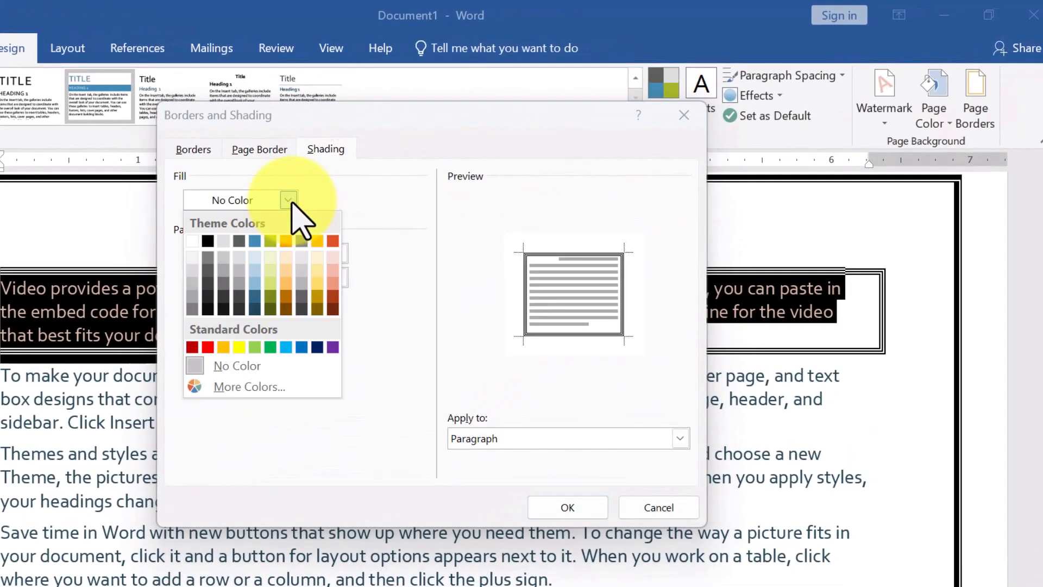
click(256, 271)
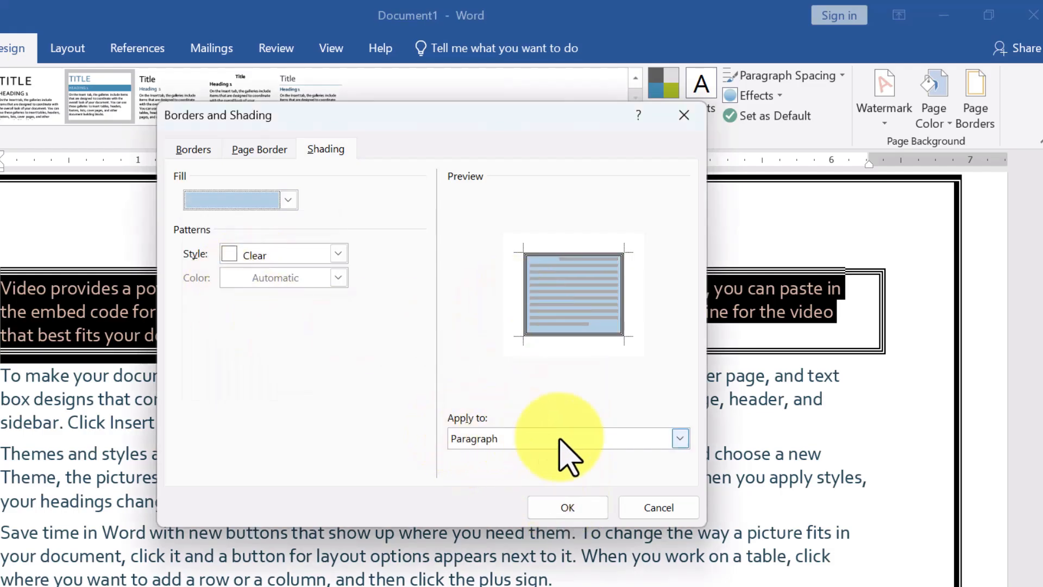
click(544, 441)
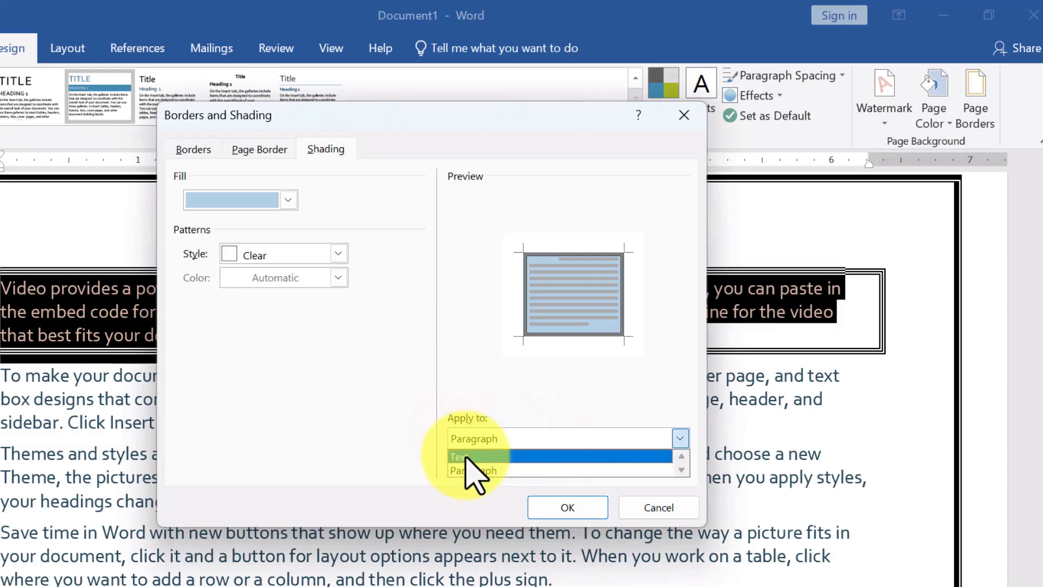
click(469, 457)
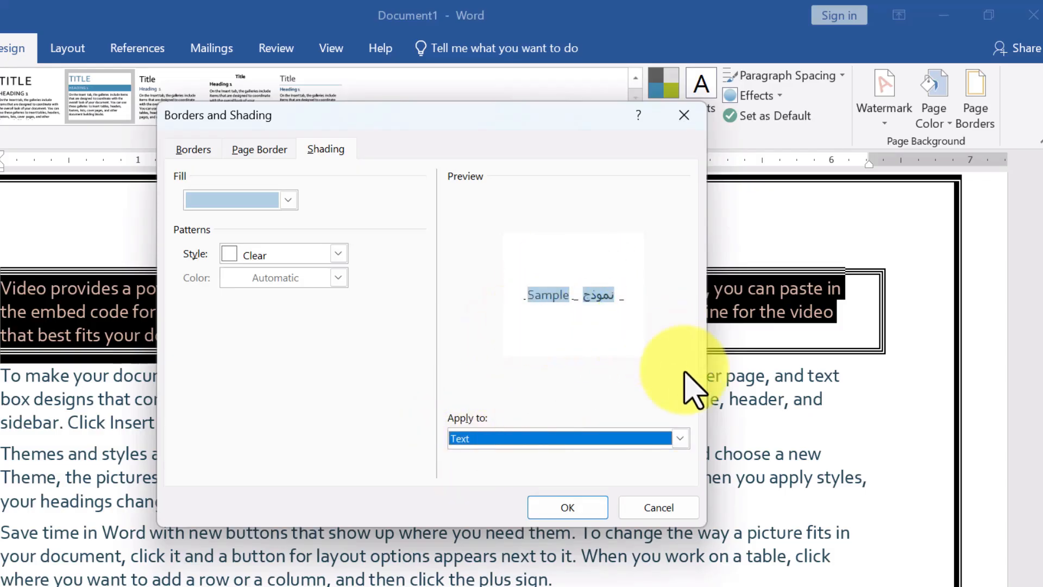
click(680, 438)
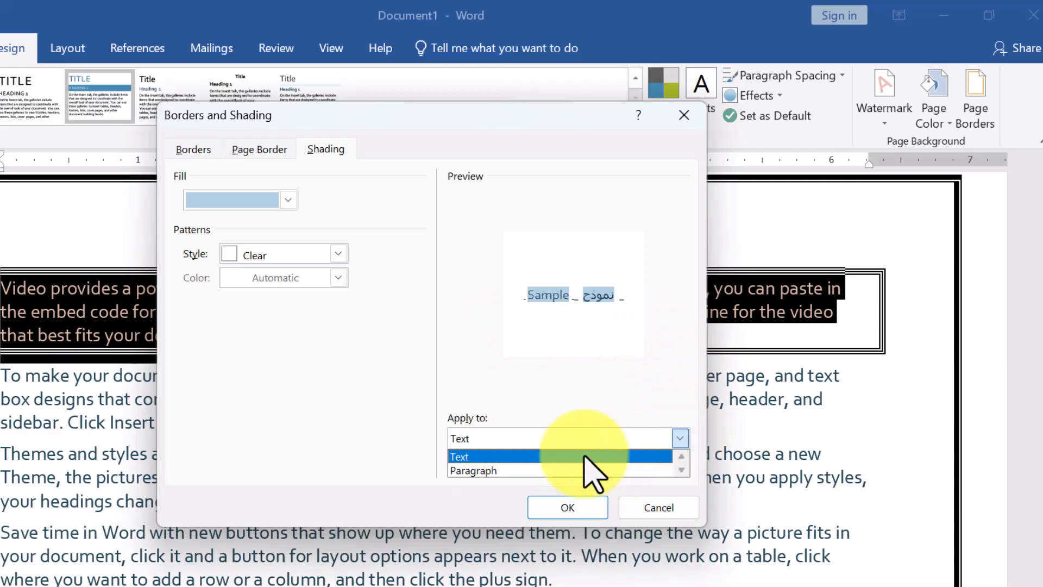
click(498, 470)
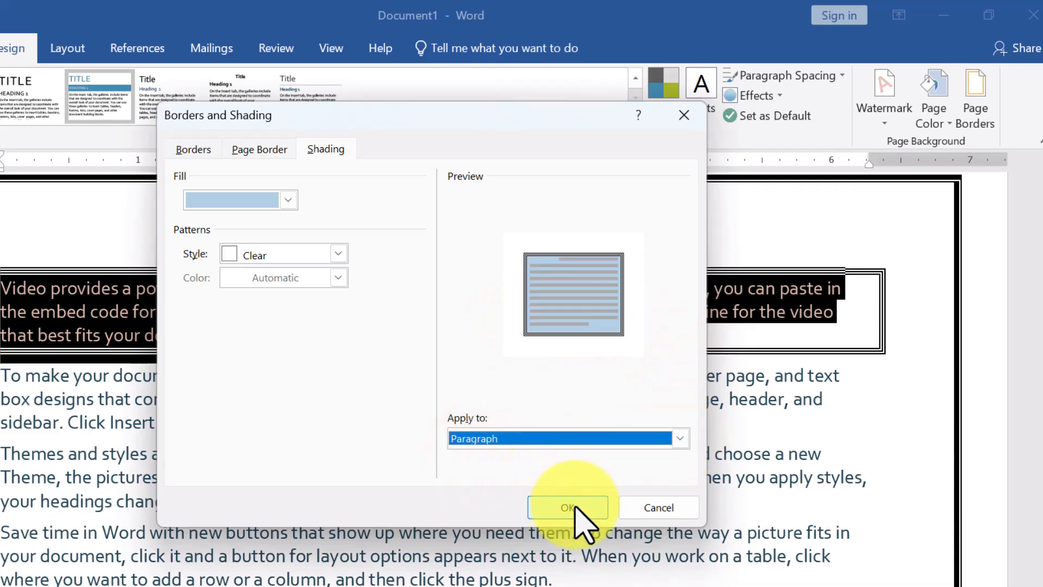
click(568, 507)
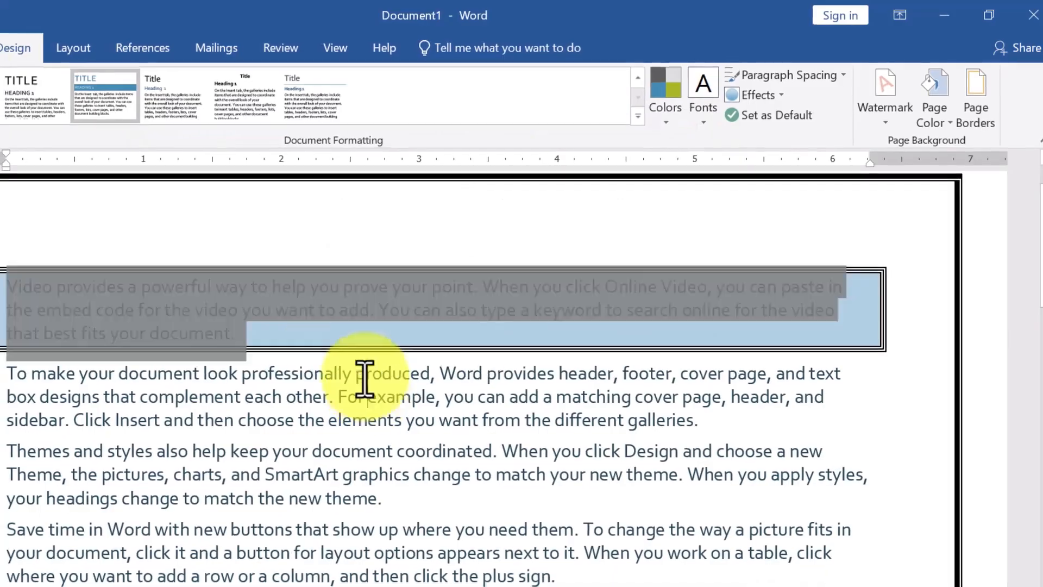
click(366, 383)
Select the second paragraph and choose a light gold theme color as its shading fill.
drag(240, 338, 14, 288)
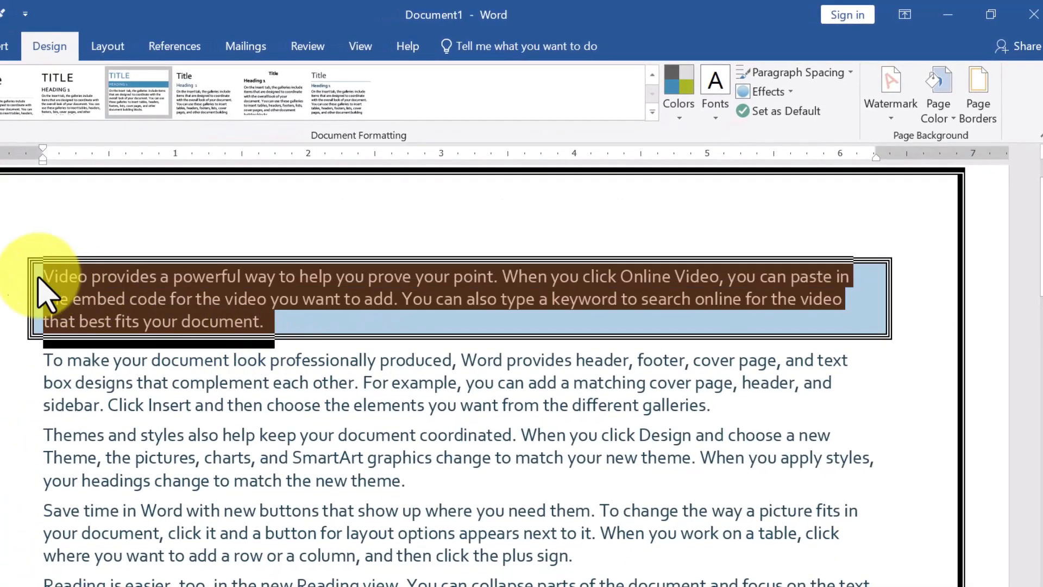
click(16, 364)
click(42, 362)
drag(43, 362, 749, 426)
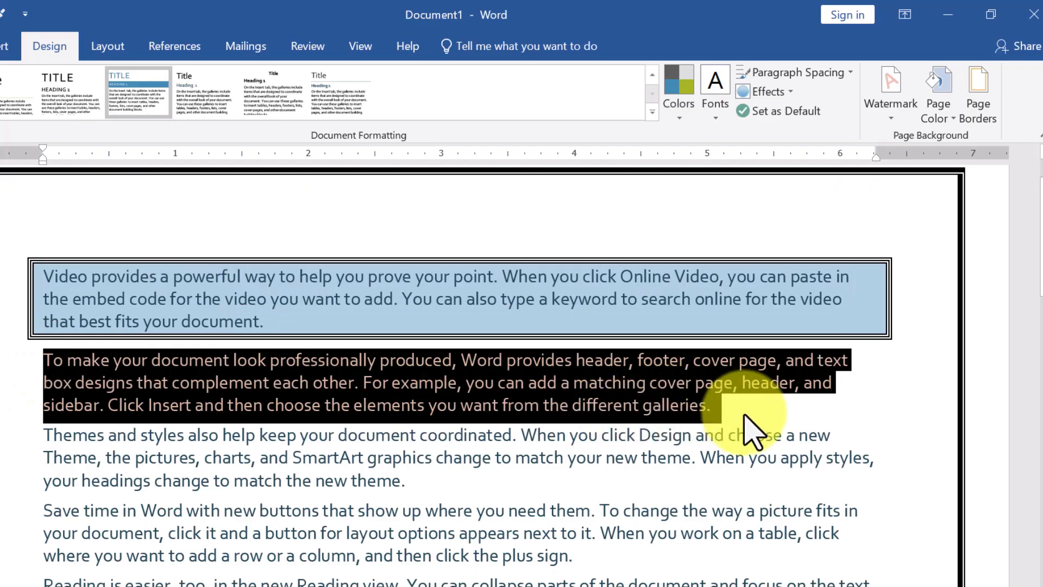
click(977, 116)
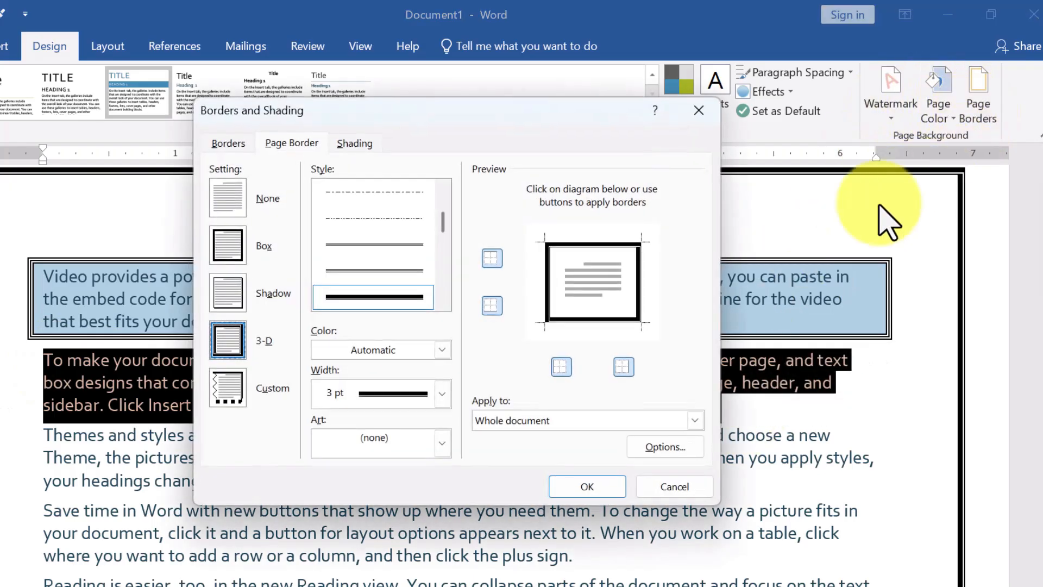
click(559, 420)
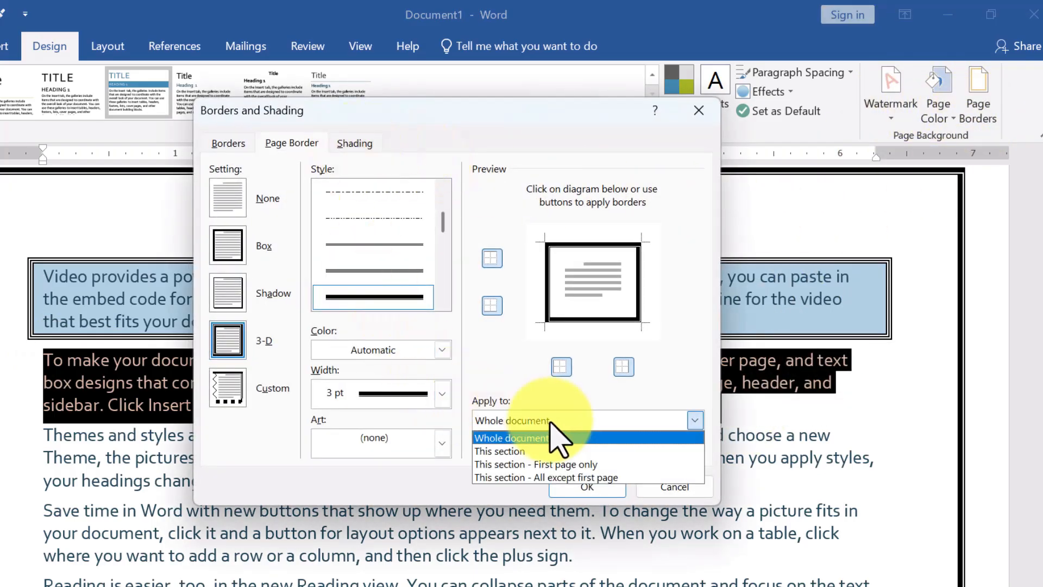
click(348, 144)
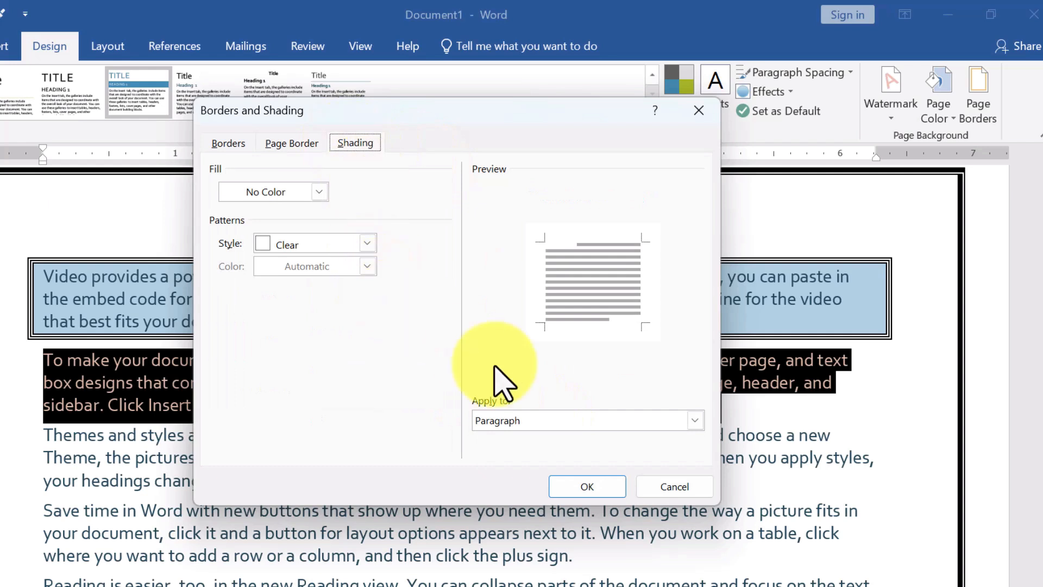
click(319, 192)
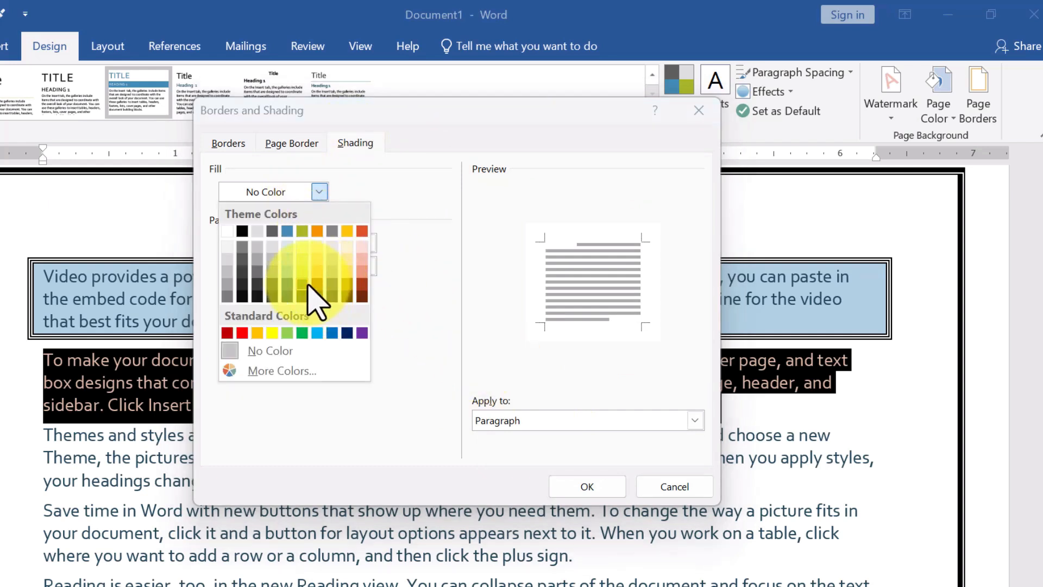
click(346, 270)
Set the second paragraph's gold shading to apply to Text, confirm it, and deselect the paragraph.
click(532, 422)
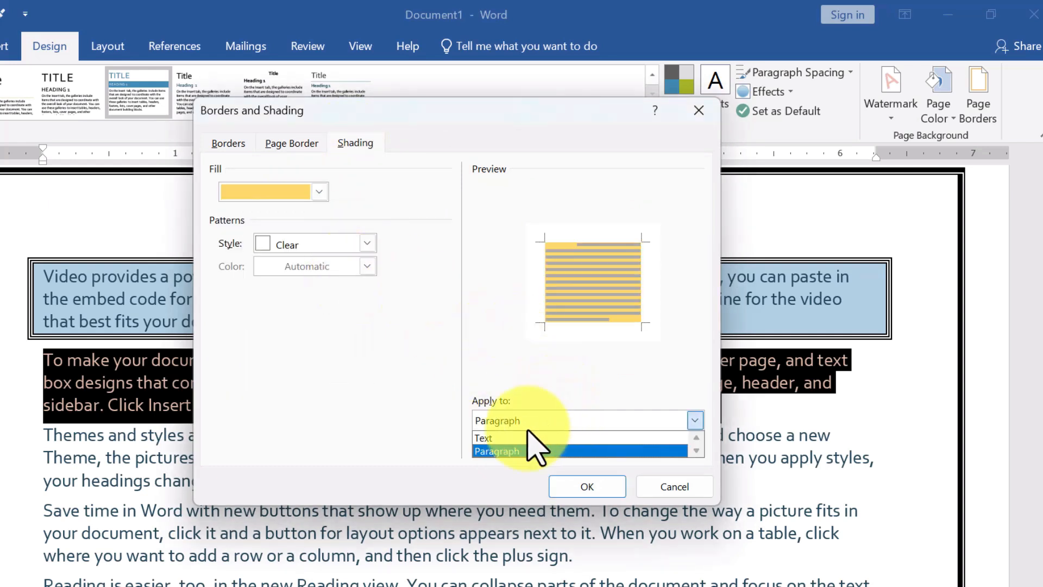
click(514, 438)
click(590, 489)
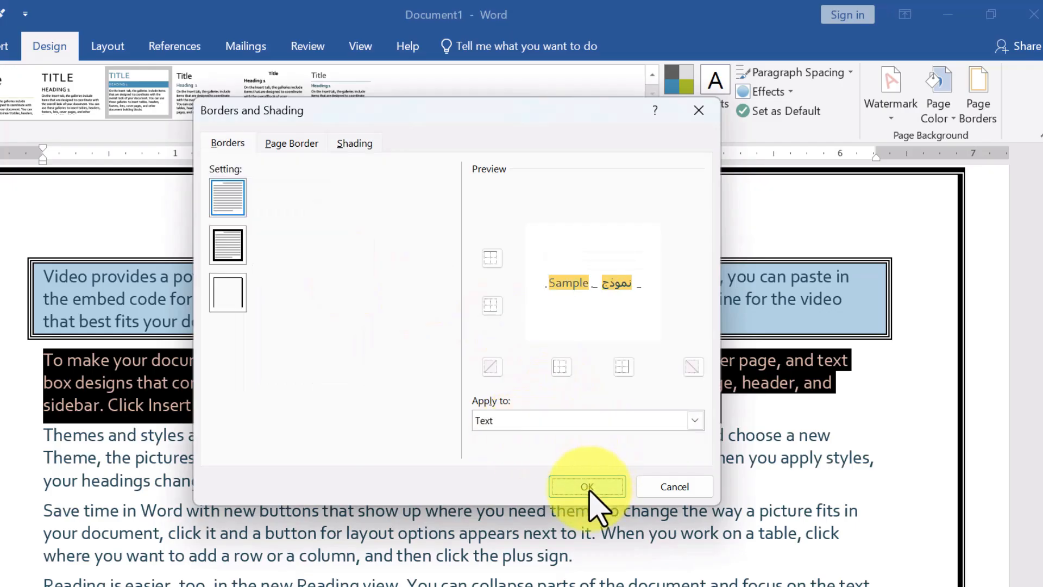
click(668, 424)
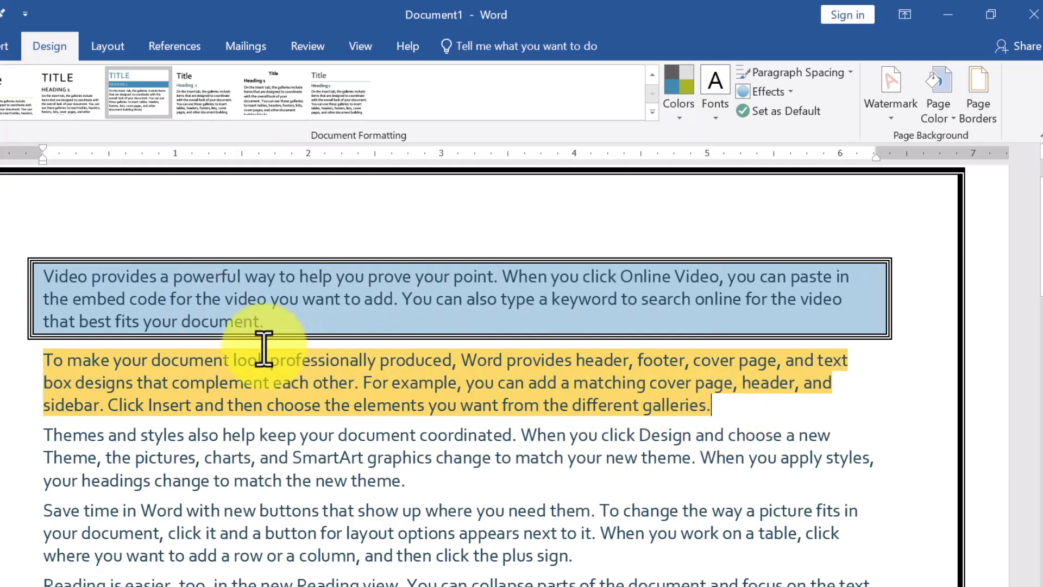
click(266, 325)
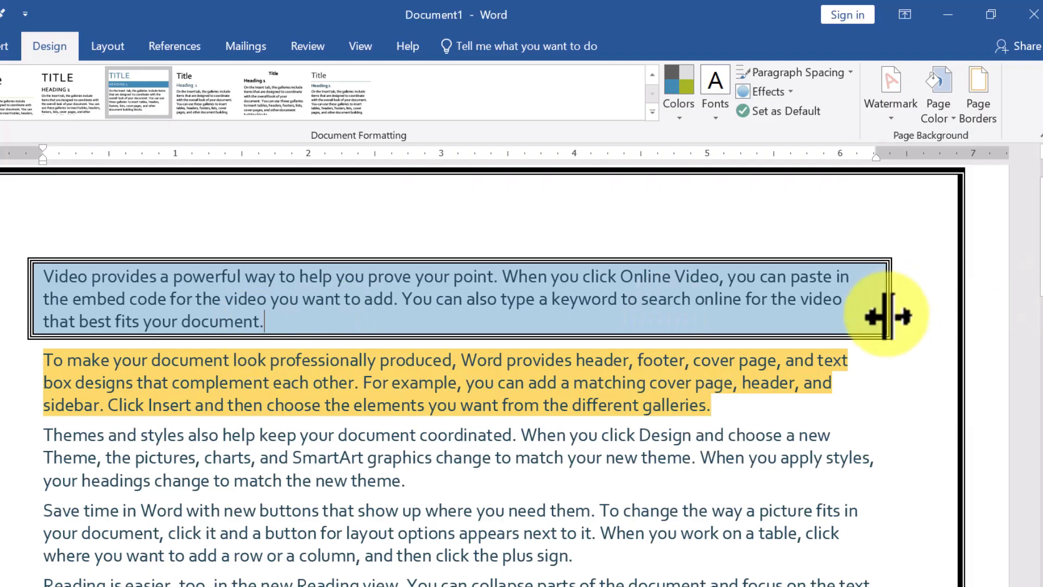